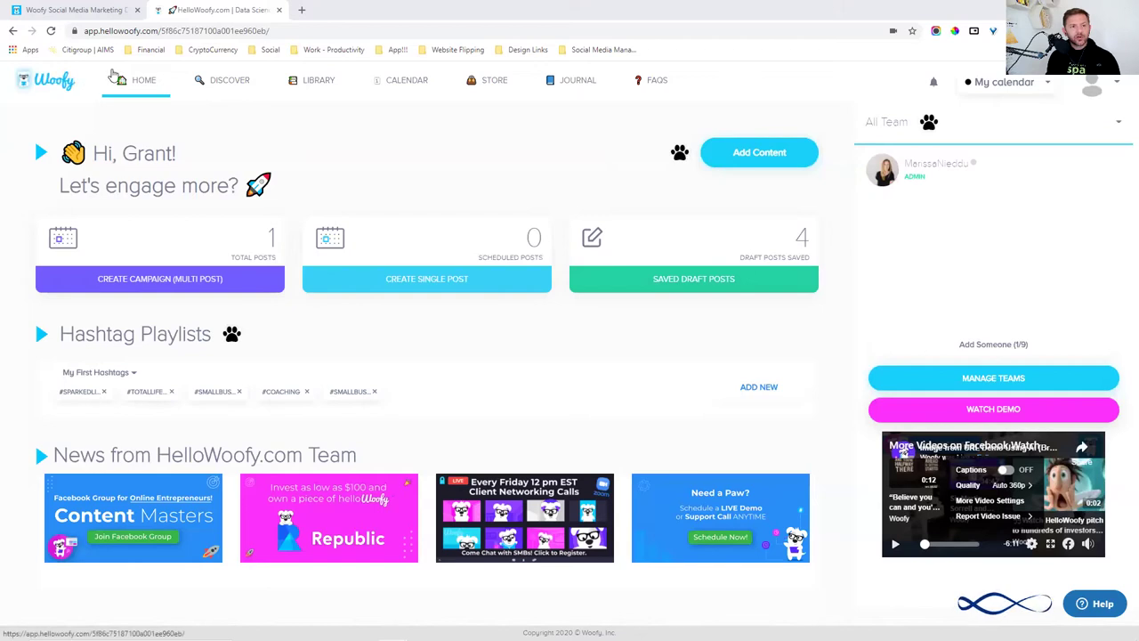
pyautogui.click(84, 30)
pyautogui.click(565, 153)
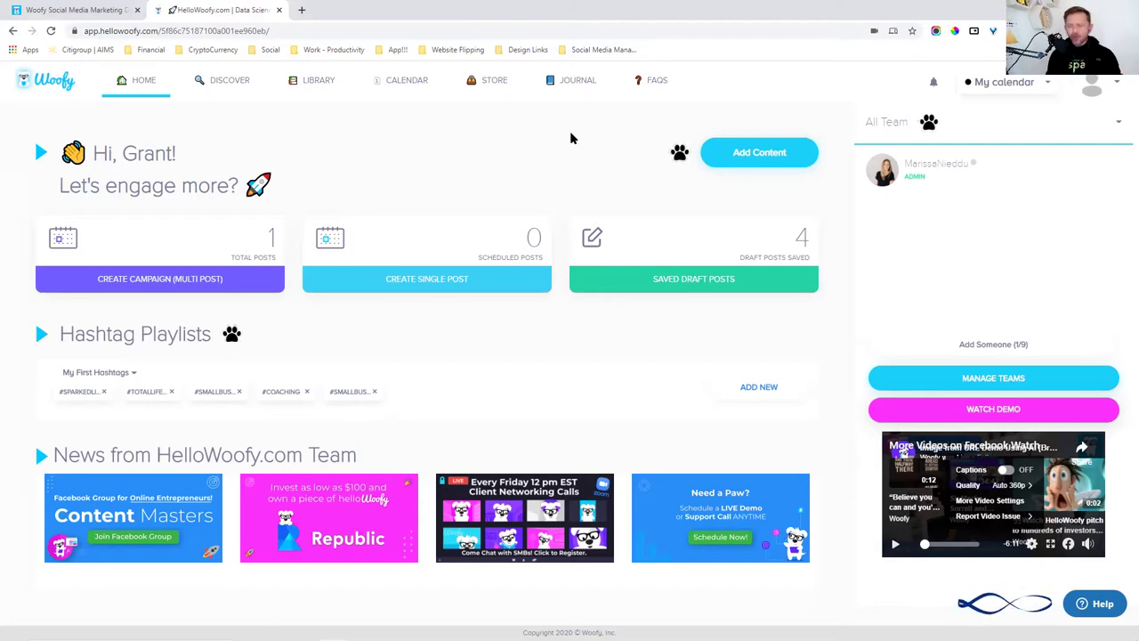
# Switch to the hellowoofy.com tab and scroll through its feature sections to the $49/year lifetime deal
pyautogui.click(98, 9)
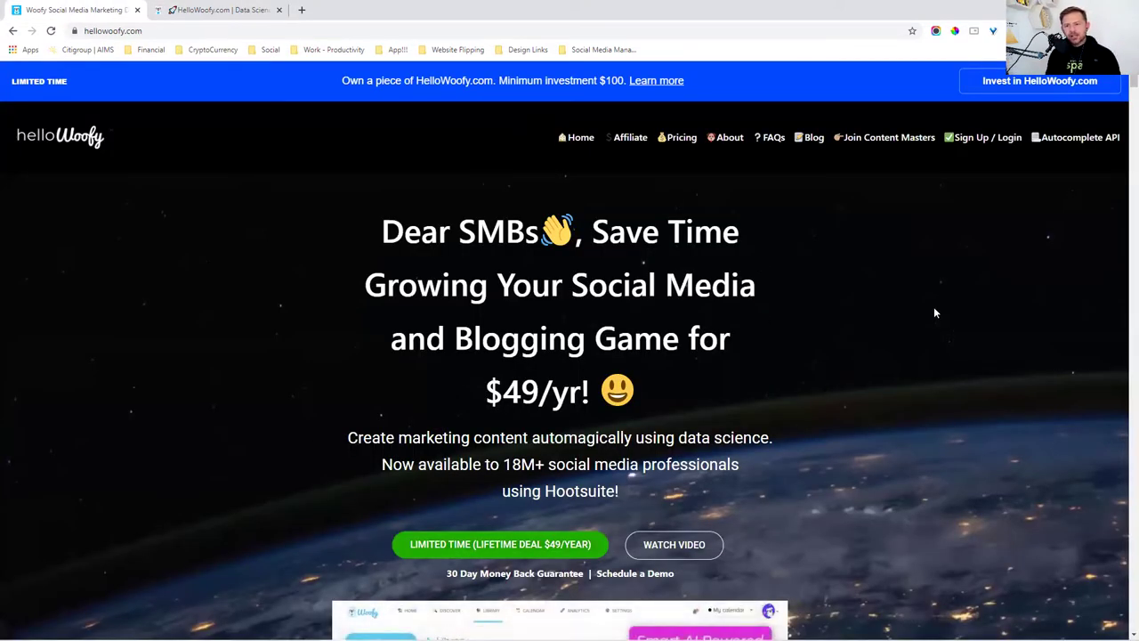
pyautogui.scroll(-3, 1124, 82)
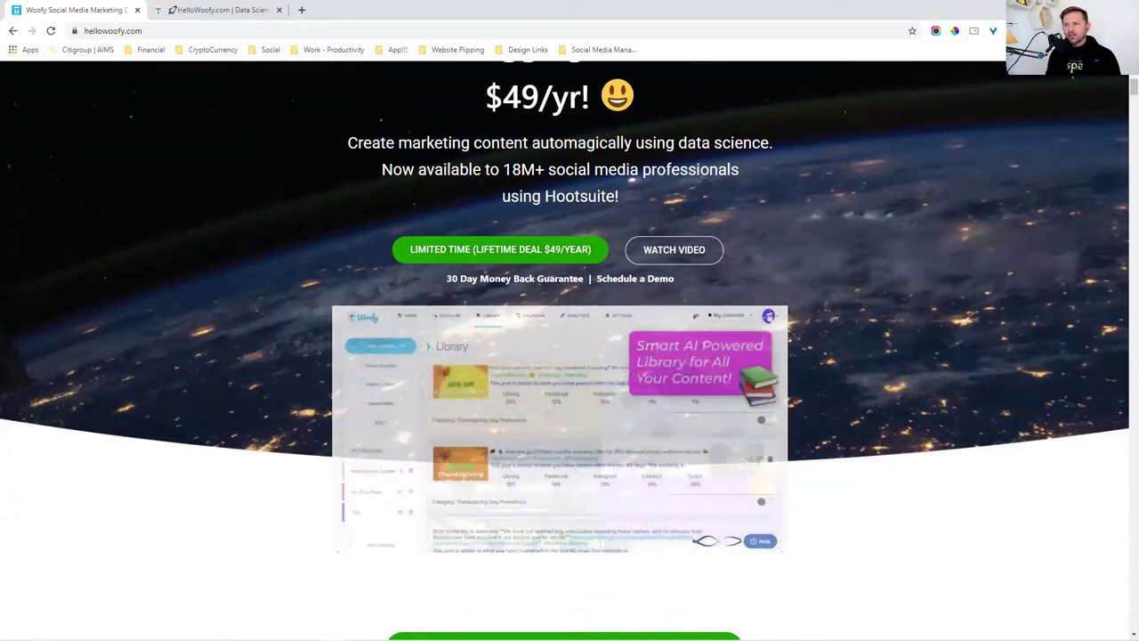
pyautogui.scroll(-2, 1124, 94)
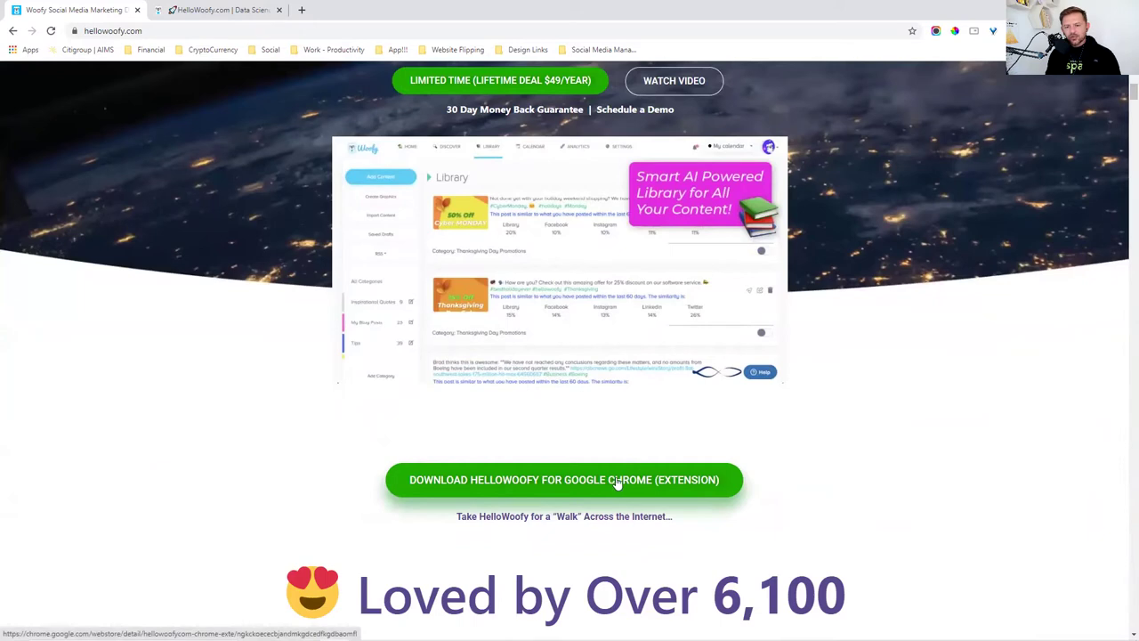
pyautogui.scroll(-10, 1121, 98)
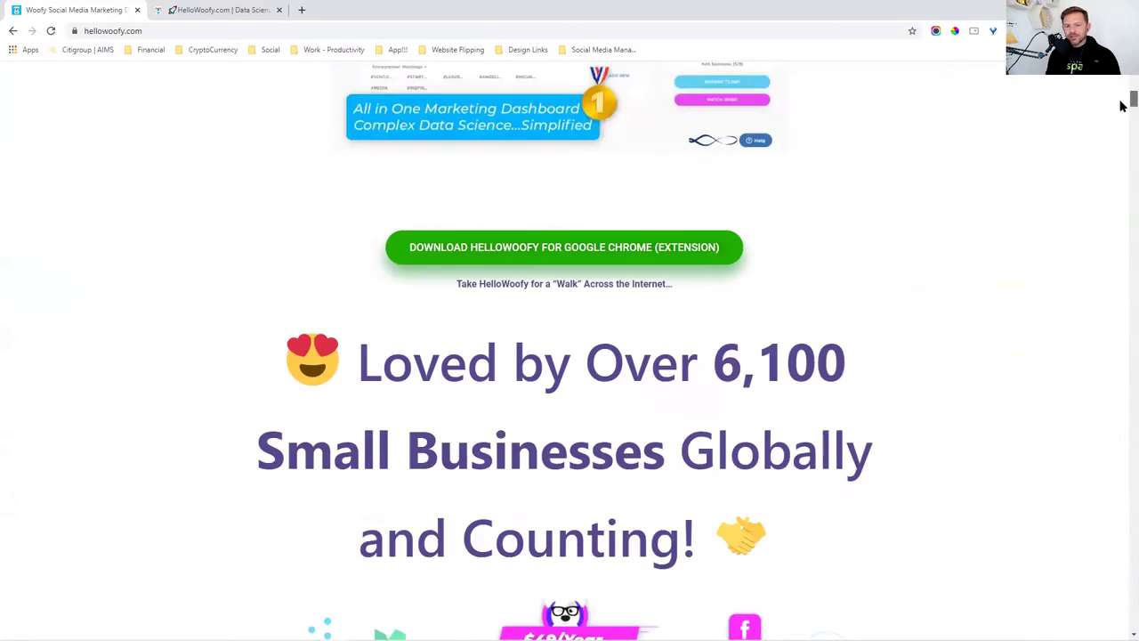
pyautogui.scroll(2, 1123, 115)
pyautogui.scroll(-1, 1123, 121)
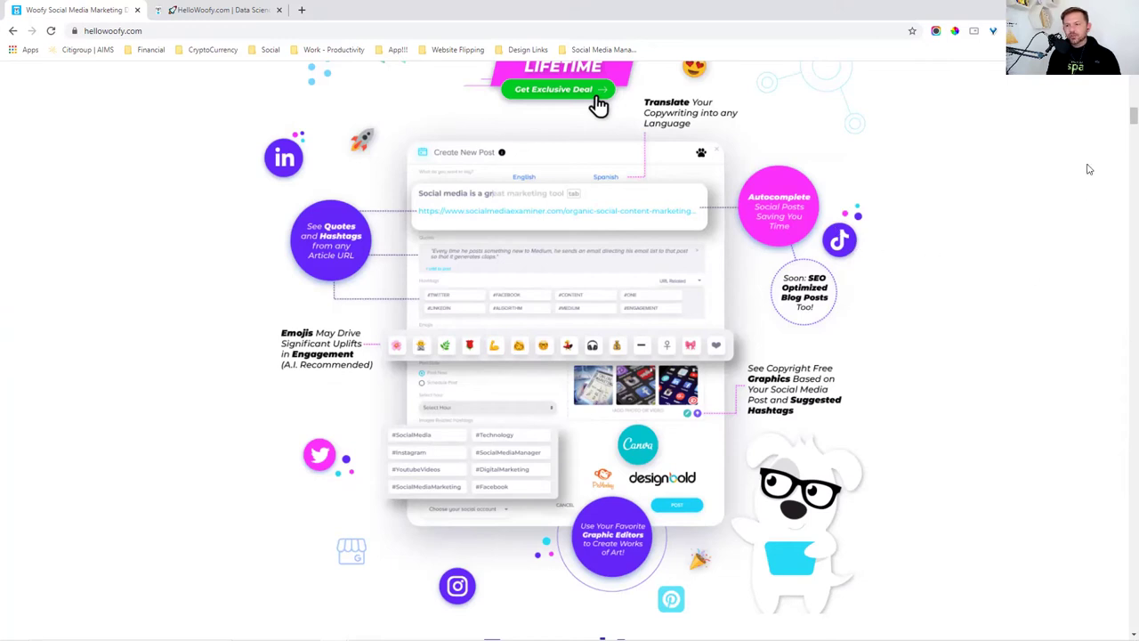
pyautogui.scroll(-9, 1122, 125)
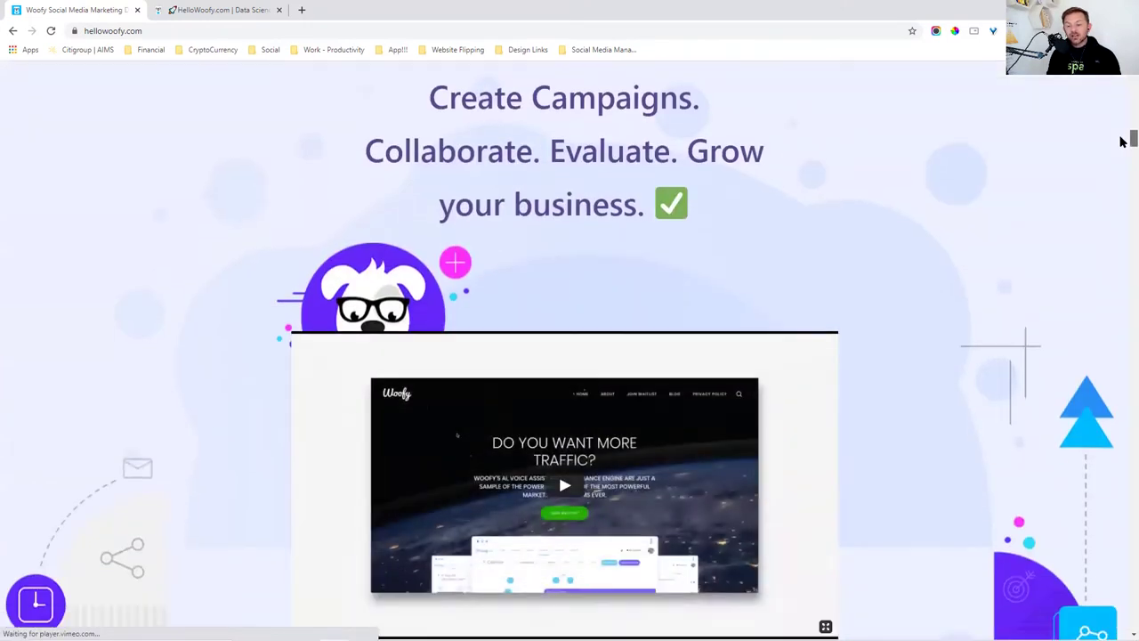
pyautogui.scroll(-10, 1122, 140)
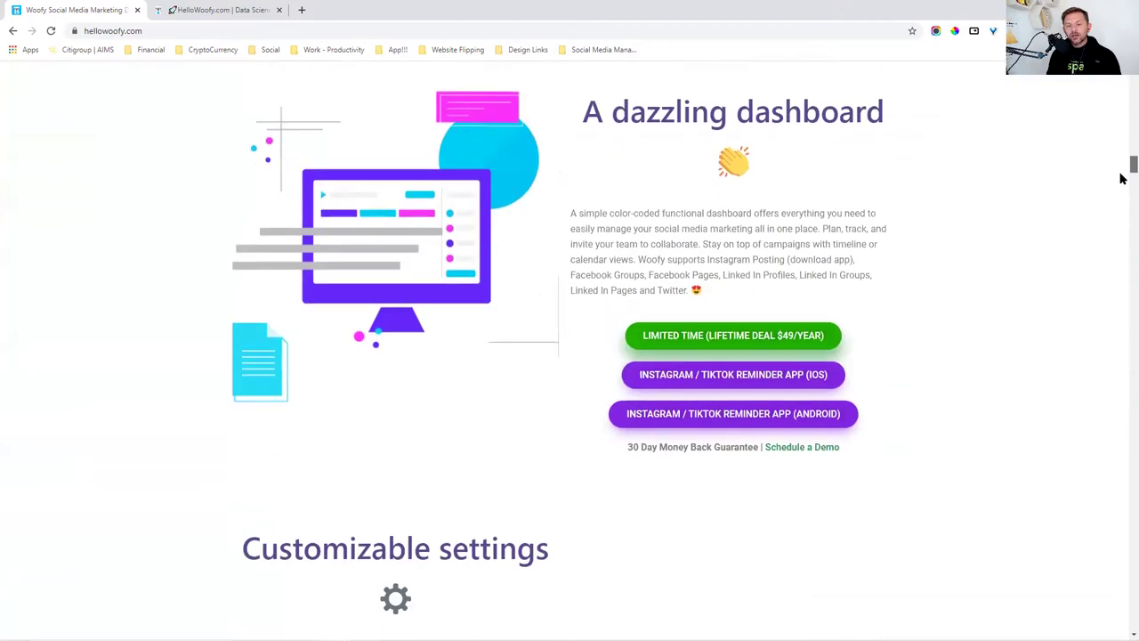
pyautogui.scroll(-4, 1122, 183)
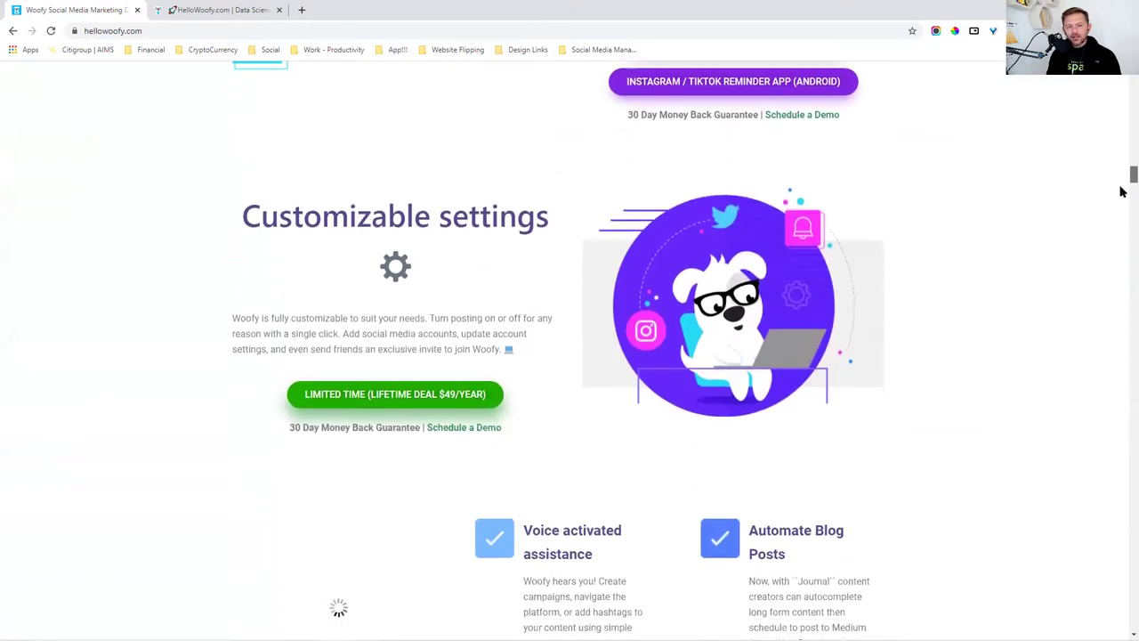
pyautogui.scroll(-9, 1122, 191)
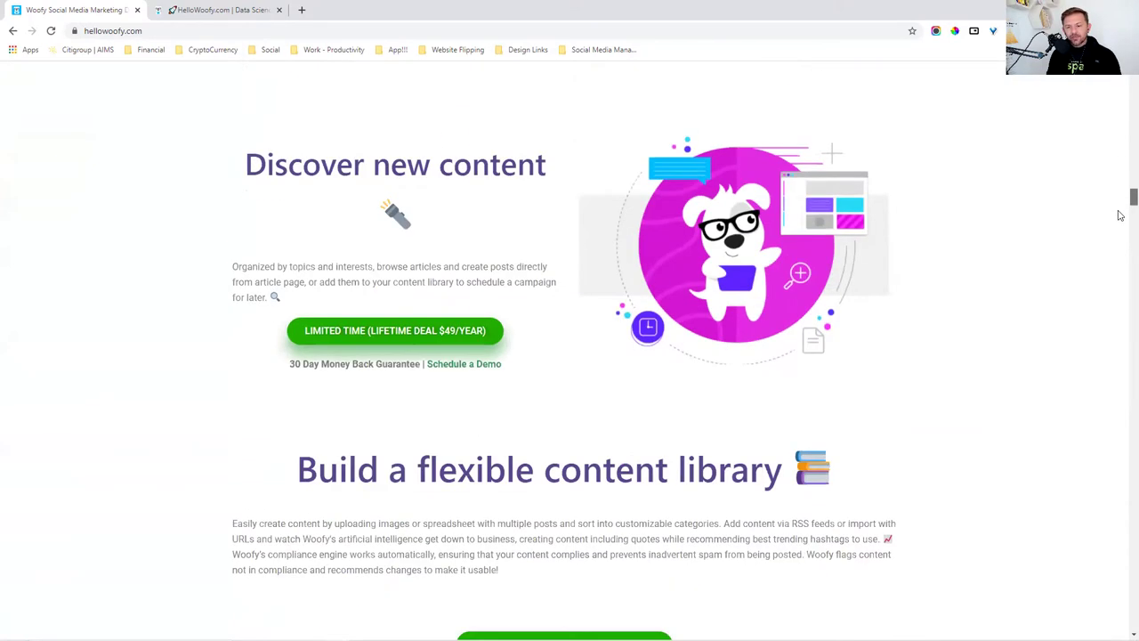
pyautogui.scroll(-2, 1120, 218)
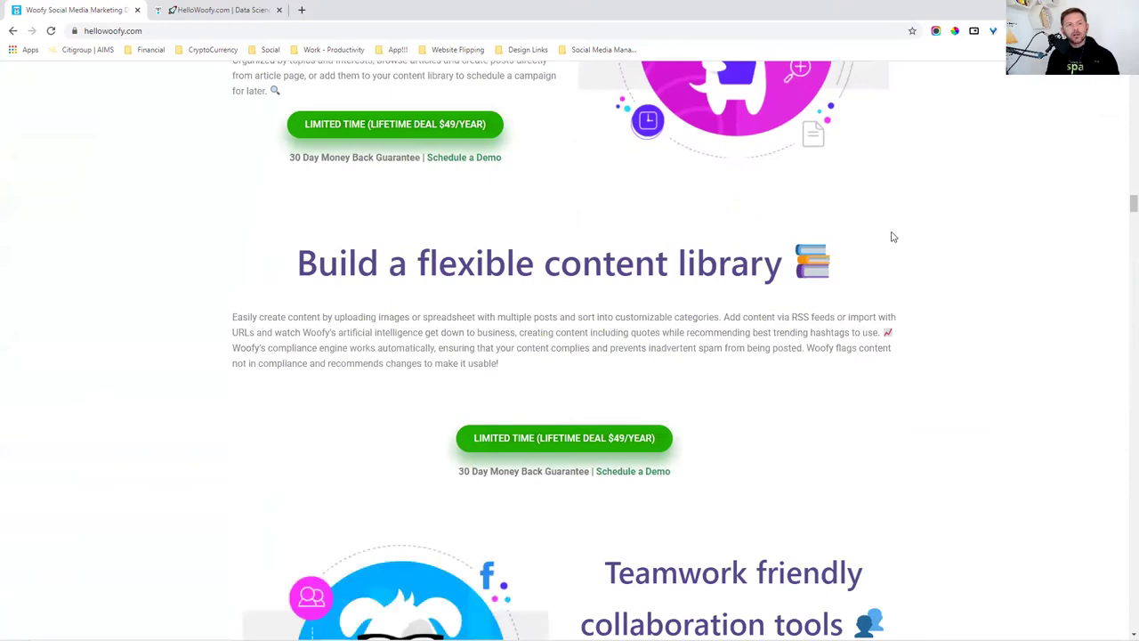
# Back on the dashboard tab, open the Add Hashtag form and close it without saving
pyautogui.click(180, 12)
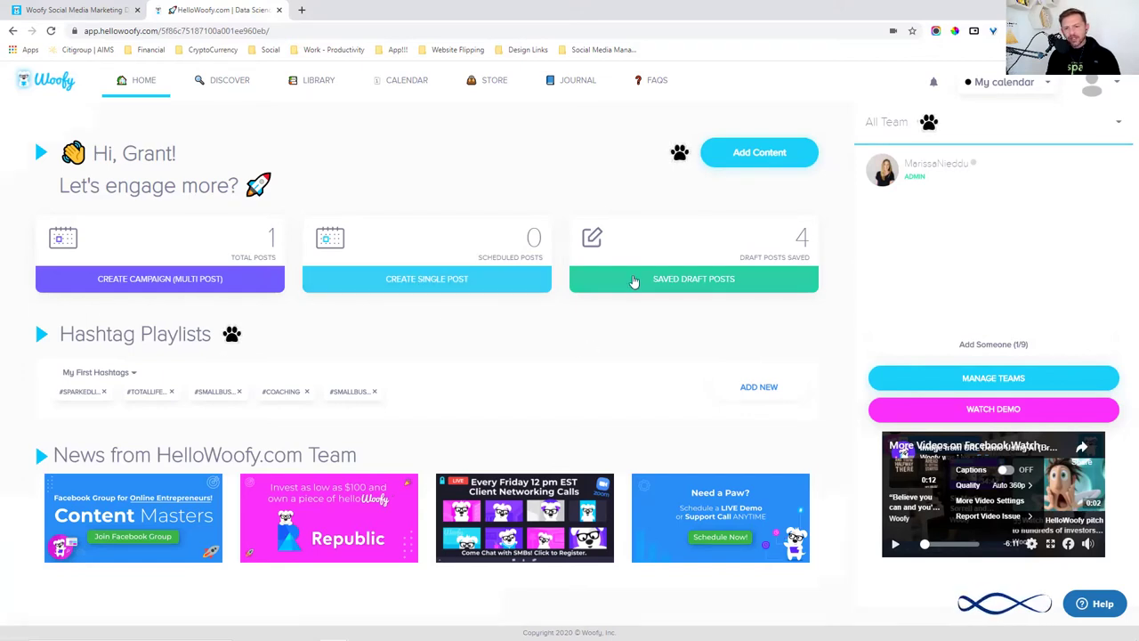
pyautogui.click(754, 389)
pyautogui.click(703, 96)
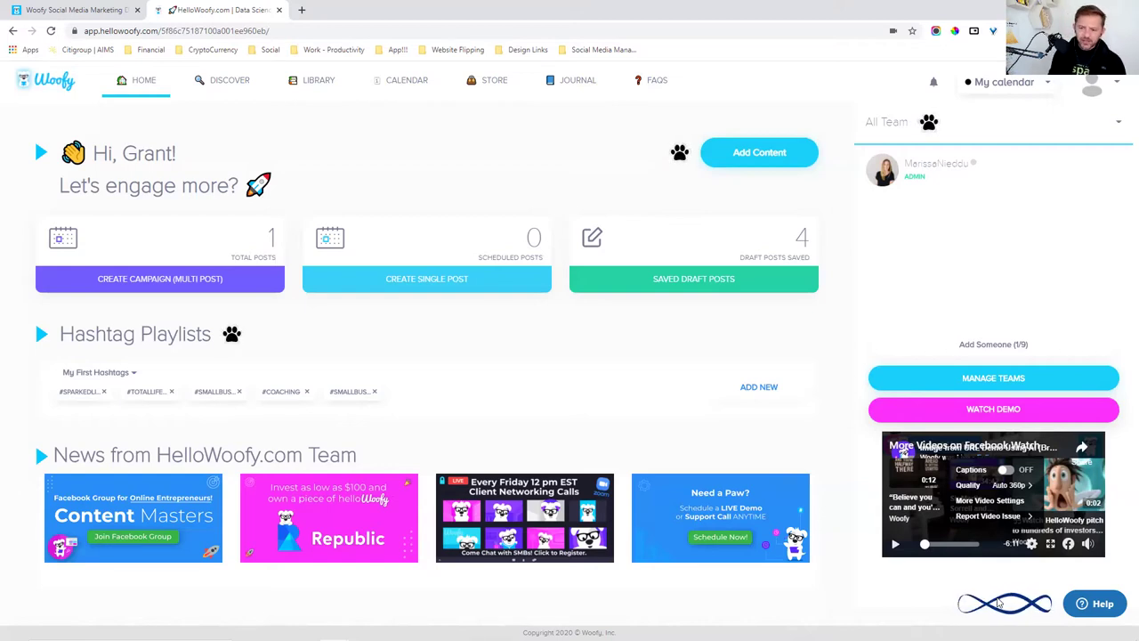
# Open the Woofy voice assistant, close it, then reopen it and pick Create Content
pyautogui.click(988, 603)
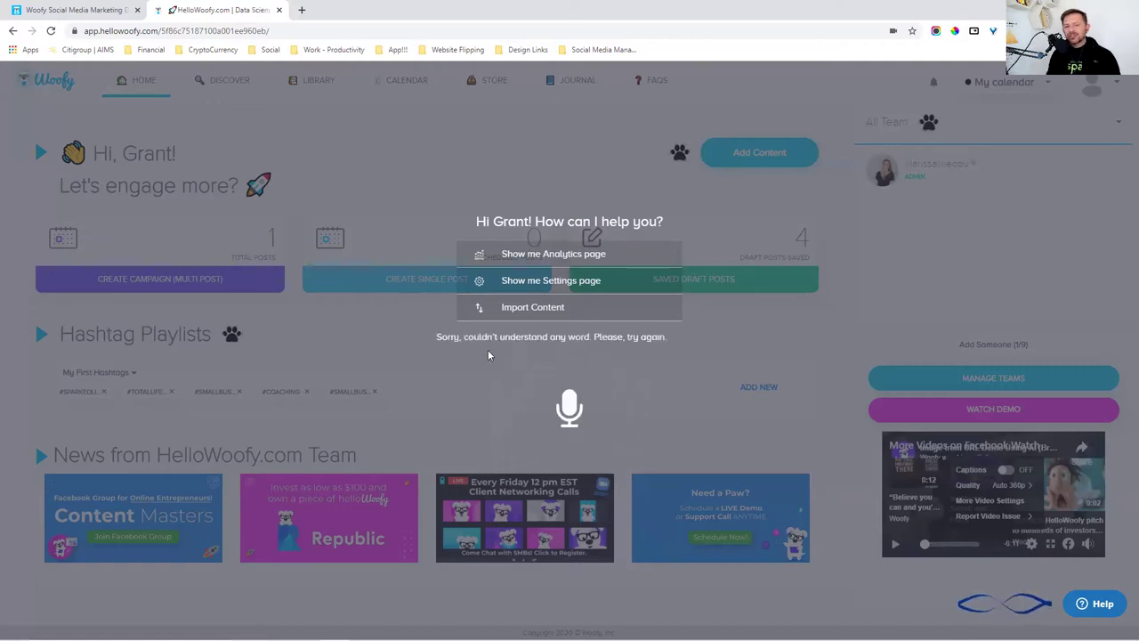
pyautogui.click(743, 332)
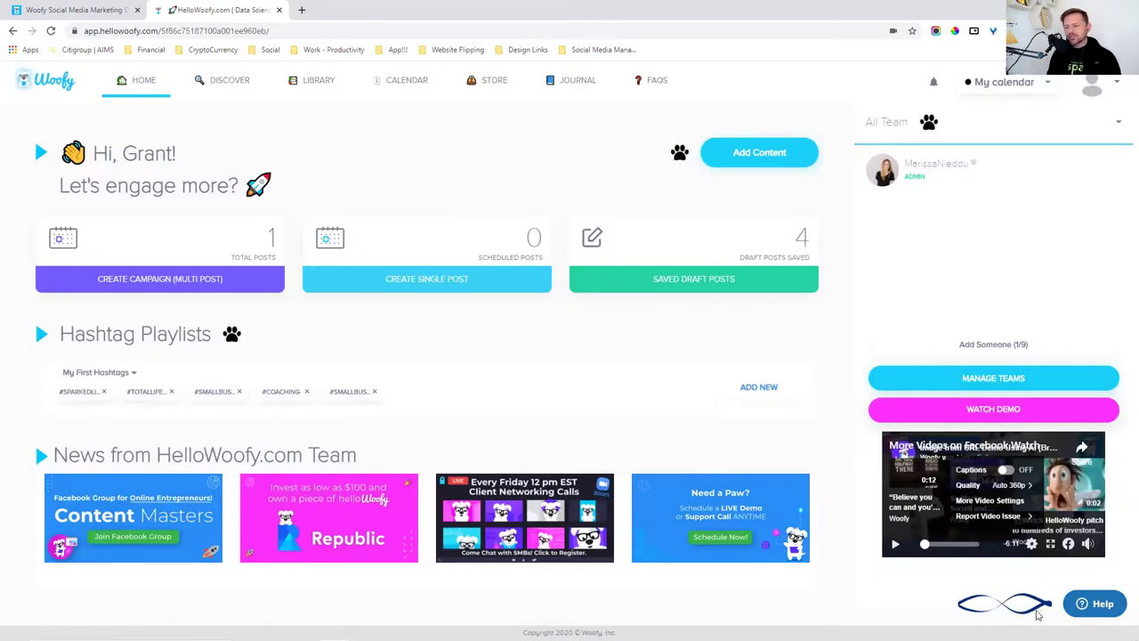
pyautogui.click(1030, 613)
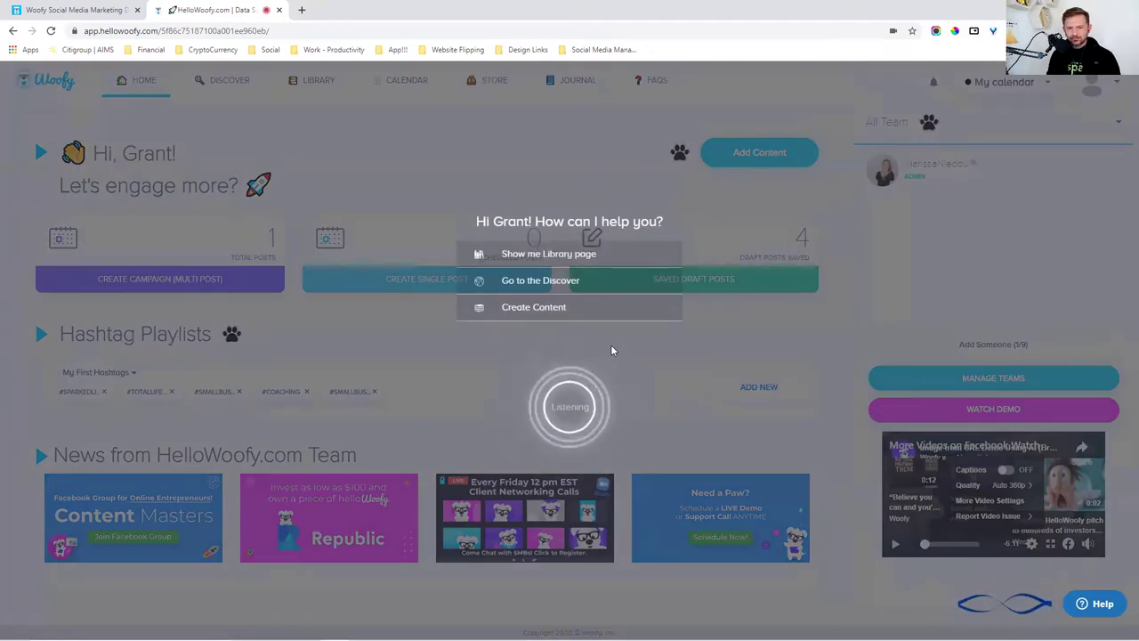
pyautogui.click(532, 311)
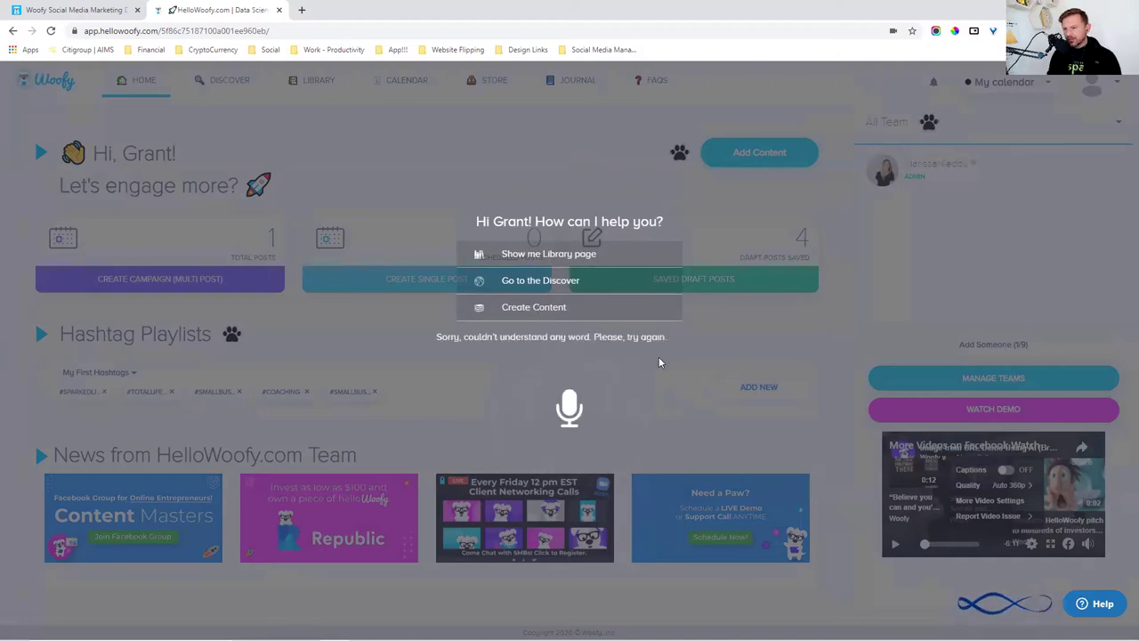
# Discard the empty Add to Library form, confirming with YES, and return to HOME
pyautogui.click(509, 309)
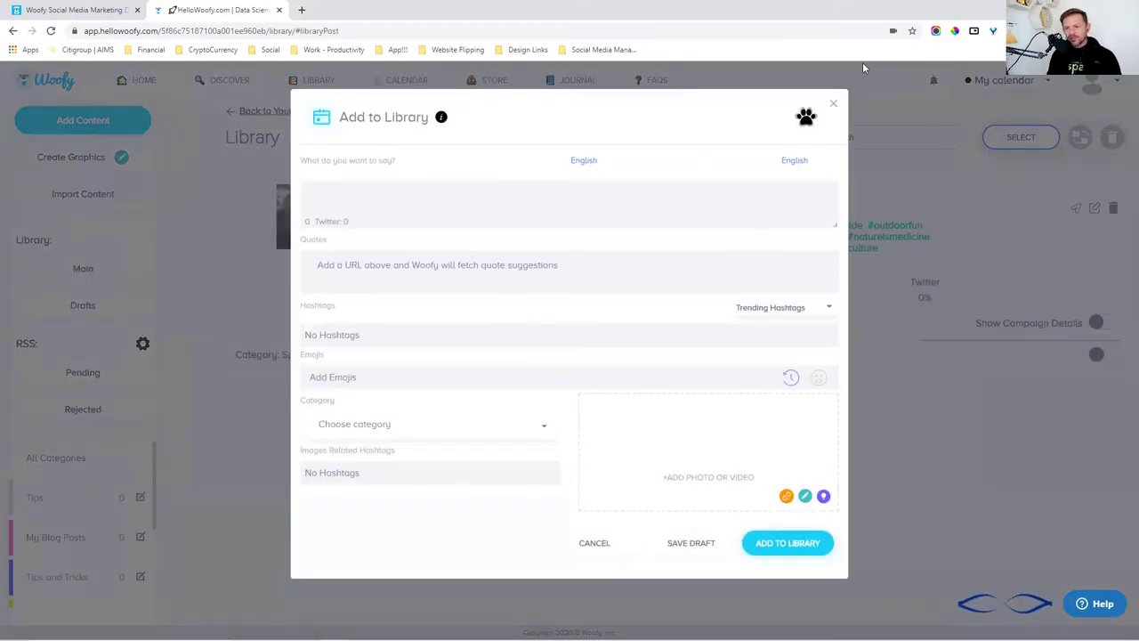
pyautogui.click(833, 104)
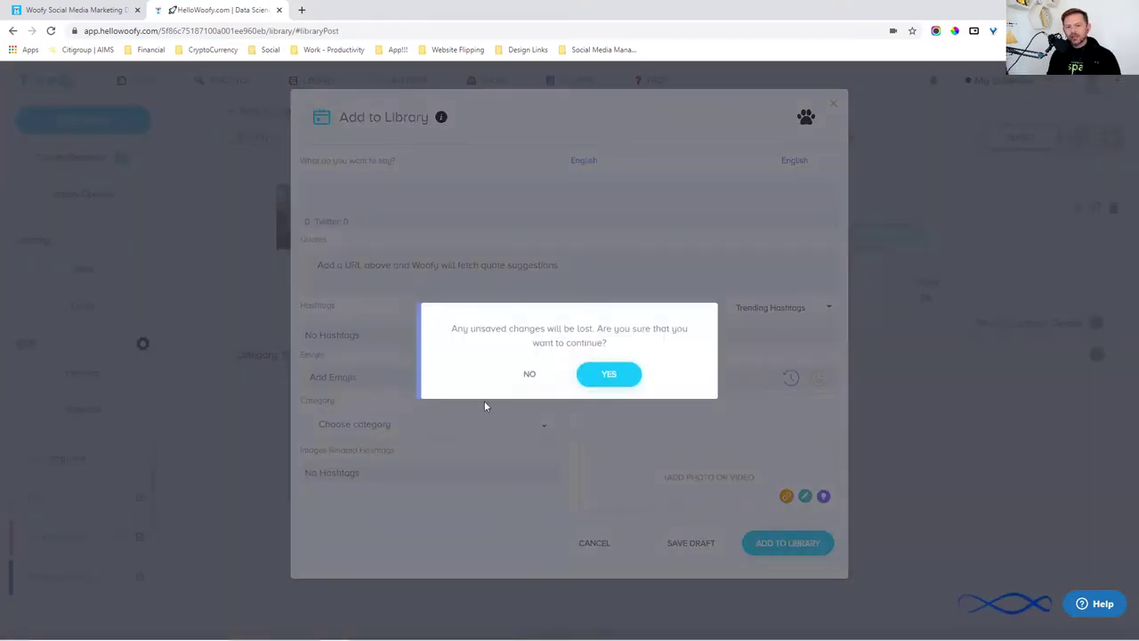
pyautogui.click(530, 374)
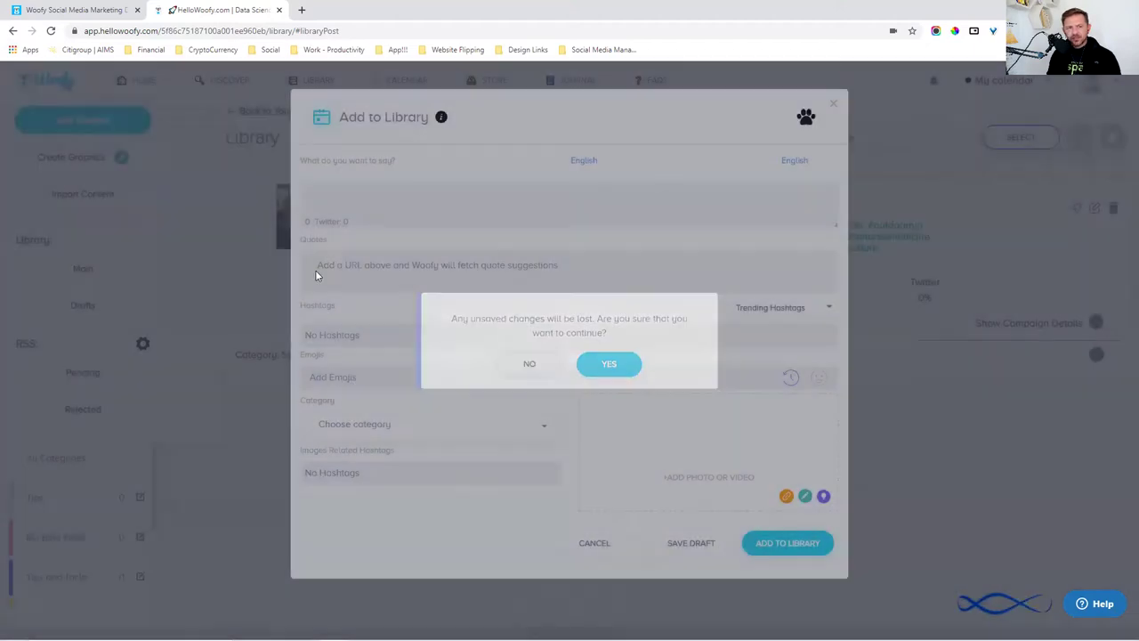
pyautogui.click(834, 104)
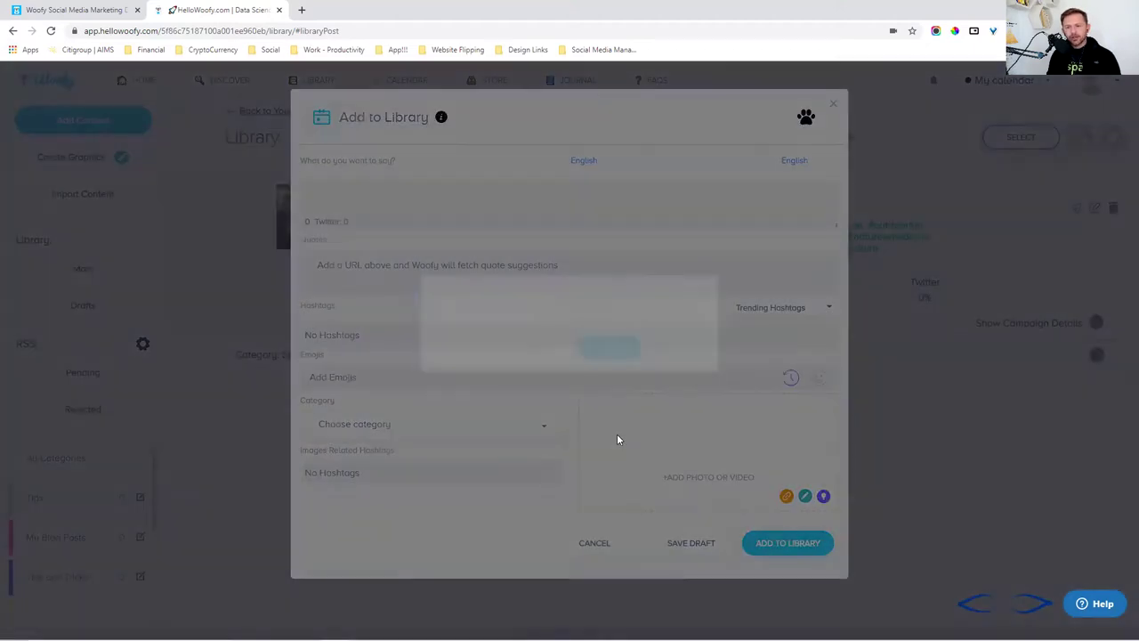
pyautogui.click(605, 376)
pyautogui.click(143, 81)
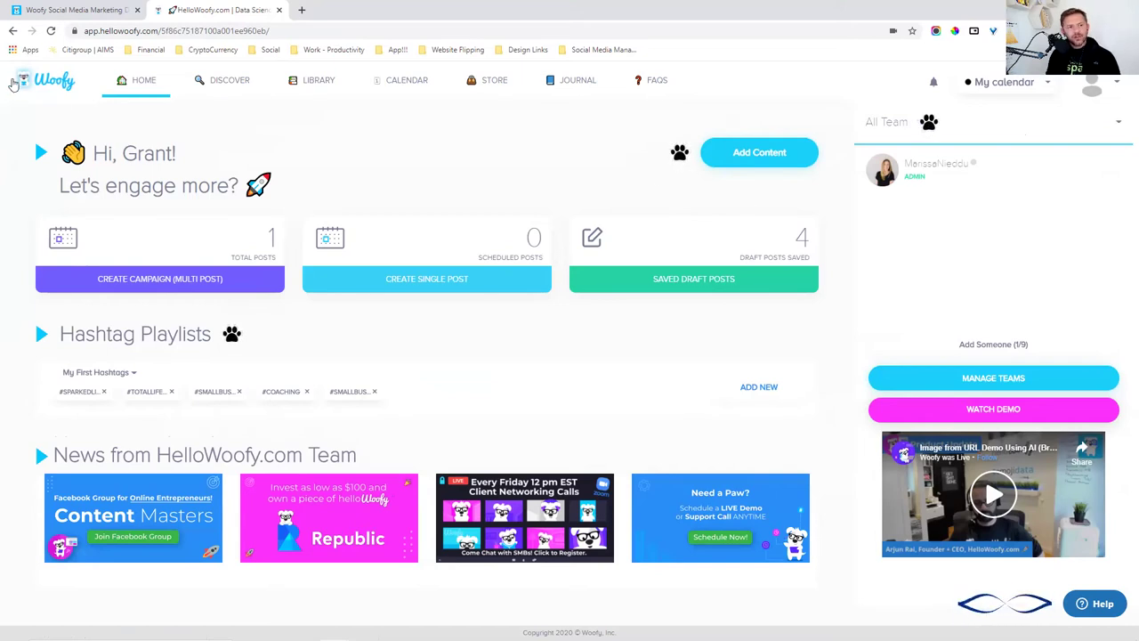
pyautogui.click(676, 153)
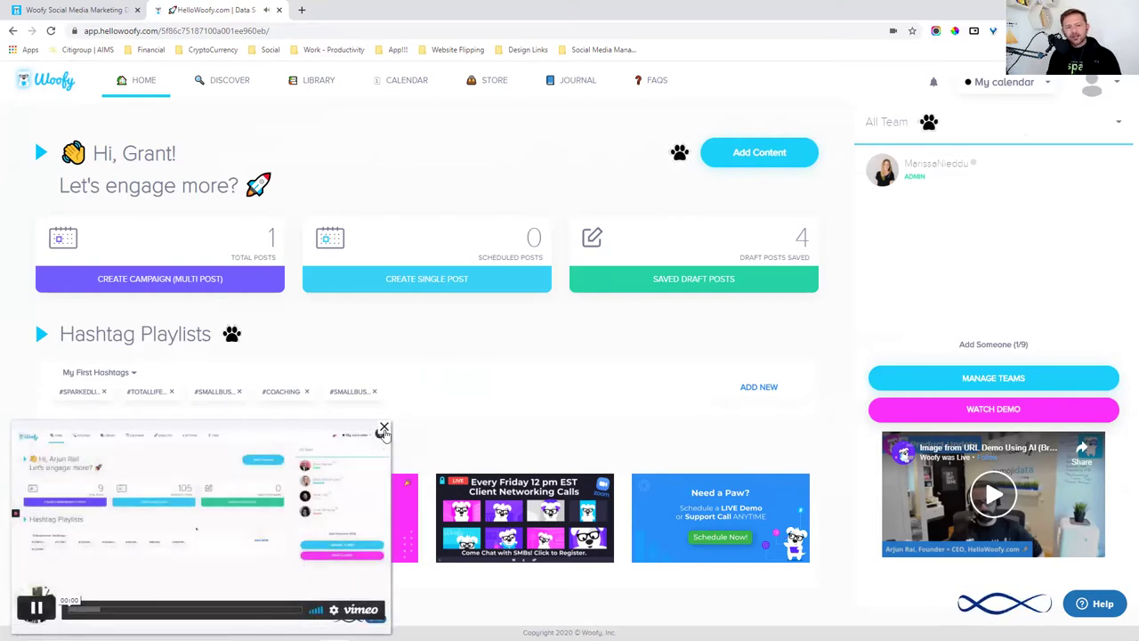
pyautogui.click(384, 427)
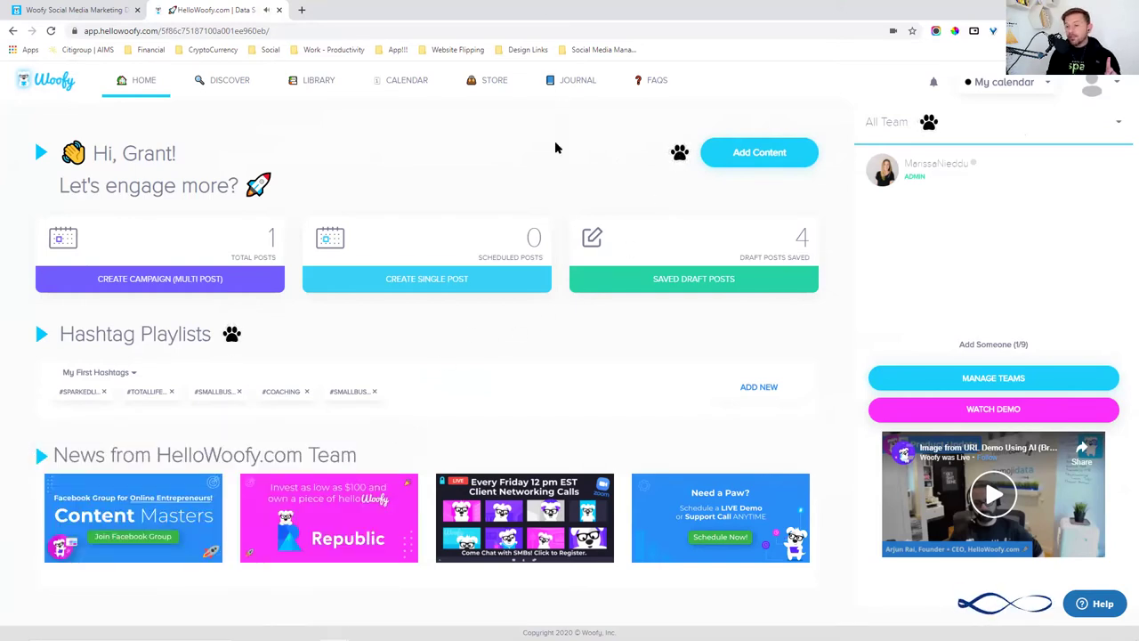
pyautogui.click(930, 122)
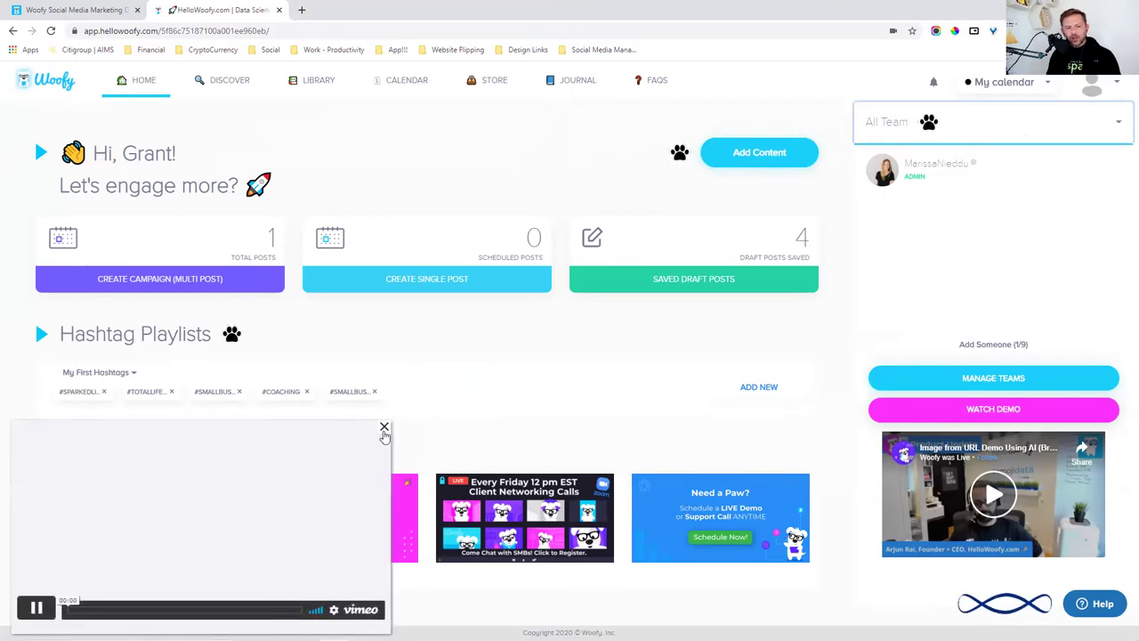
pyautogui.click(384, 427)
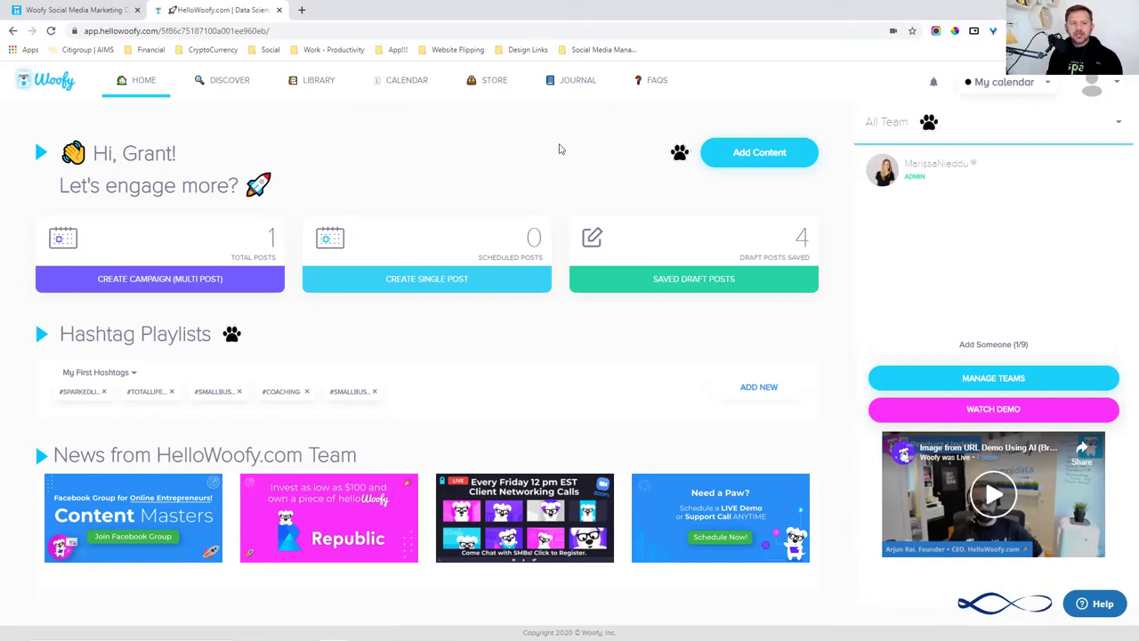
pyautogui.click(232, 338)
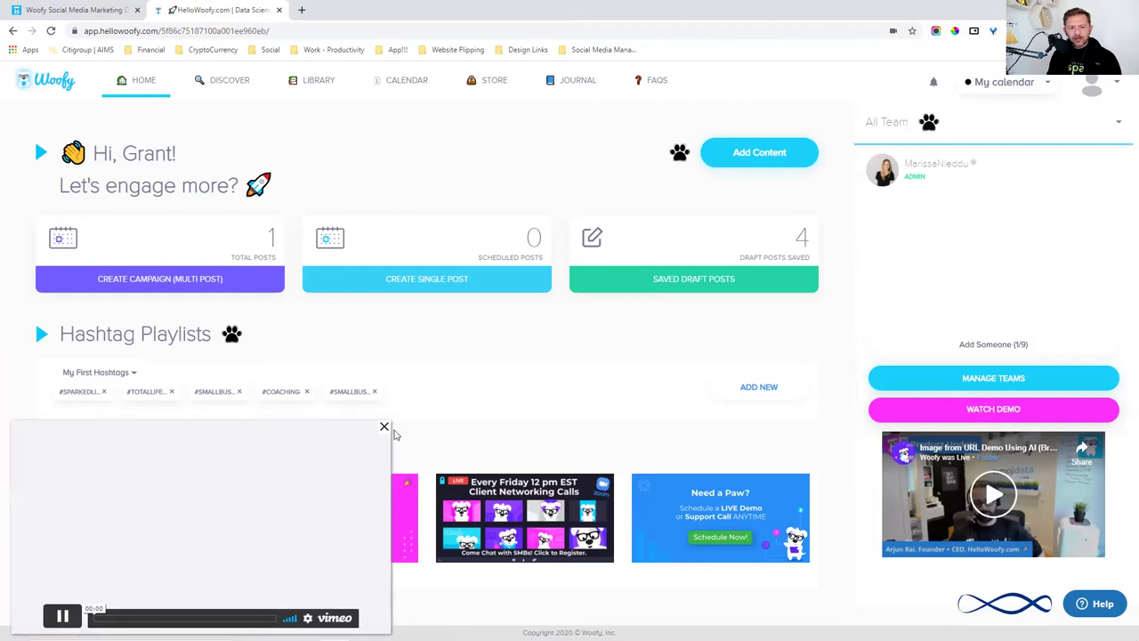
pyautogui.click(384, 430)
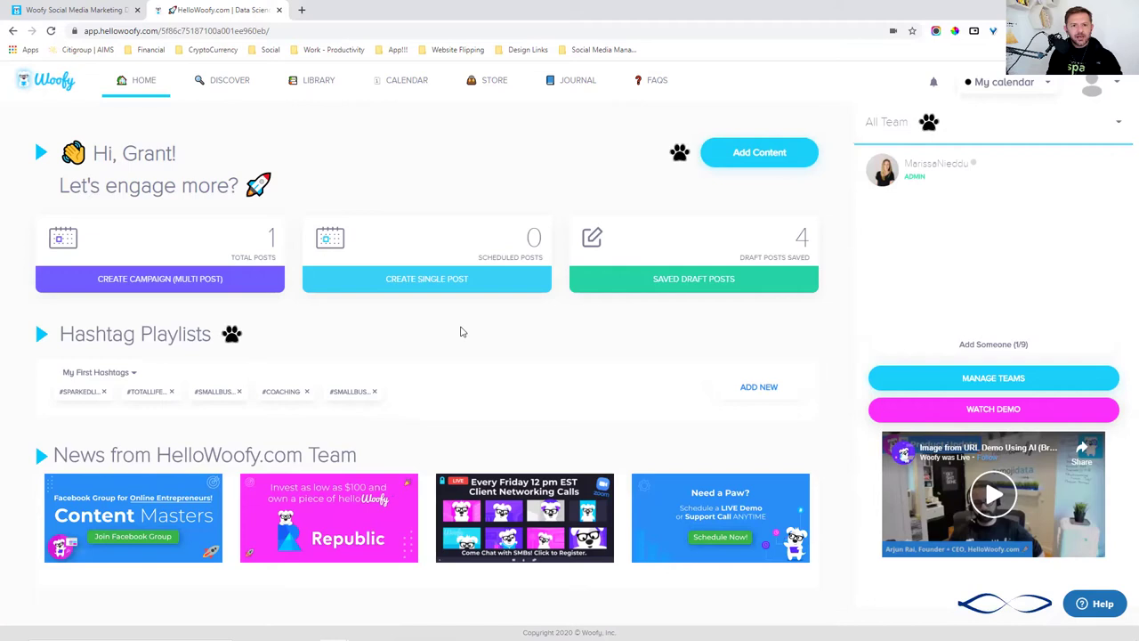
# Open Discover's Worldwide Publications list, briefly play its tutorial video, then close the list
pyautogui.click(245, 89)
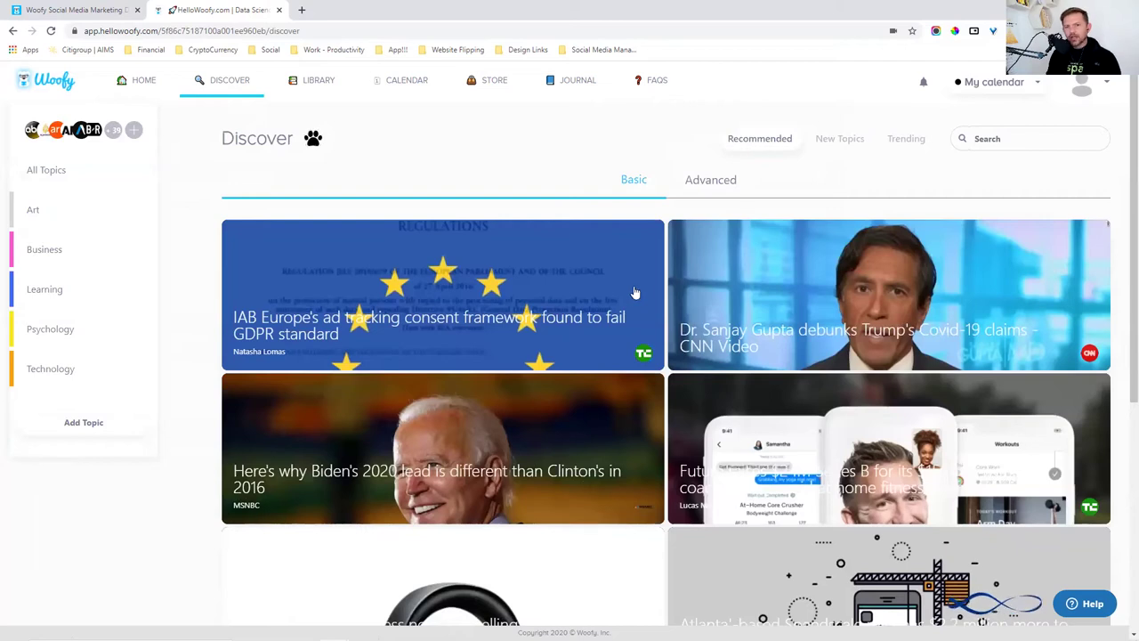
pyautogui.click(134, 130)
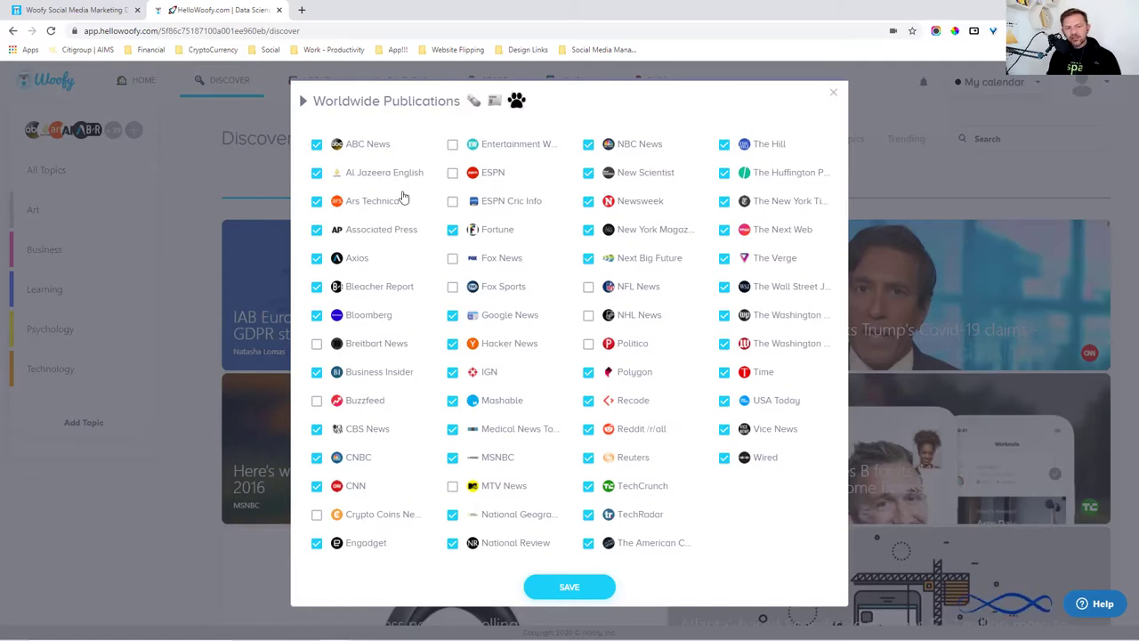
pyautogui.click(516, 101)
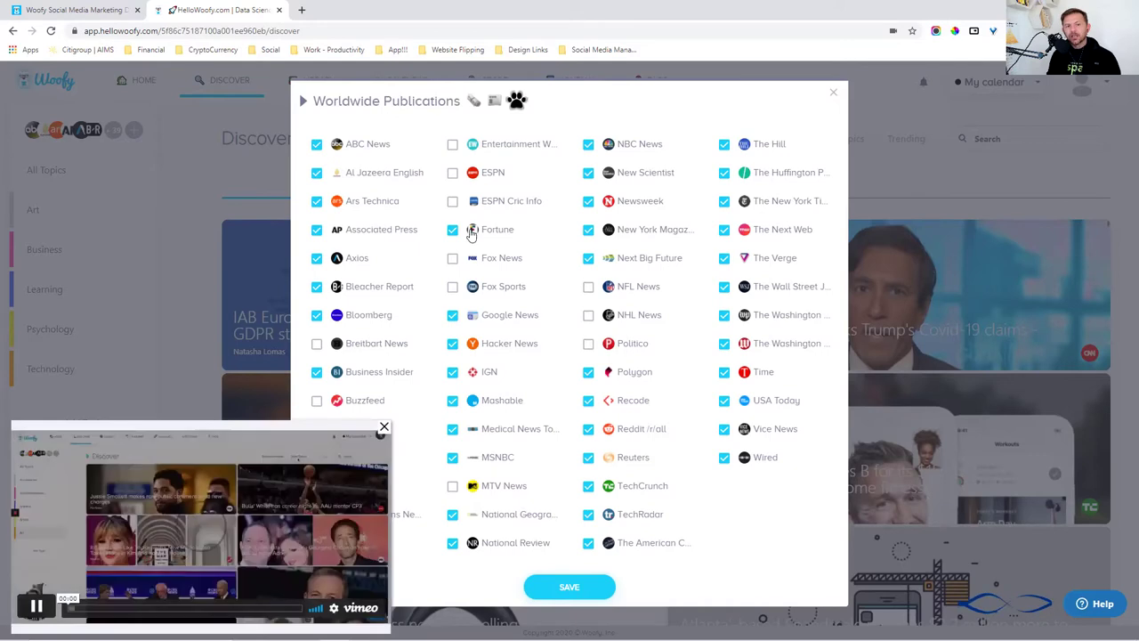
pyautogui.click(510, 105)
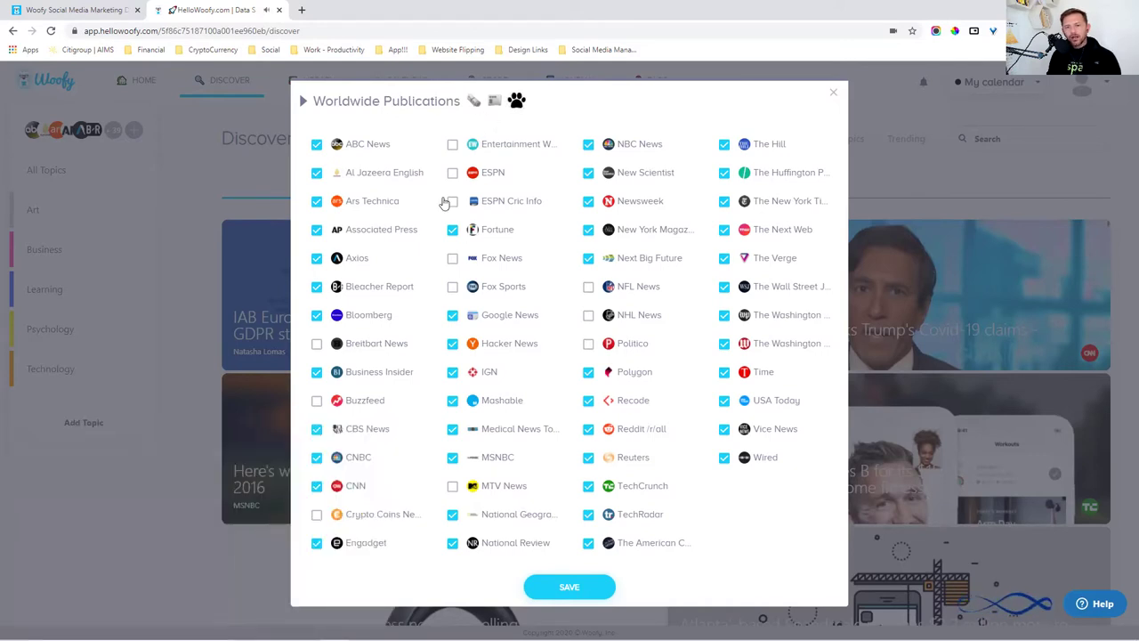
pyautogui.click(833, 92)
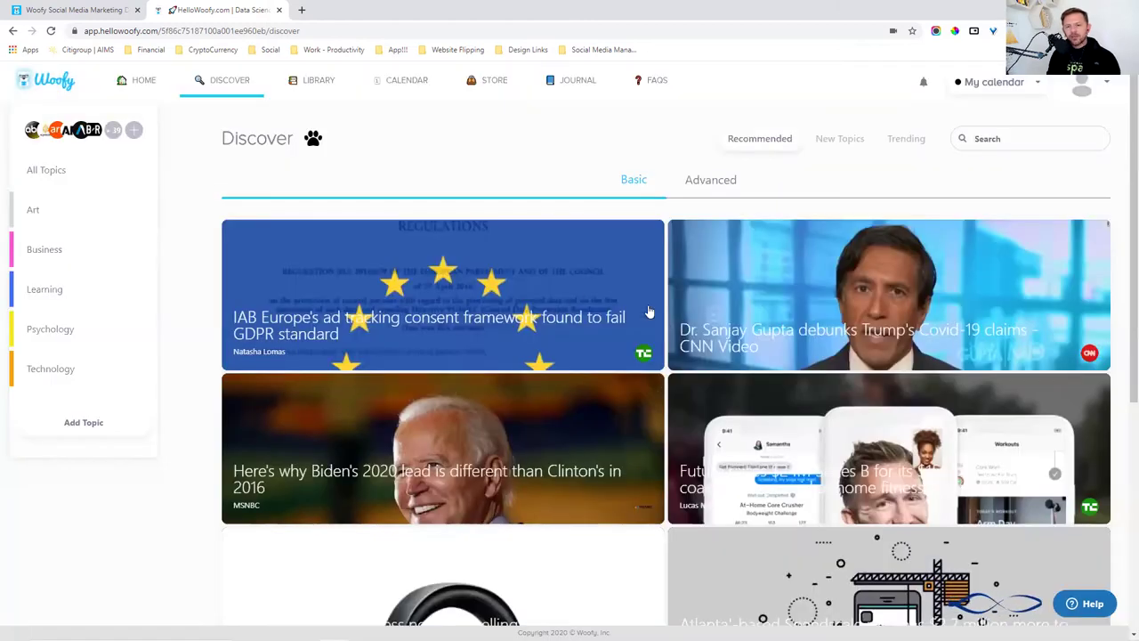
# Scroll through the Discover feed of recommended news articles
pyautogui.moveTo(1122, 214); pyautogui.dragTo(1121, 381)
pyautogui.scroll(-4, 1122, 381)
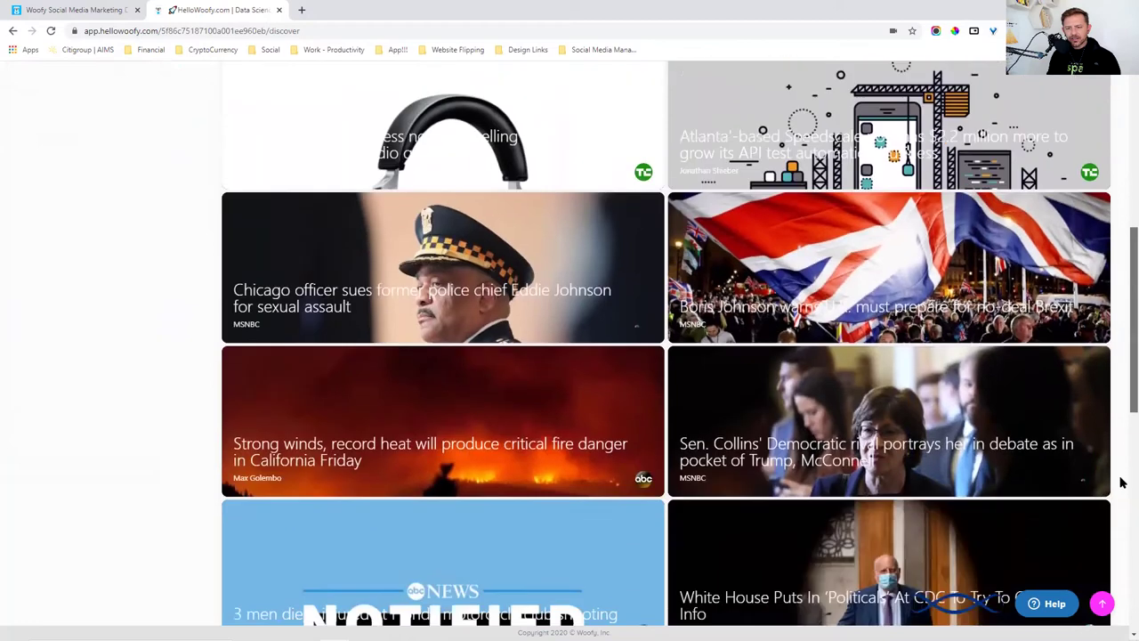
pyautogui.scroll(-3, 1122, 529)
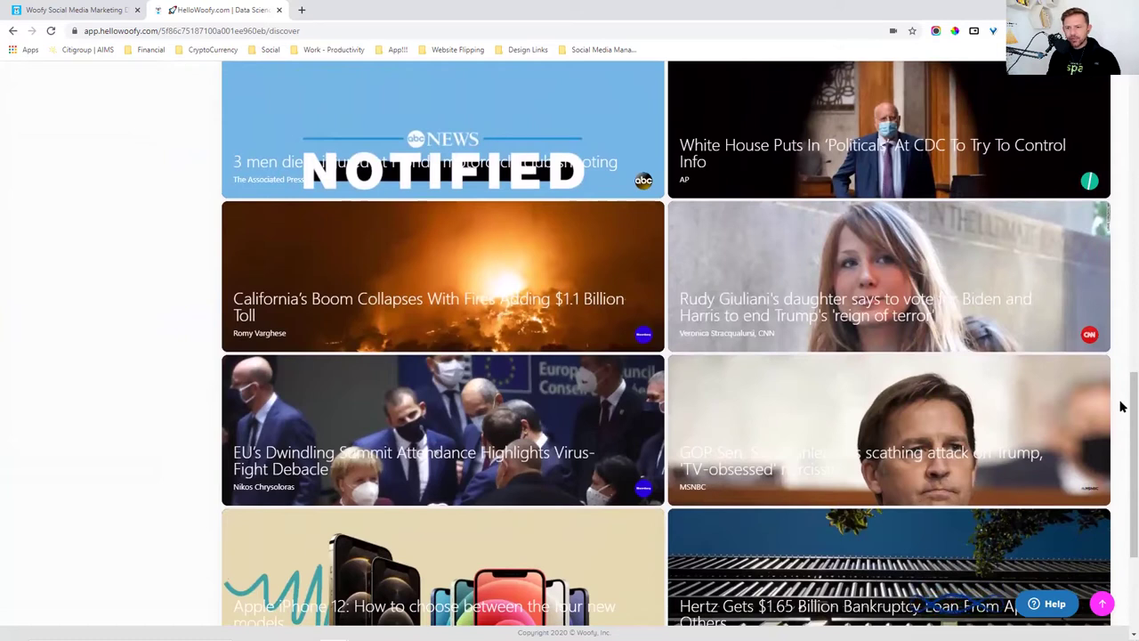
pyautogui.scroll(-2, 1122, 409)
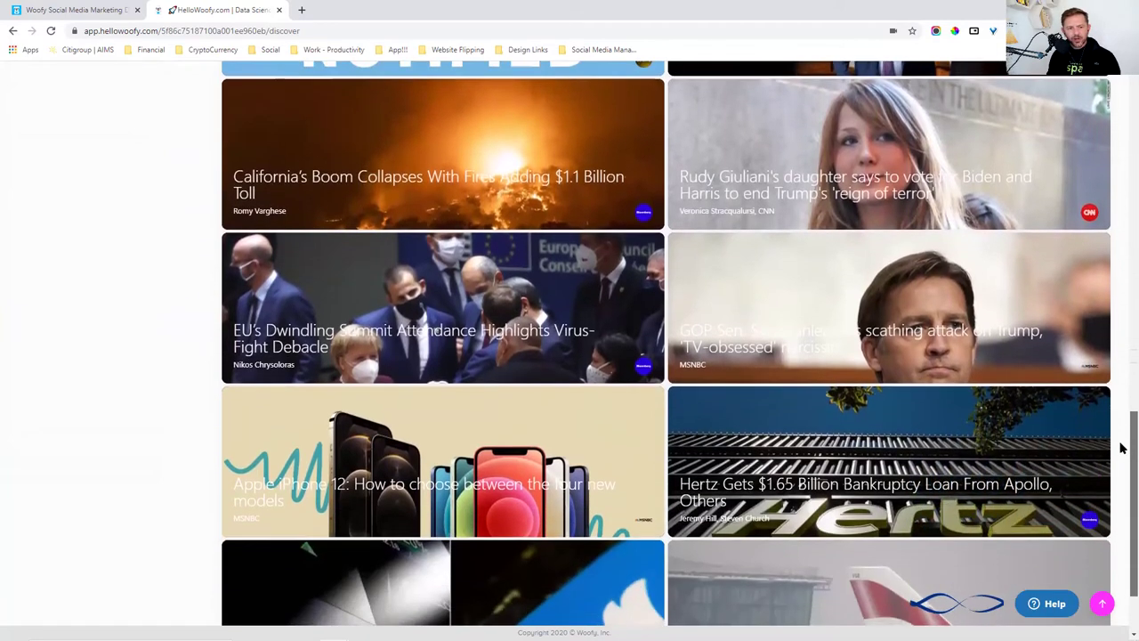
pyautogui.scroll(1, 1121, 450)
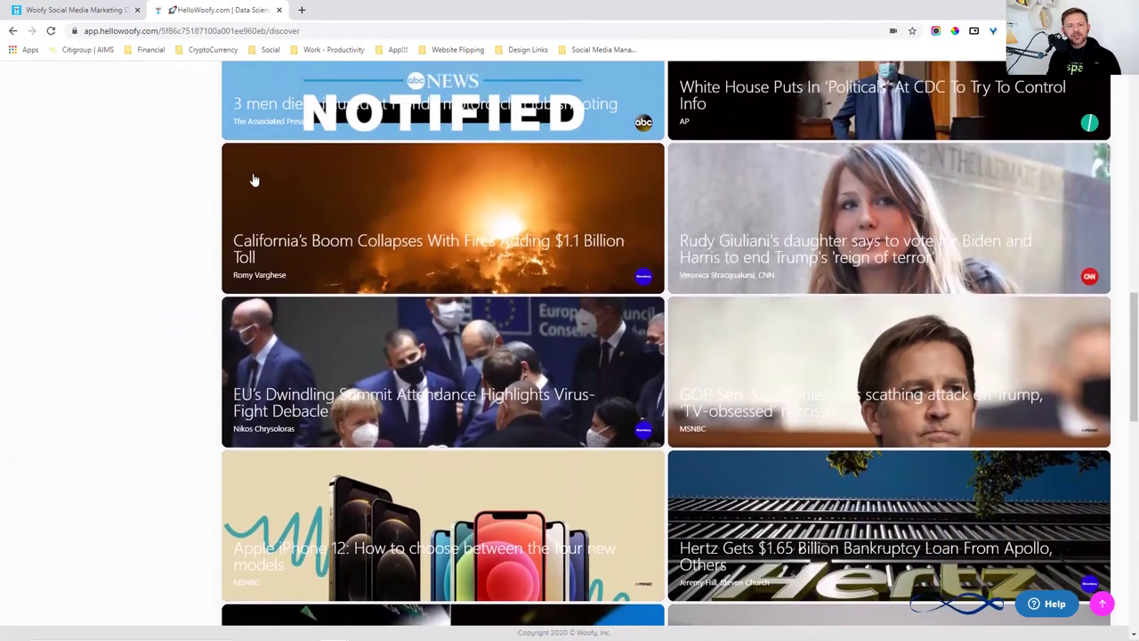
pyautogui.click(411, 242)
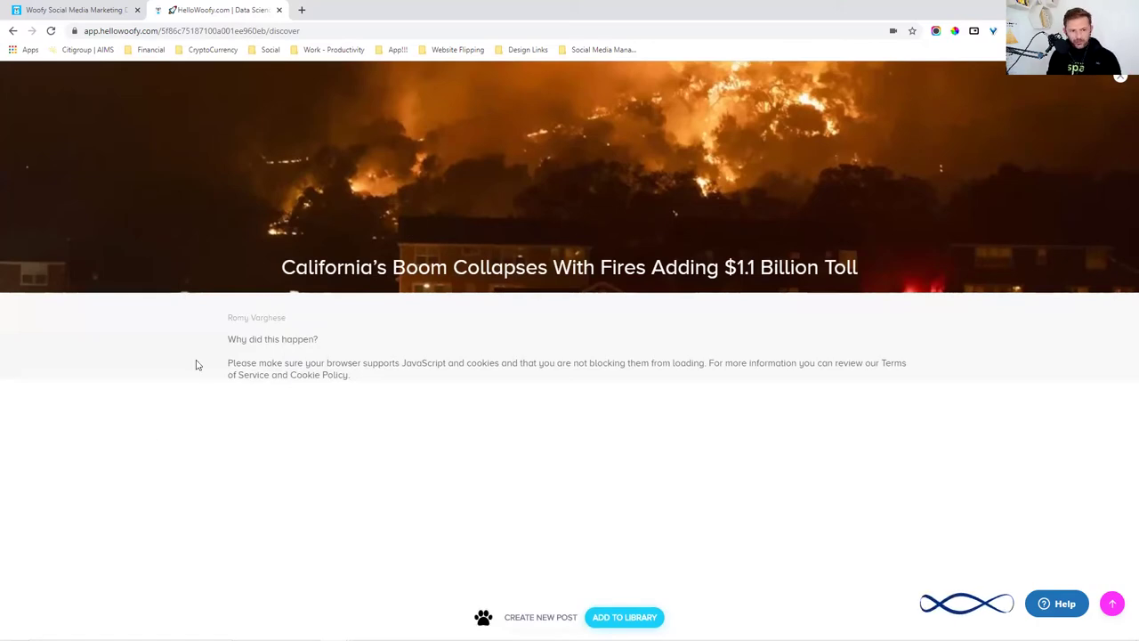
pyautogui.click(990, 605)
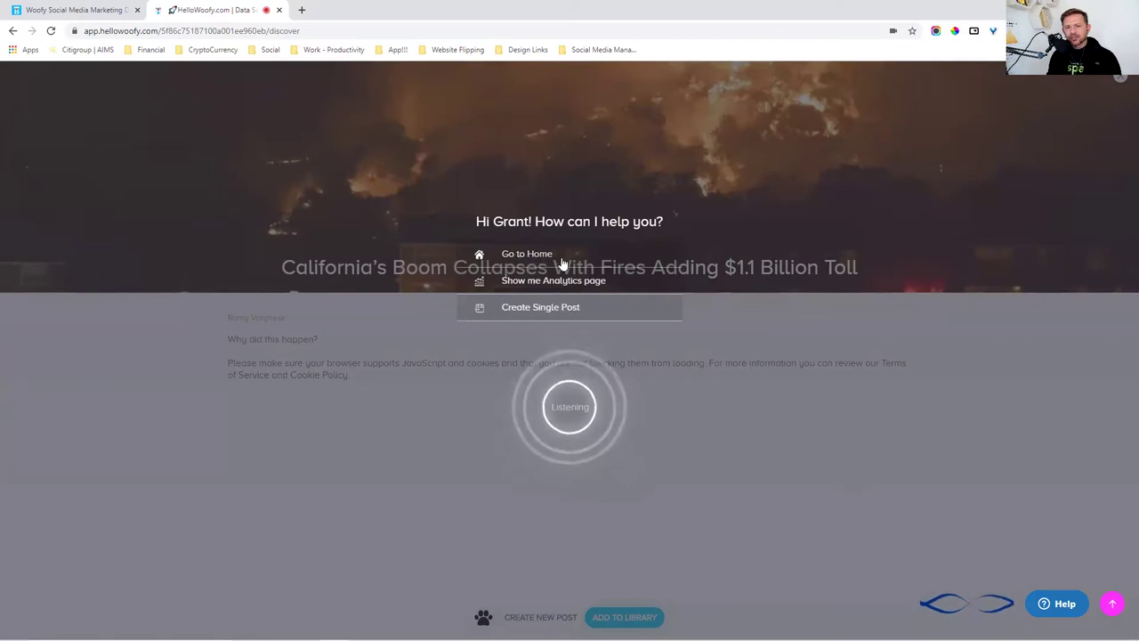
pyautogui.click(964, 412)
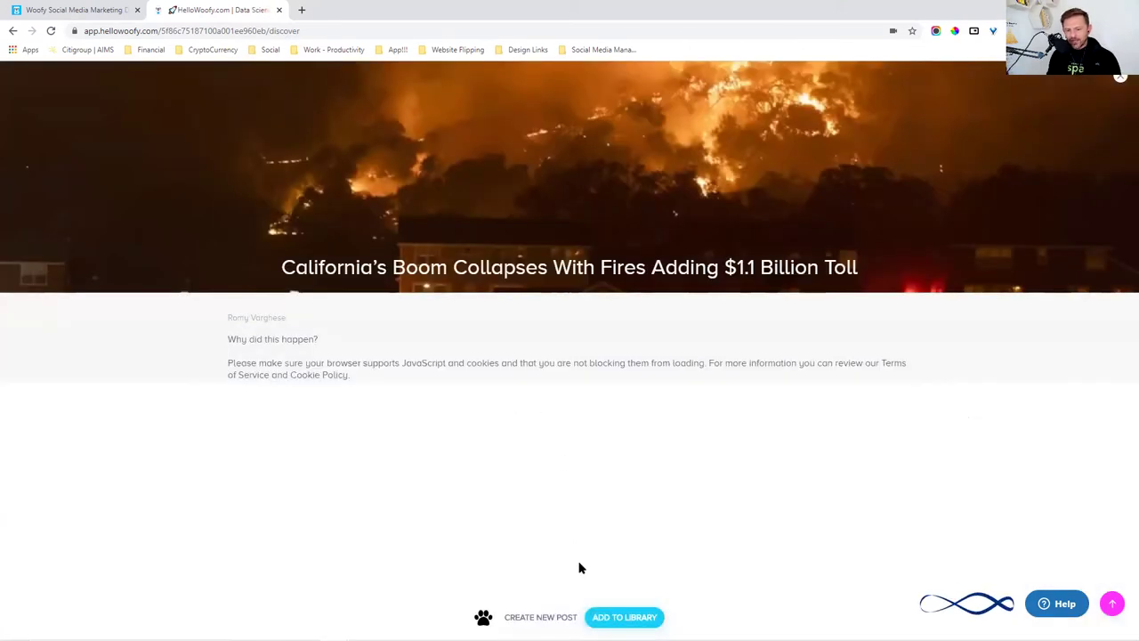
pyautogui.click(485, 619)
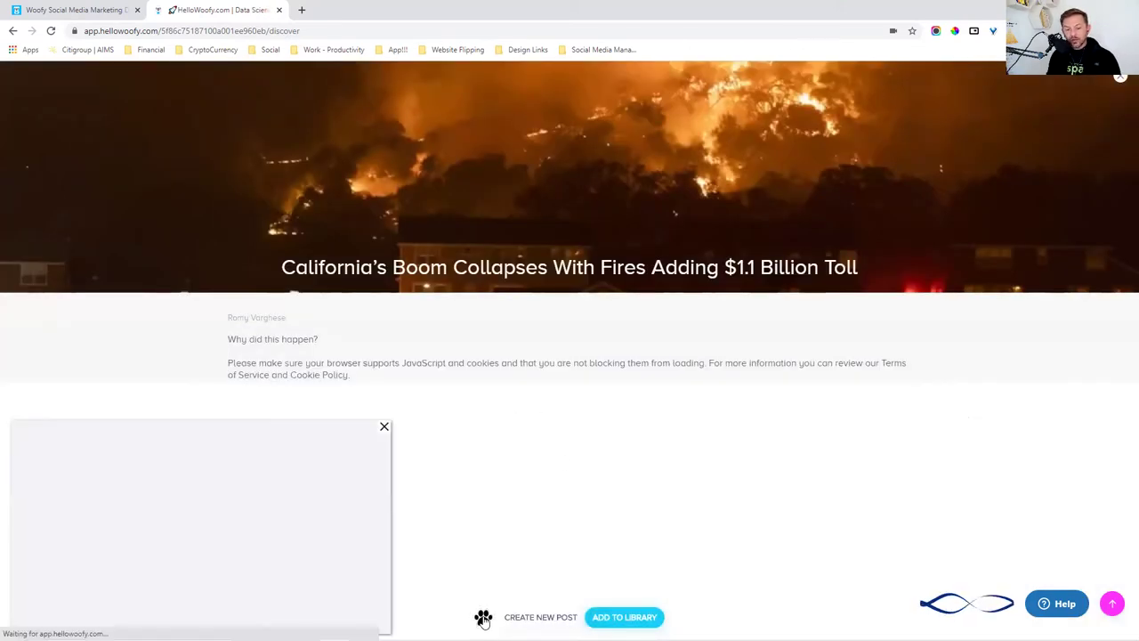
pyautogui.click(385, 428)
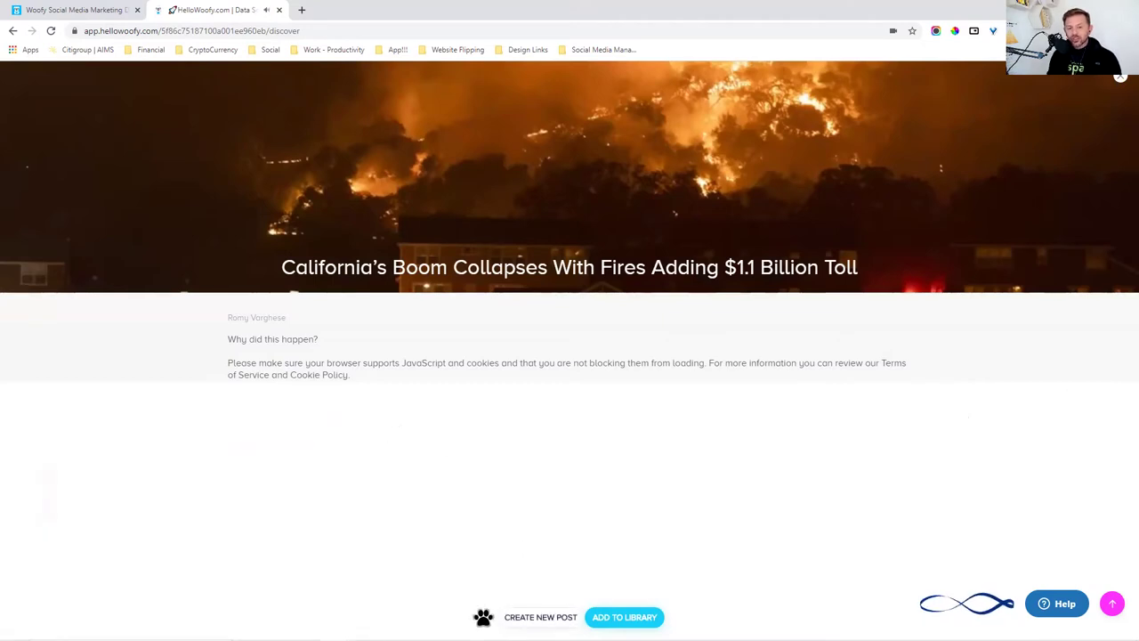
pyautogui.click(537, 621)
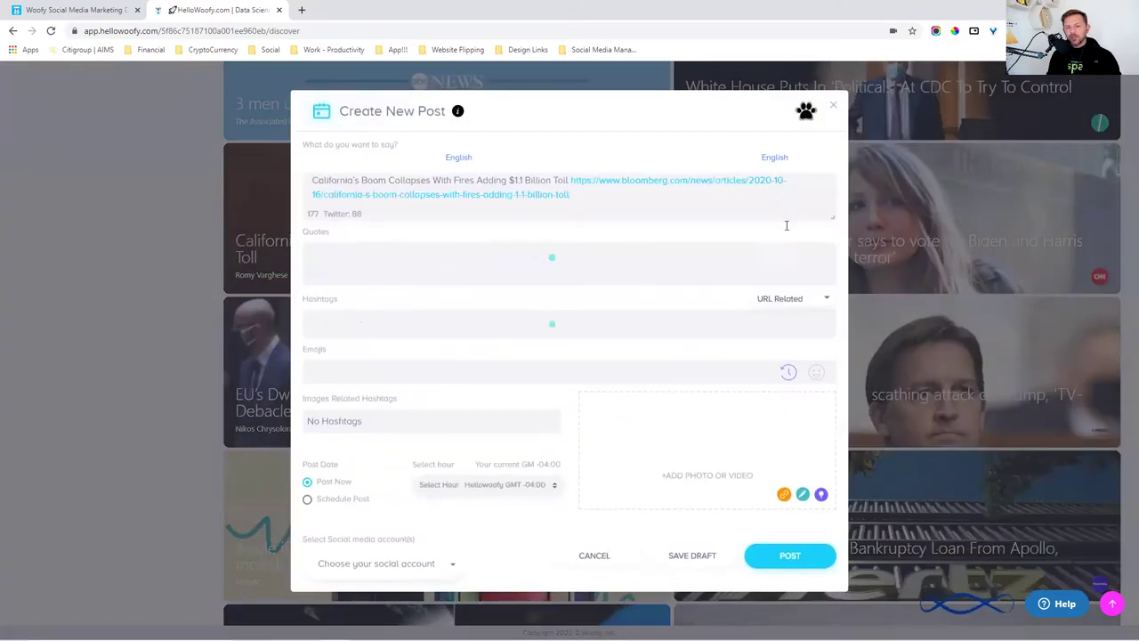
pyautogui.click(833, 105)
pyautogui.click(587, 377)
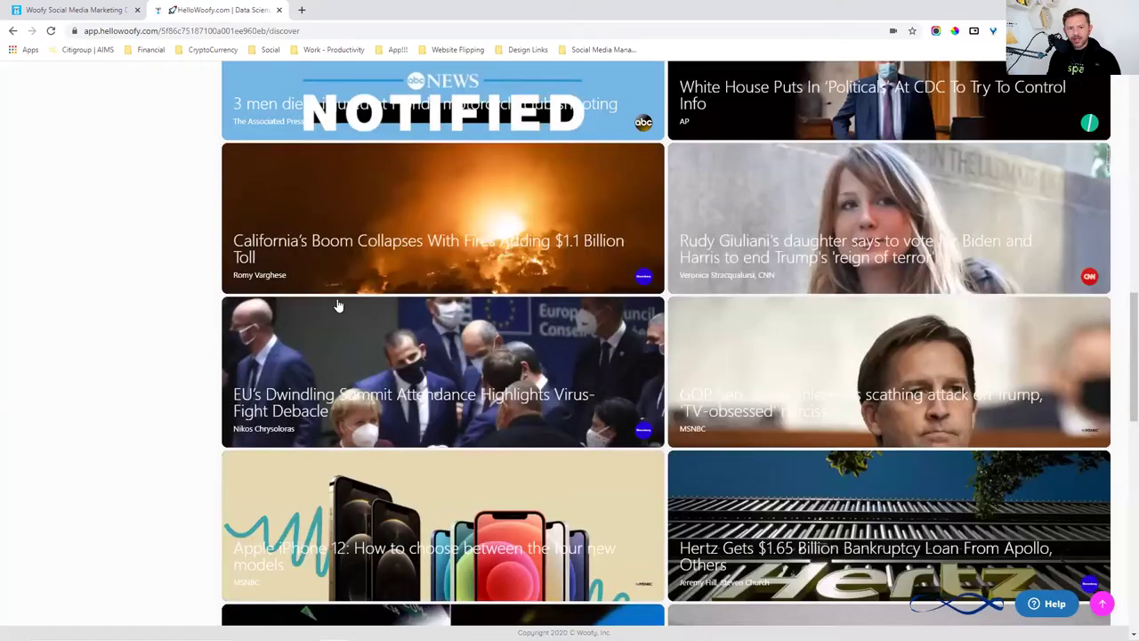
pyautogui.click(362, 265)
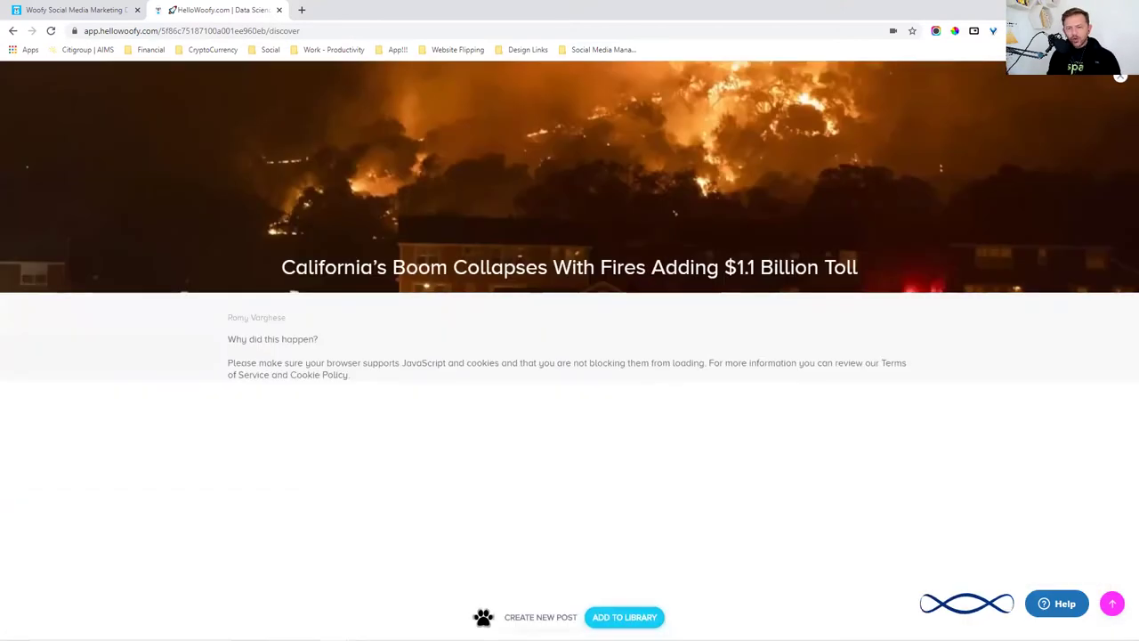
pyautogui.click(625, 617)
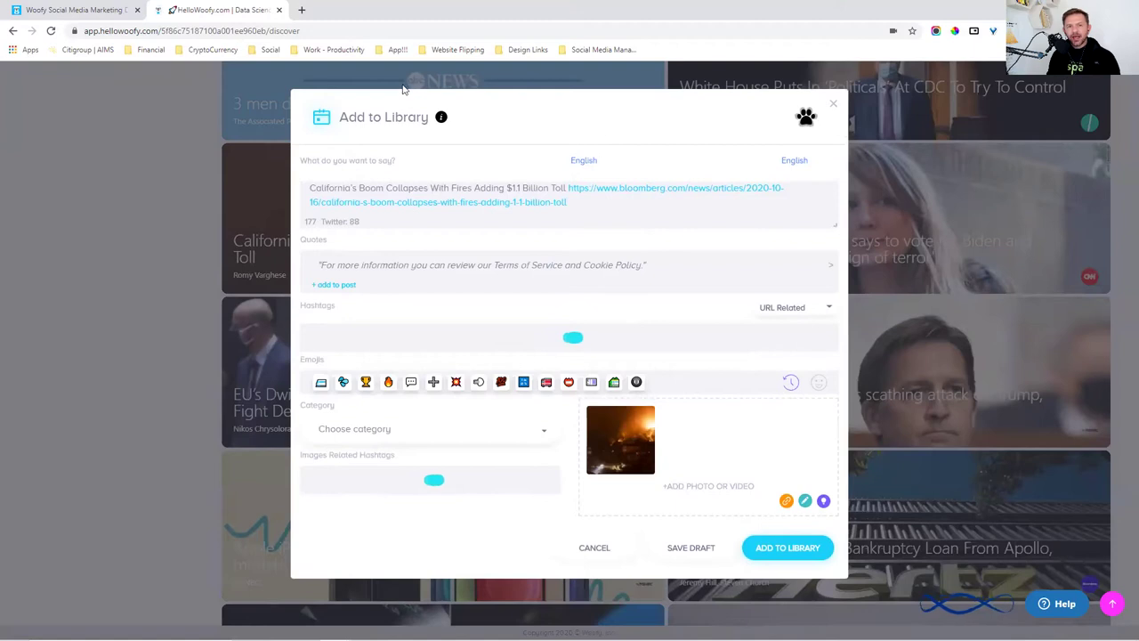
pyautogui.click(833, 101)
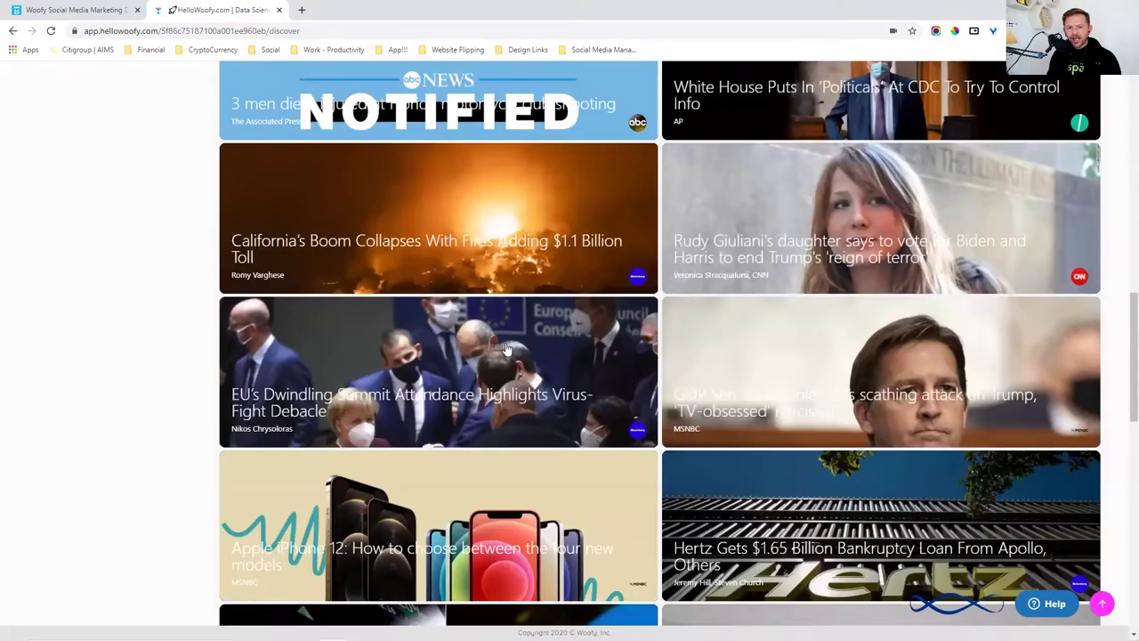
pyautogui.click(447, 247)
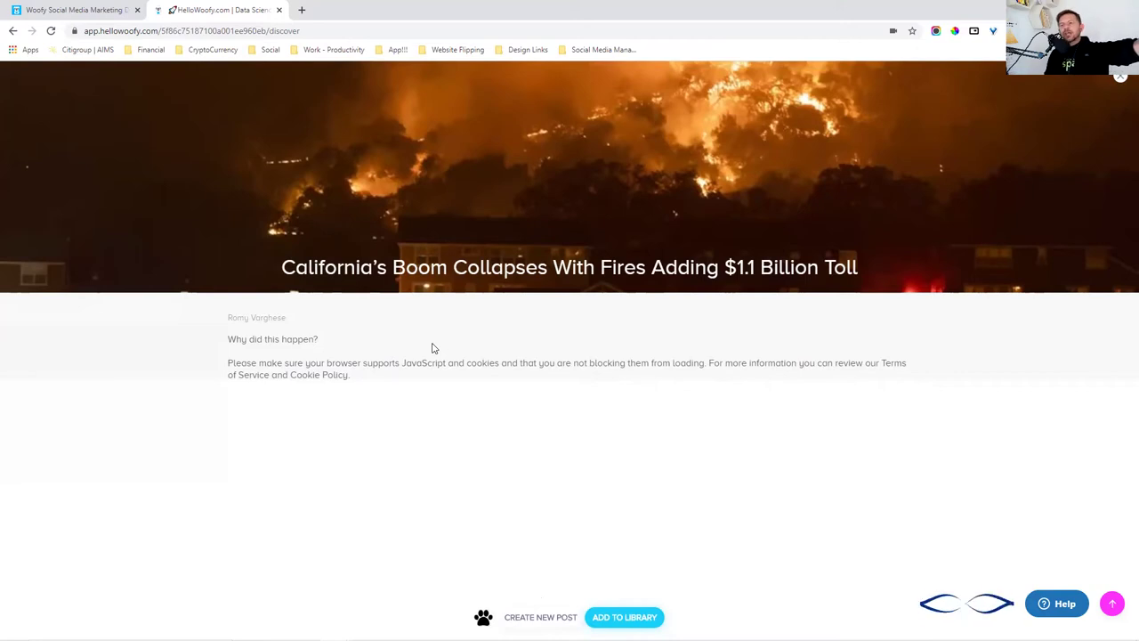
pyautogui.click(1119, 81)
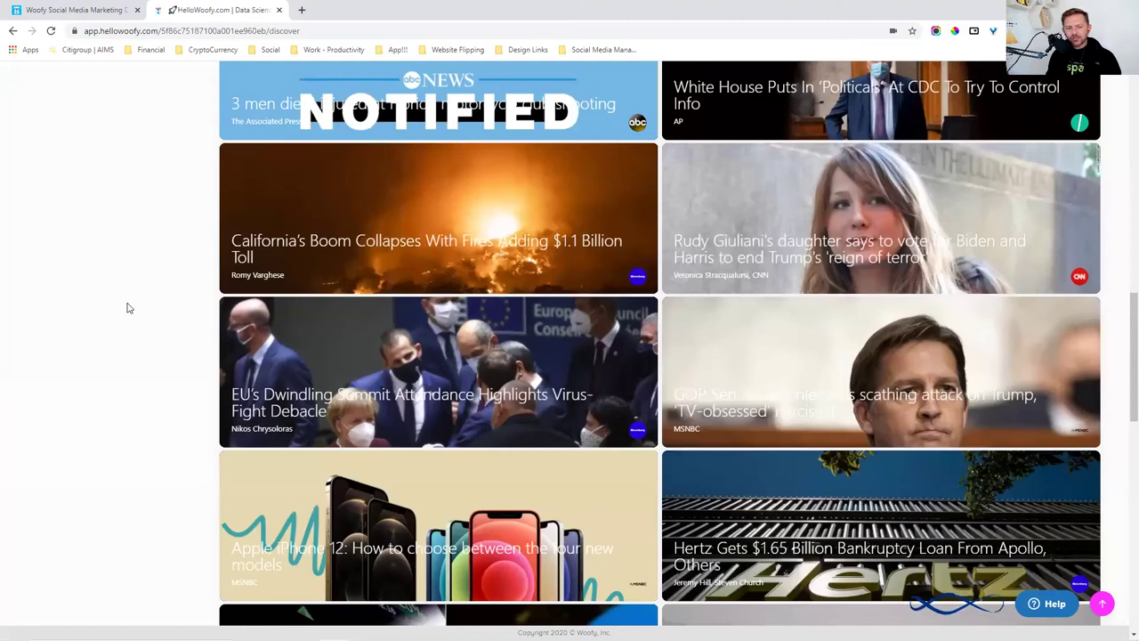
pyautogui.scroll(4, 163, 191)
pyautogui.scroll(6, 163, 191)
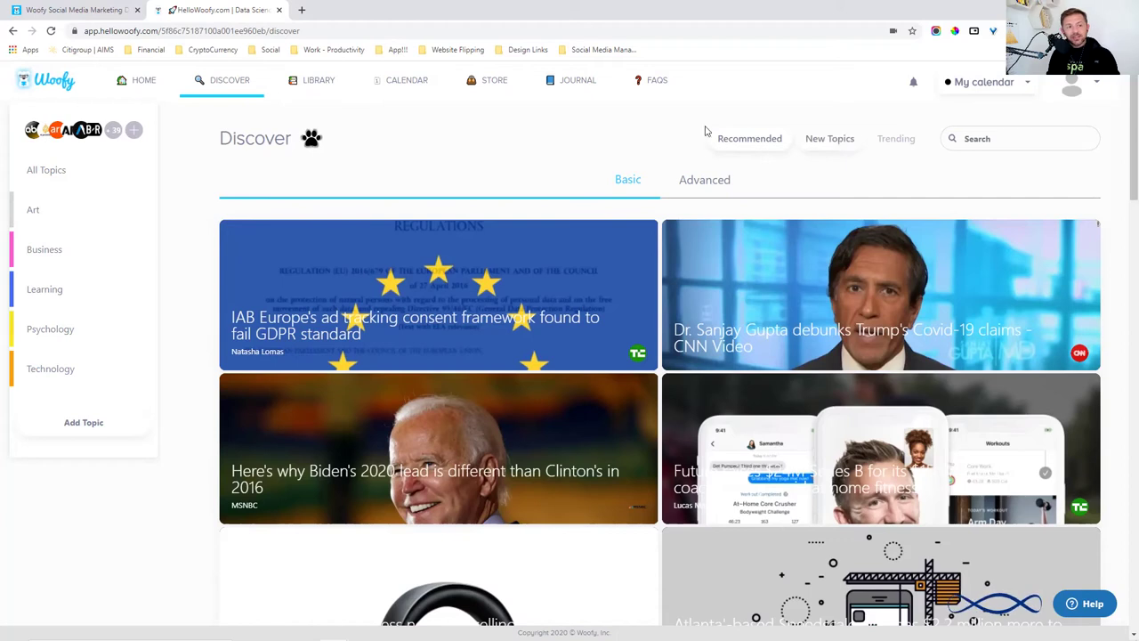
pyautogui.click(75, 425)
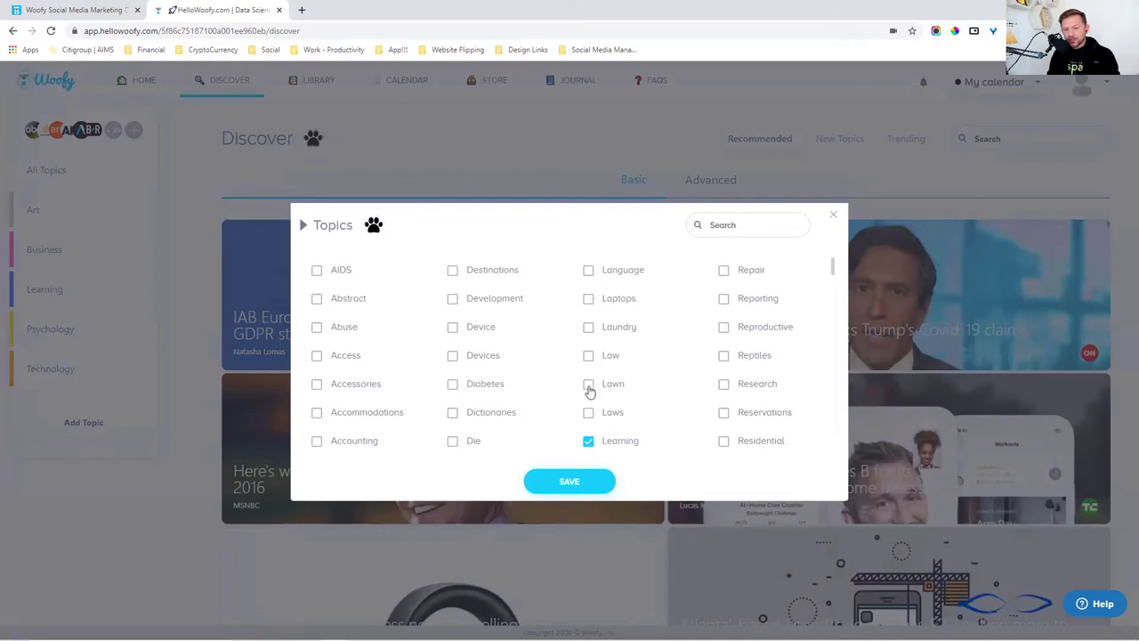
pyautogui.click(731, 226)
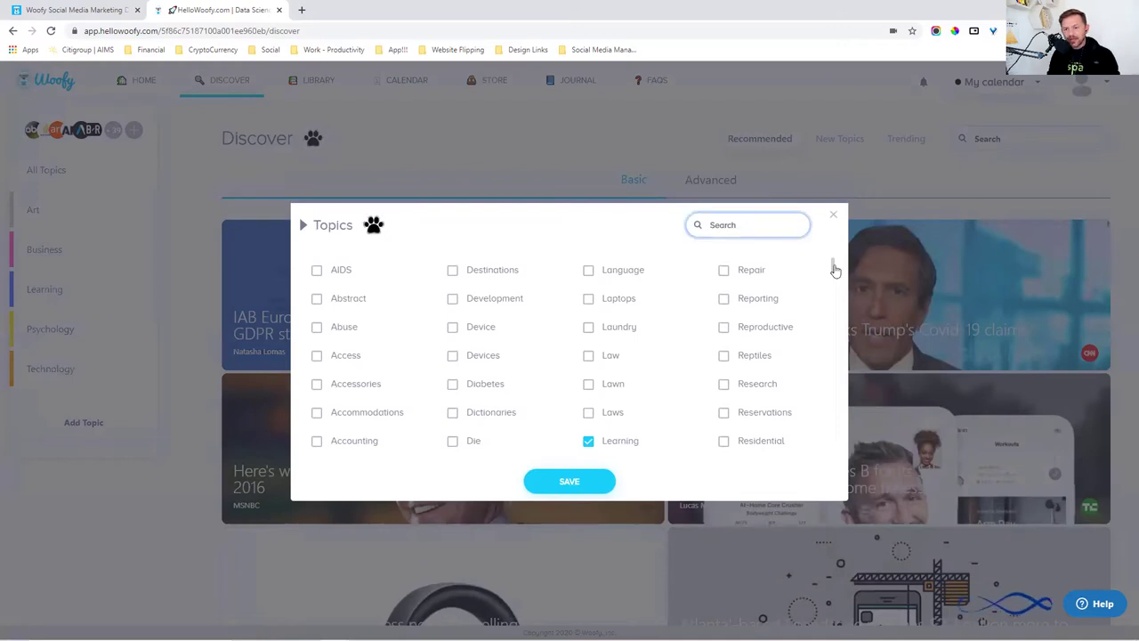
pyautogui.moveTo(834, 264); pyautogui.dragTo(832, 323)
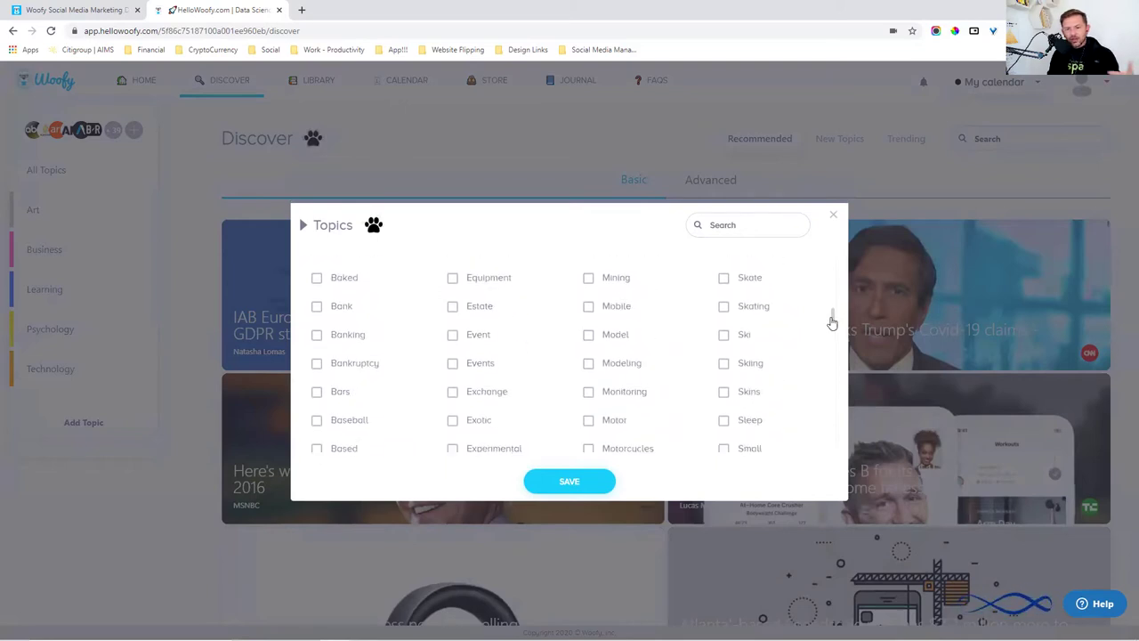
pyautogui.click(833, 215)
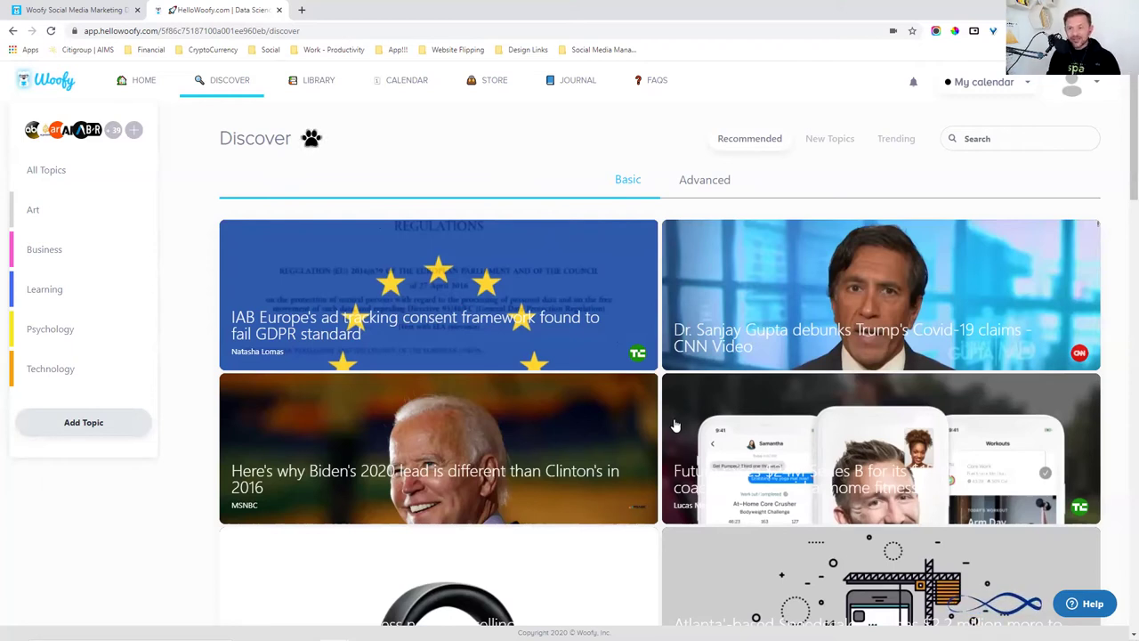
# Try Discover's Advanced, Basic, New Topics and Trending views, then go via Library to the Calendar
pyautogui.click(703, 181)
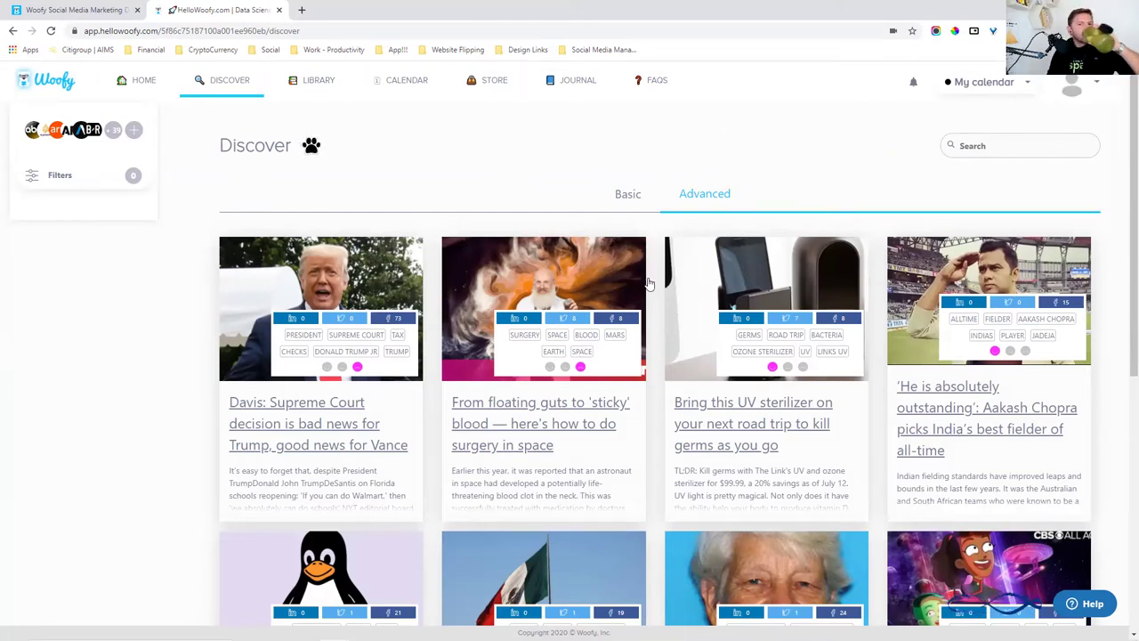
pyautogui.click(626, 195)
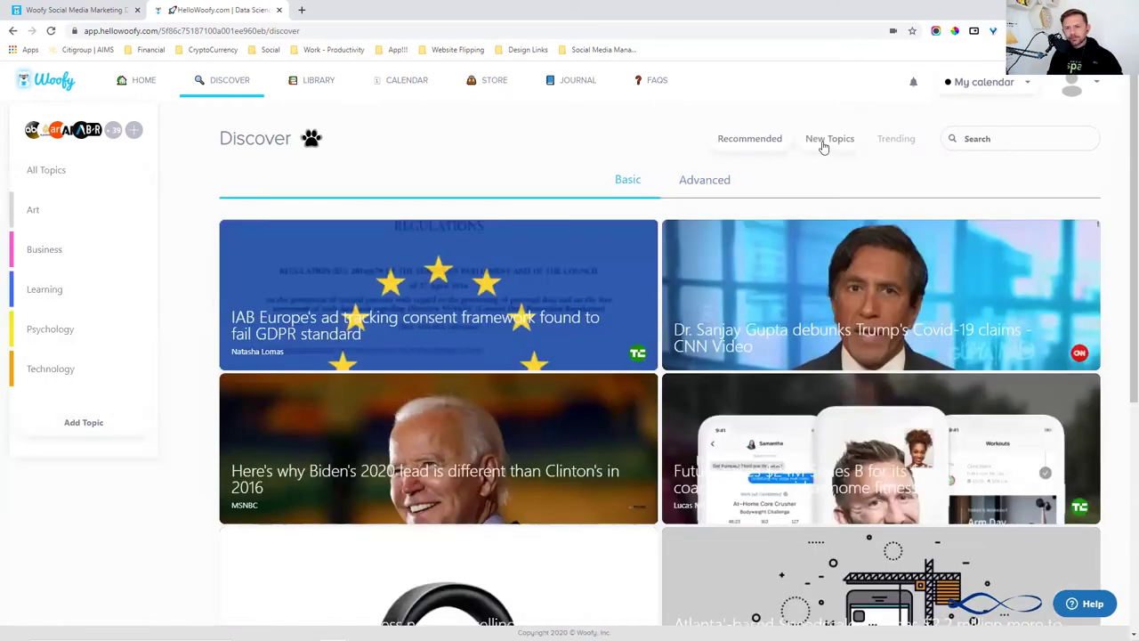
pyautogui.click(822, 142)
pyautogui.click(907, 143)
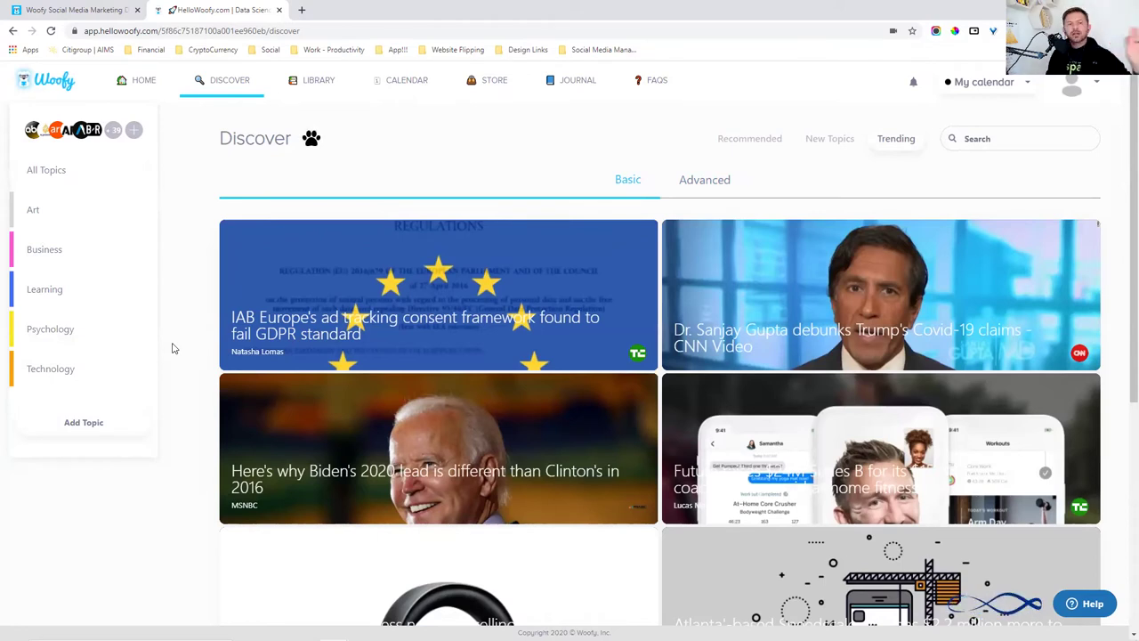
pyautogui.click(313, 85)
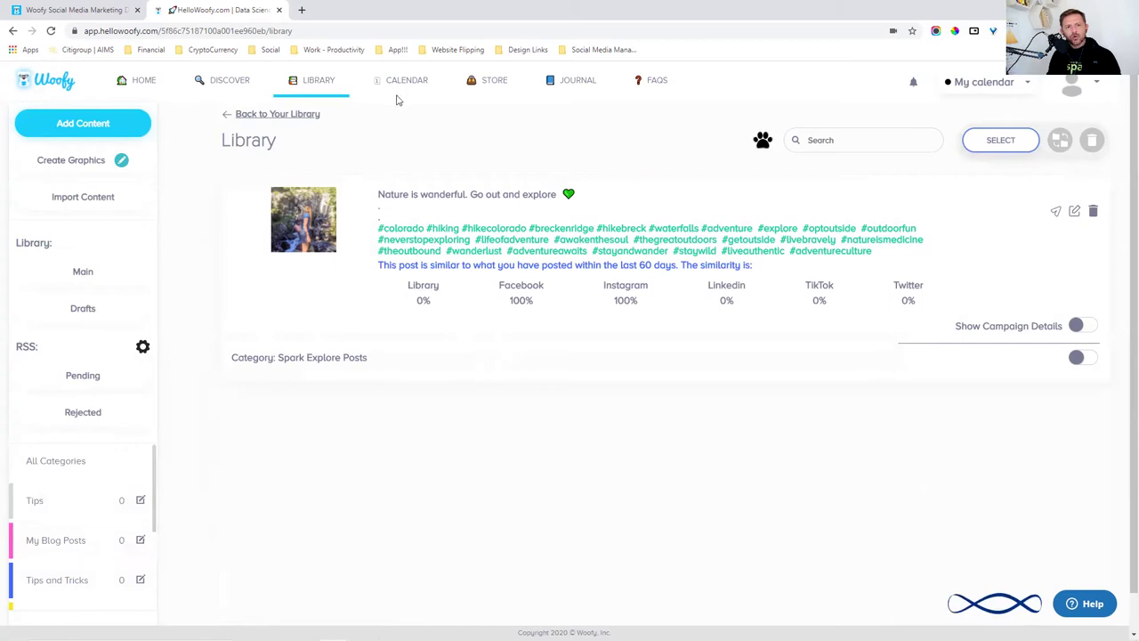
pyautogui.click(422, 83)
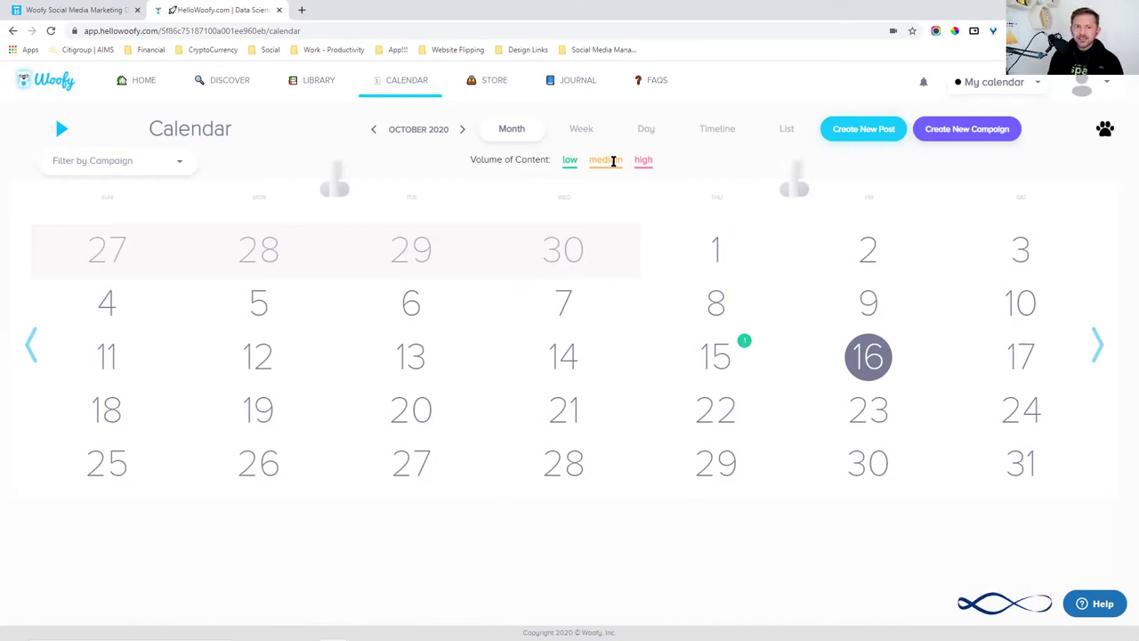
# Cycle the calendar through Day, Timeline and List views, then back to October 2020 Month view
pyautogui.click(657, 132)
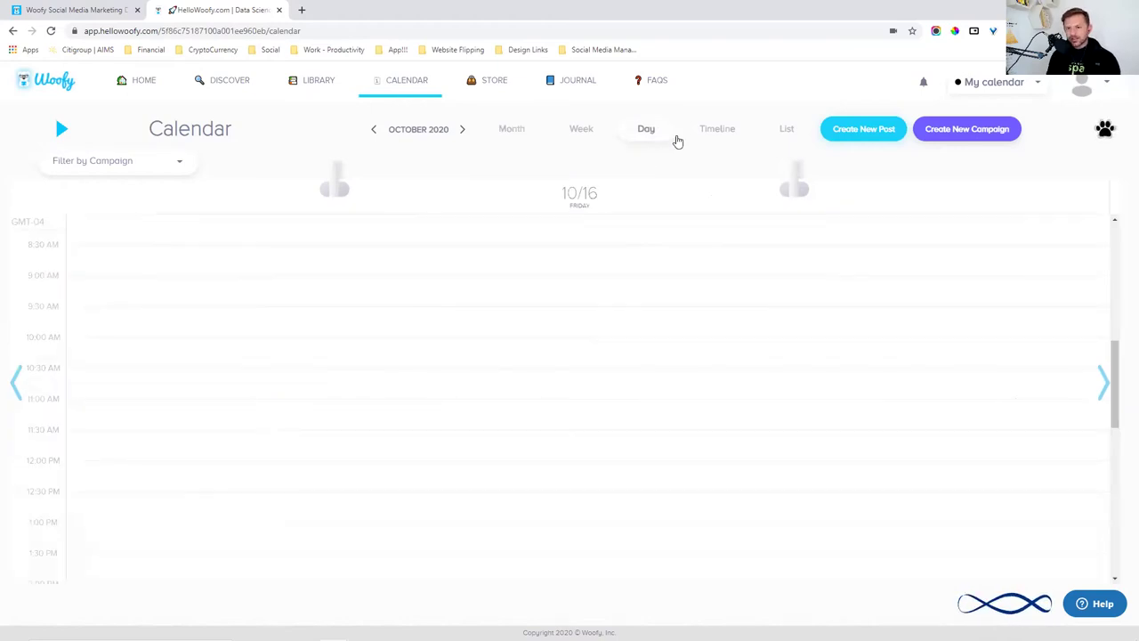
pyautogui.click(713, 134)
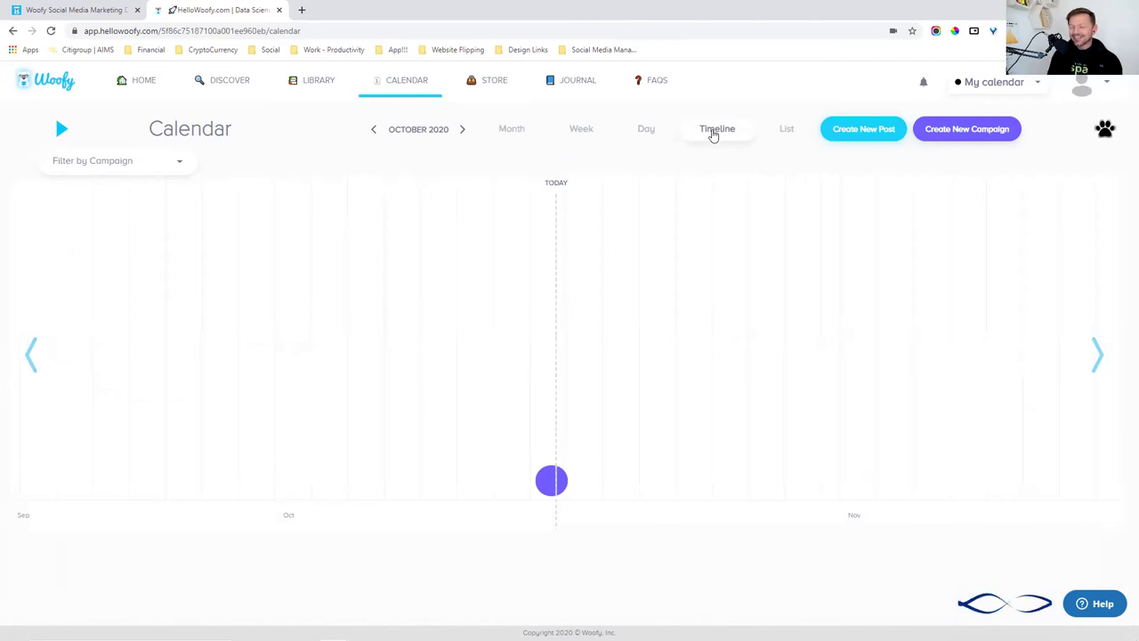
pyautogui.click(788, 130)
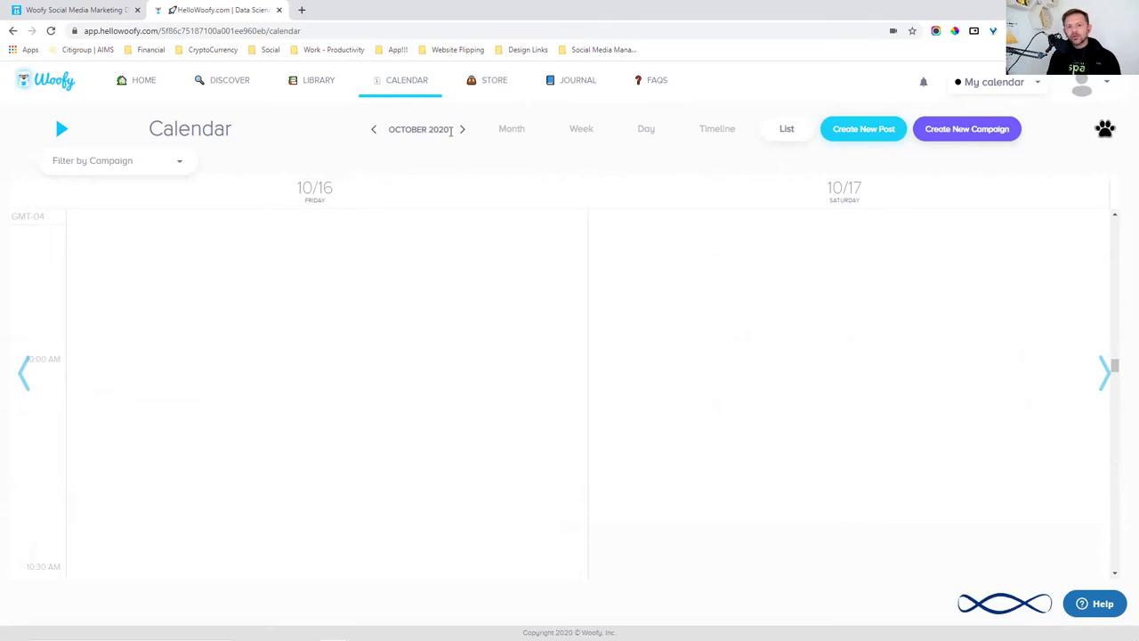
pyautogui.click(510, 129)
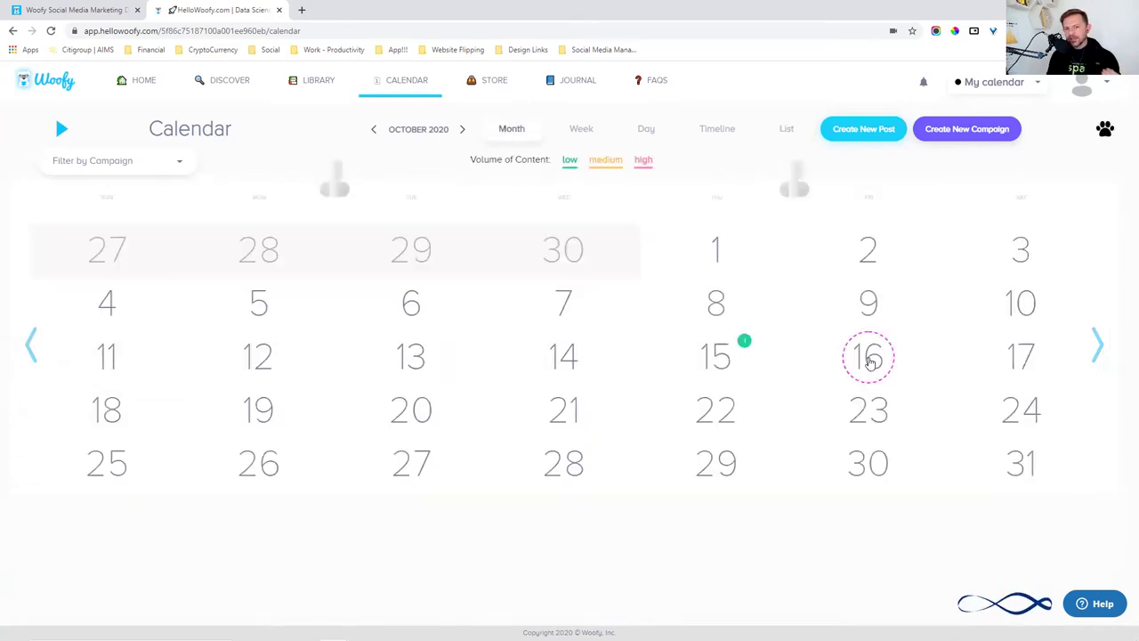
pyautogui.moveTo(441, 165); pyautogui.dragTo(658, 165)
pyautogui.click(674, 164)
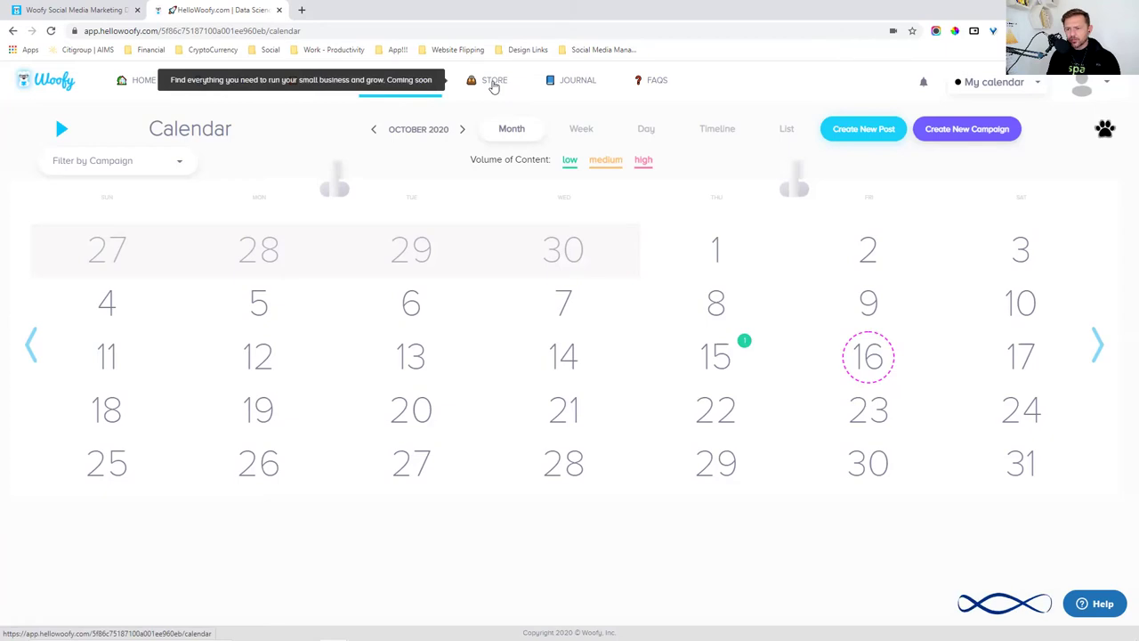
# Start a new Journal blog post titled 'Create a website'
pyautogui.click(579, 84)
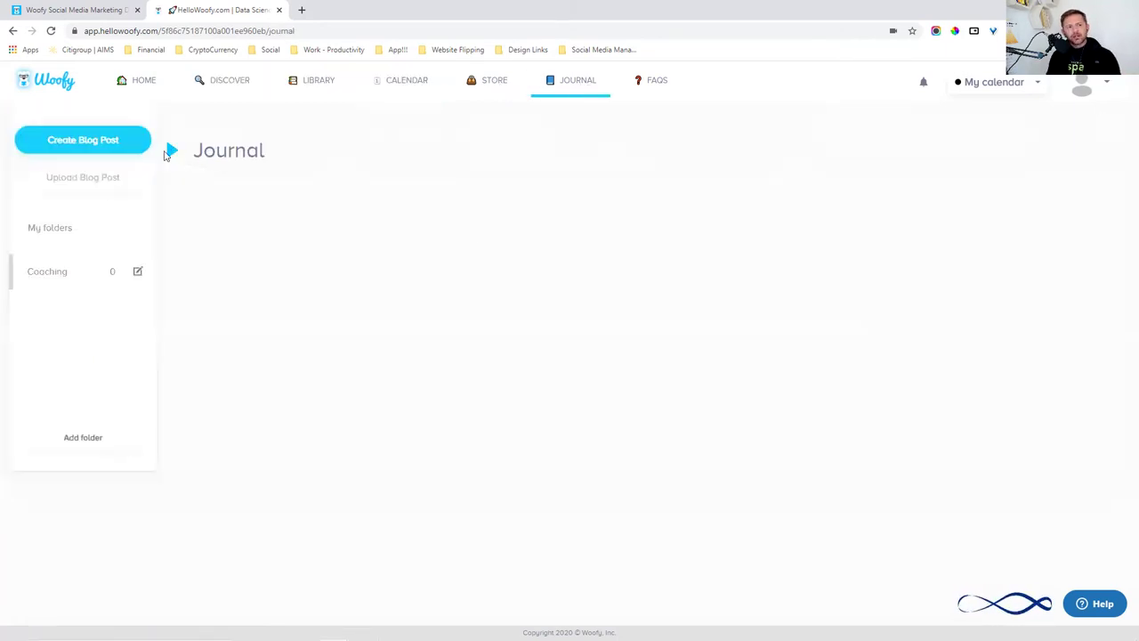
pyautogui.click(119, 143)
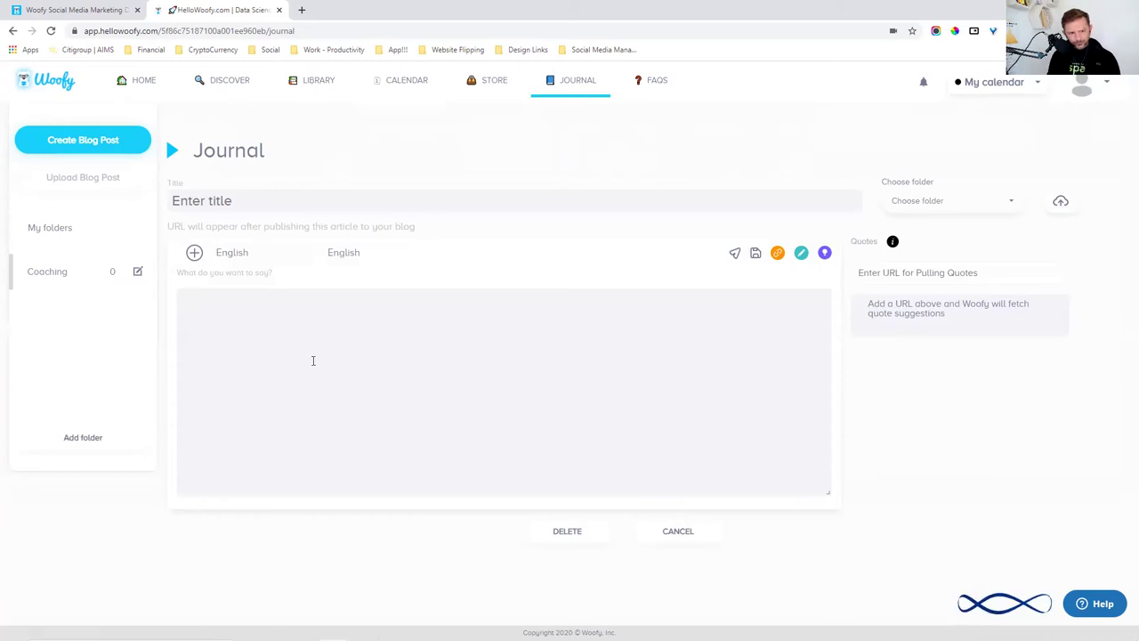
pyautogui.click(263, 201)
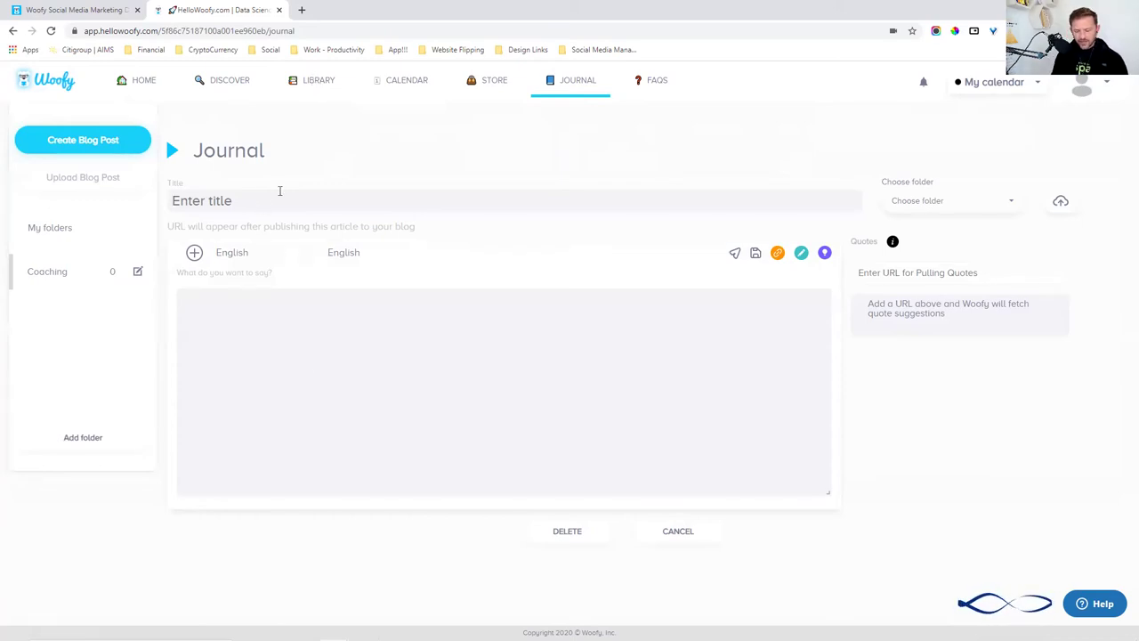
pyautogui.write('Create')
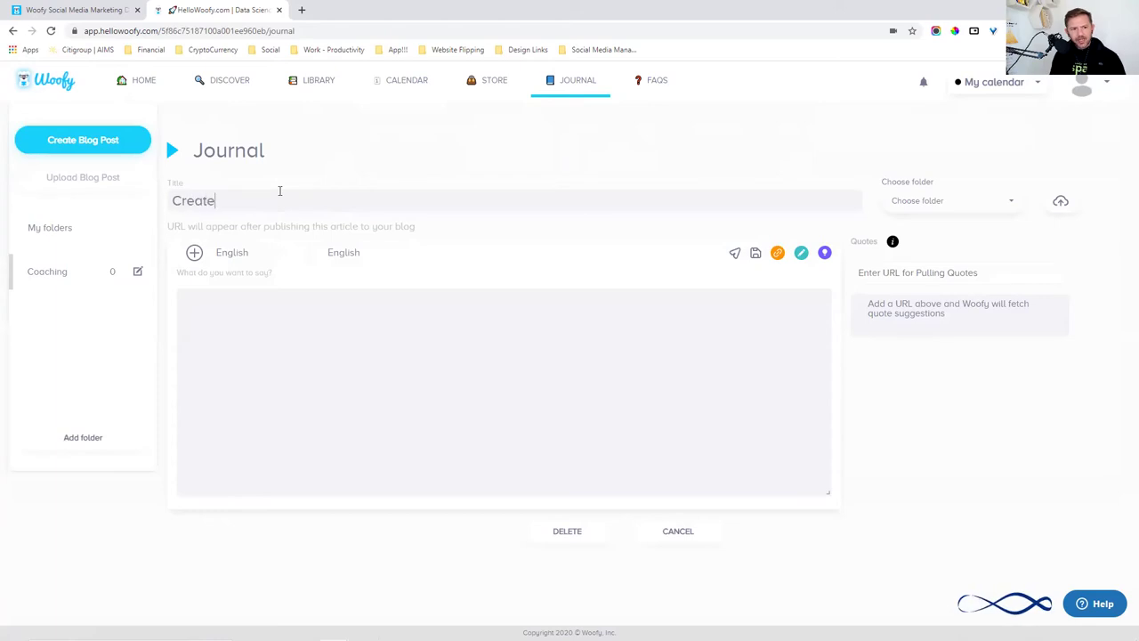
pyautogui.write(' a website')
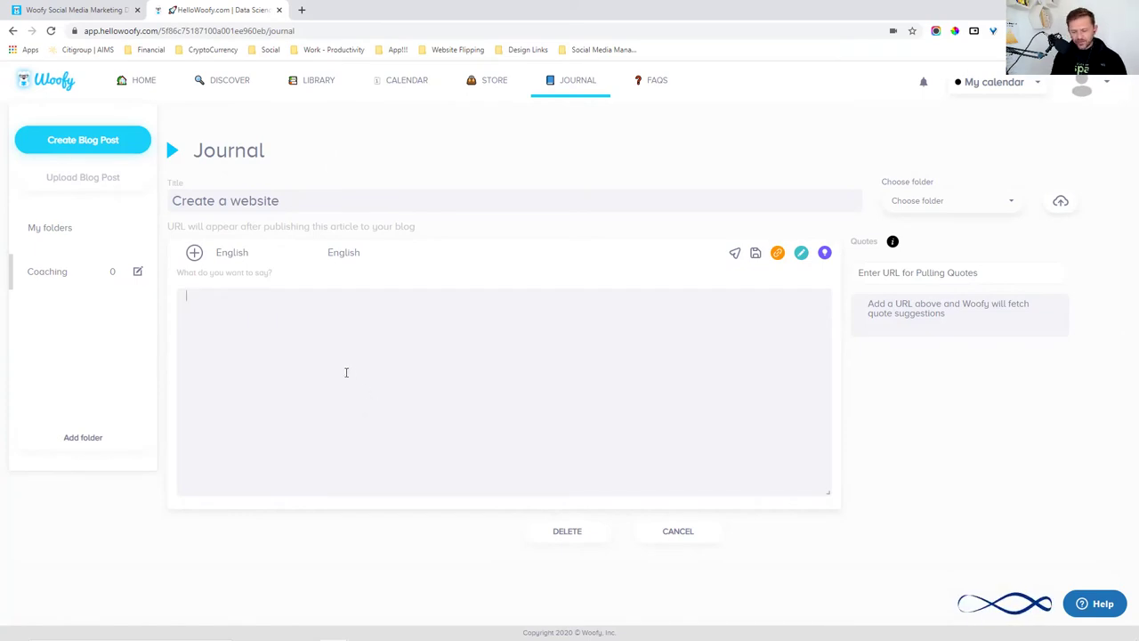
# Write the first body line 'How do I know how to create a WEBSITE for my clients?'
pyautogui.write('How do I know how')
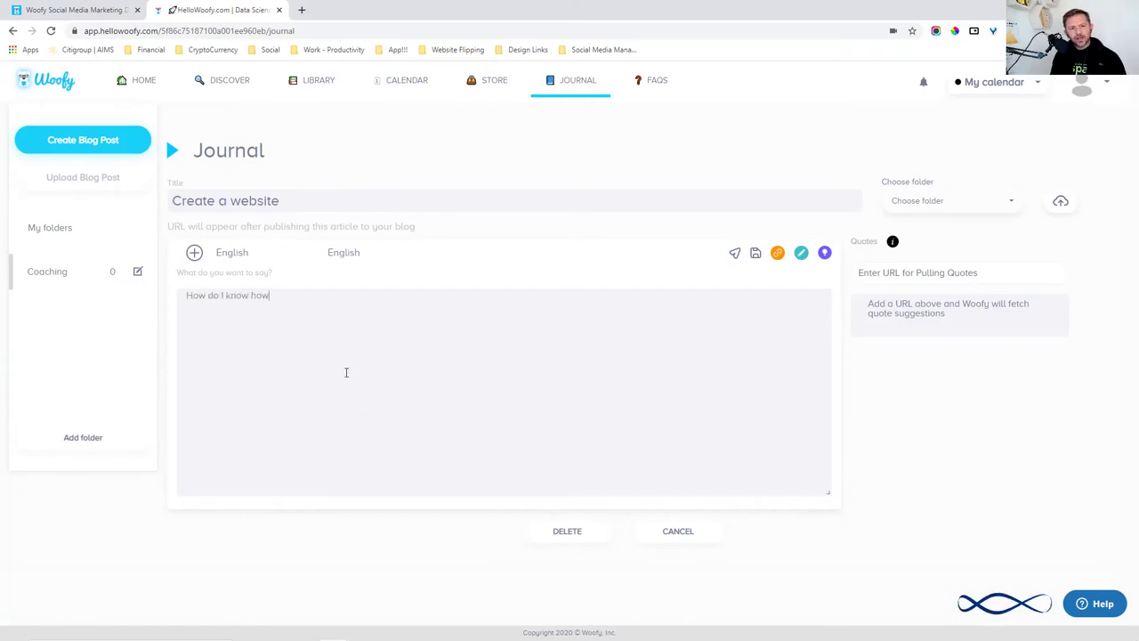
pyautogui.write(' to create a')
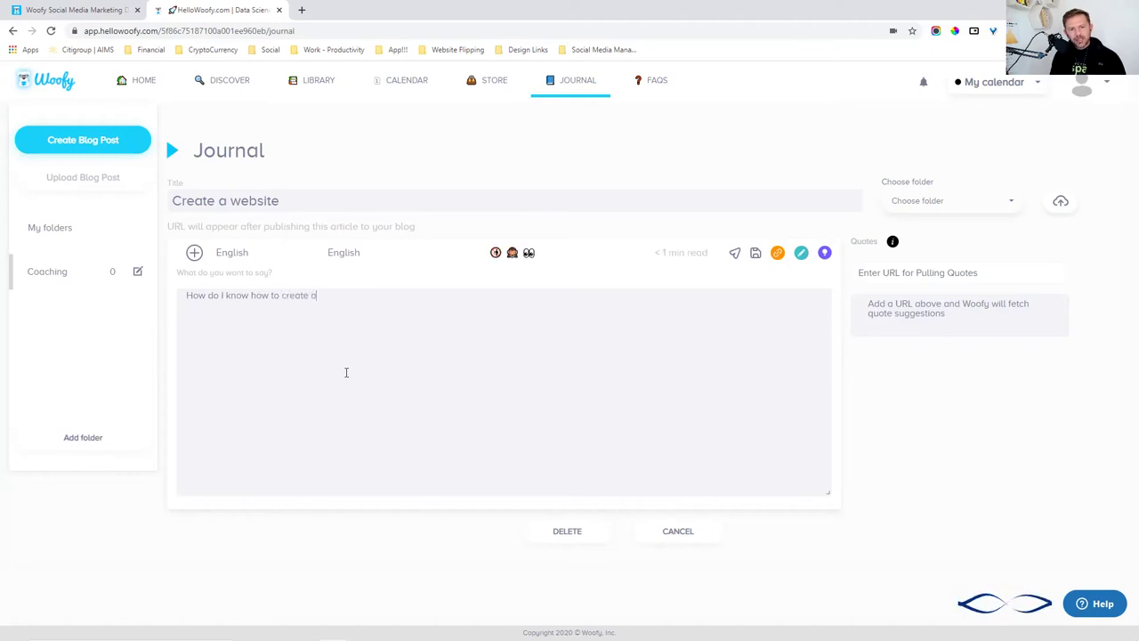
pyautogui.write(' website')
pyautogui.press('BackSpace')
pyautogui.press('BackSpace')
pyautogui.press('BackSpace')
pyautogui.press('BackSpace')
pyautogui.press('BackSpace')
pyautogui.press('BackSpace')
pyautogui.press('BackSpace')
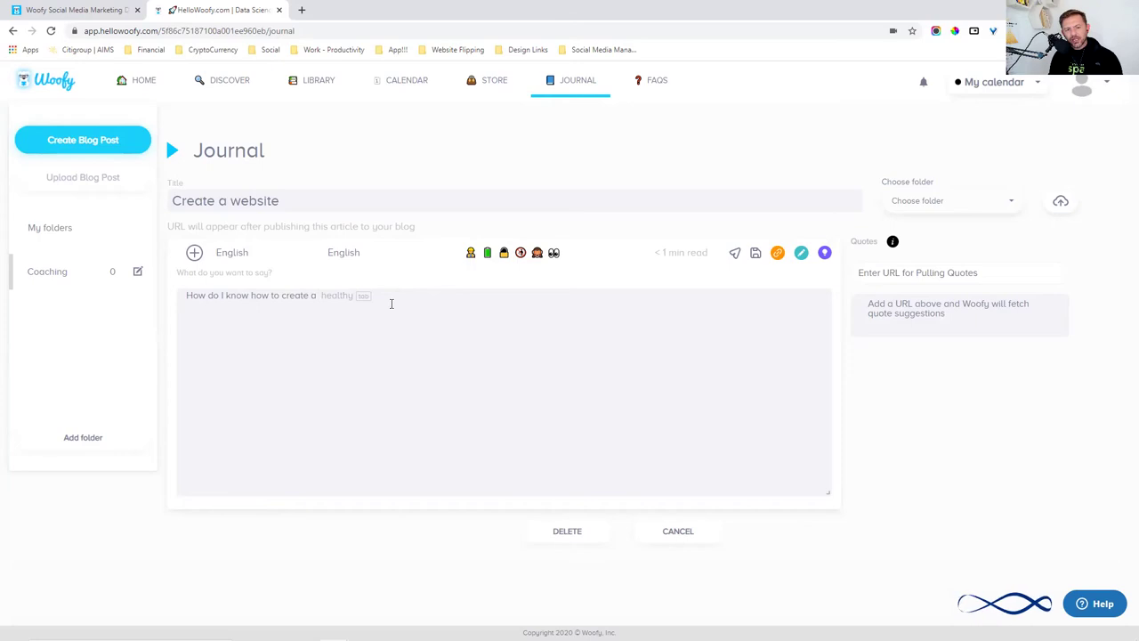
pyautogui.press('Tab')
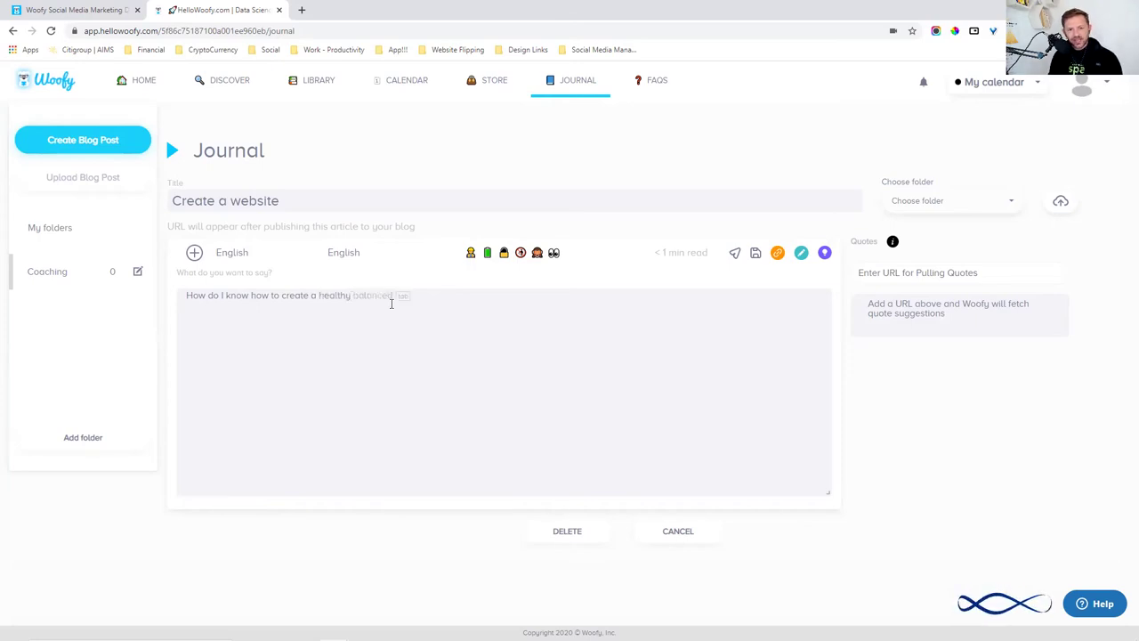
pyautogui.press('Tab')
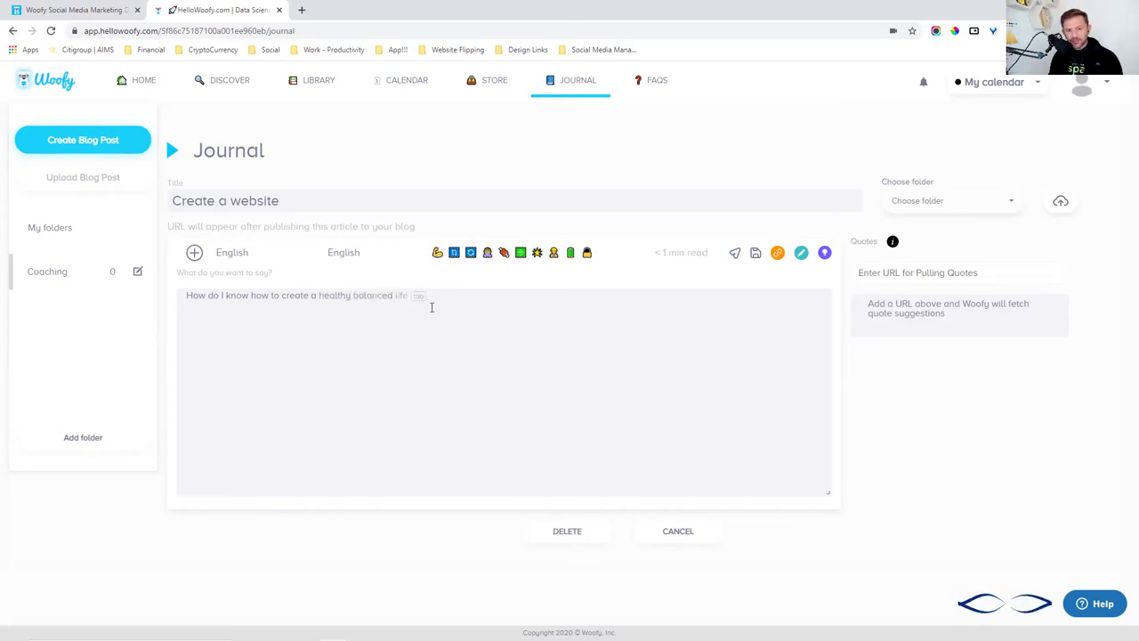
pyautogui.press('Tab')
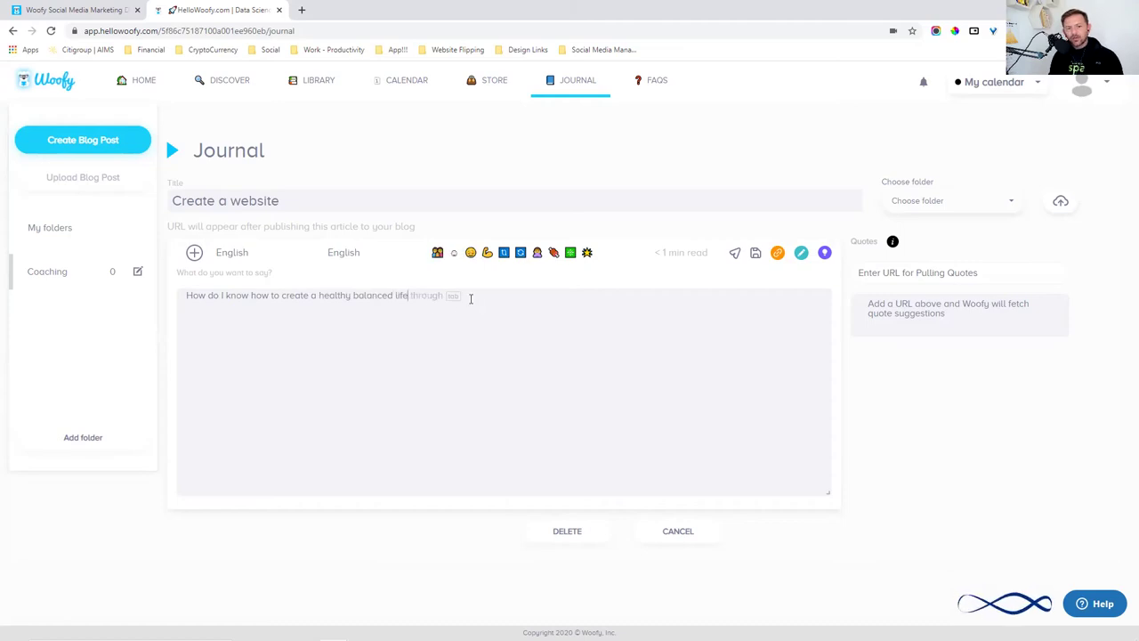
pyautogui.moveTo(408, 296); pyautogui.dragTo(318, 297)
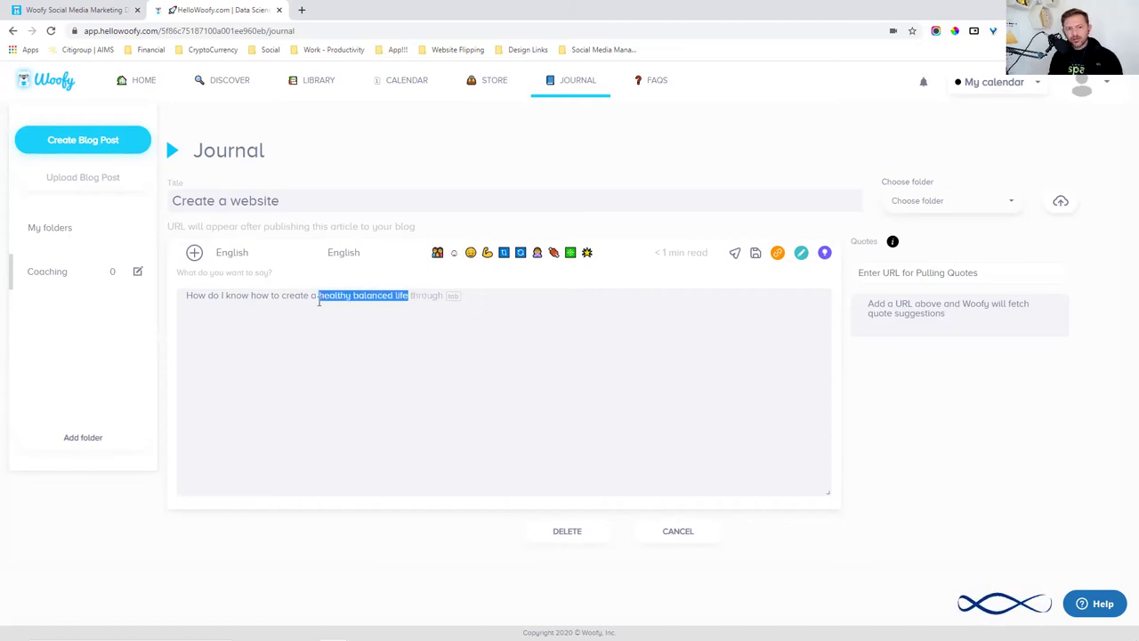
pyautogui.write('WEB')
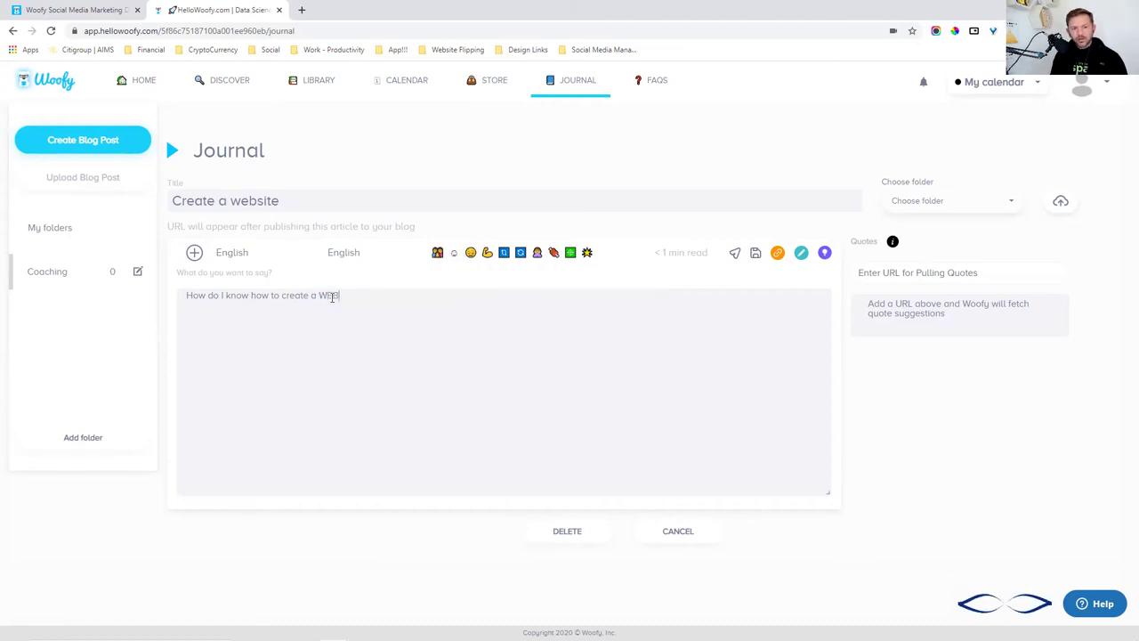
pyautogui.write('SITE for')
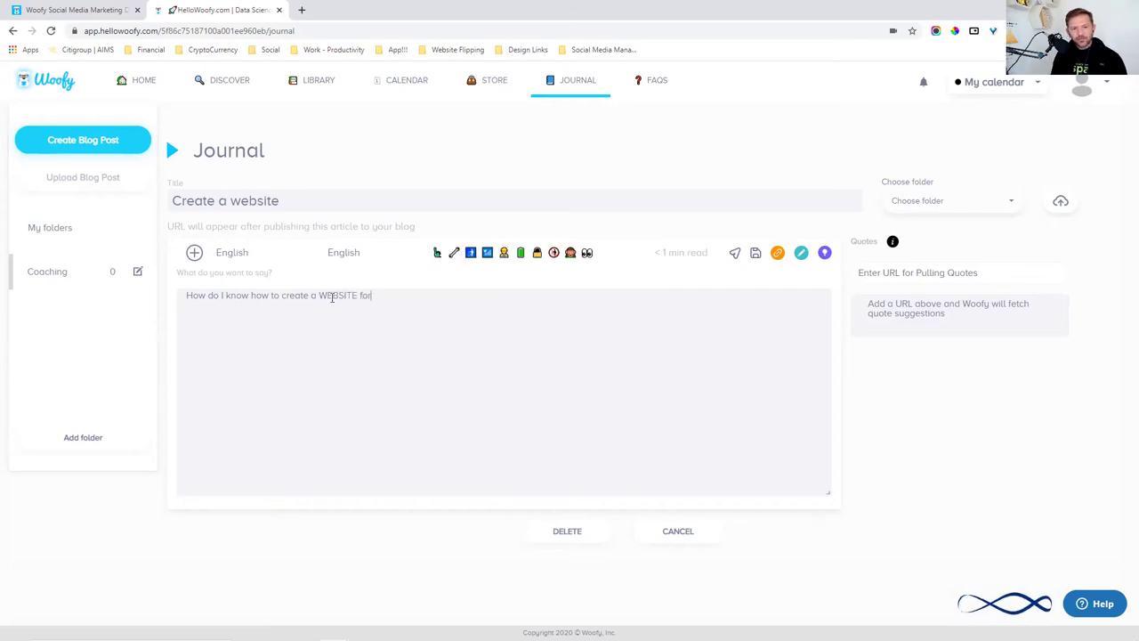
pyautogui.write(' my clients.')
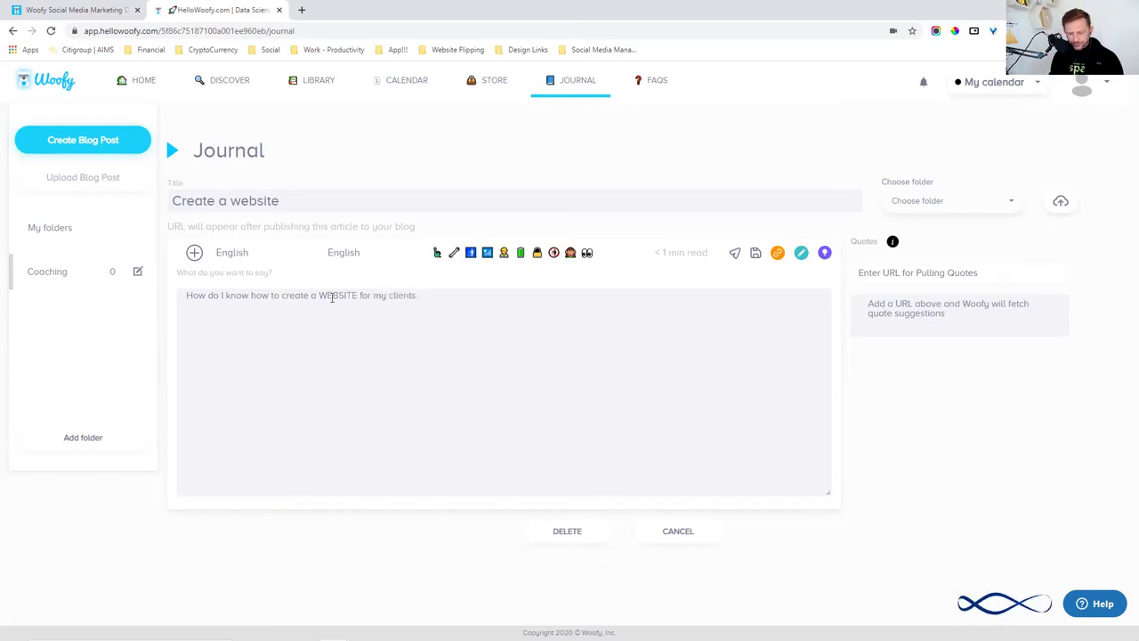
pyautogui.press('BackSpace')
pyautogui.write('?')
pyautogui.press('Return')
# Add the line 'The best way to build a profitable business online' using word suggestions
pyautogui.write('The ')
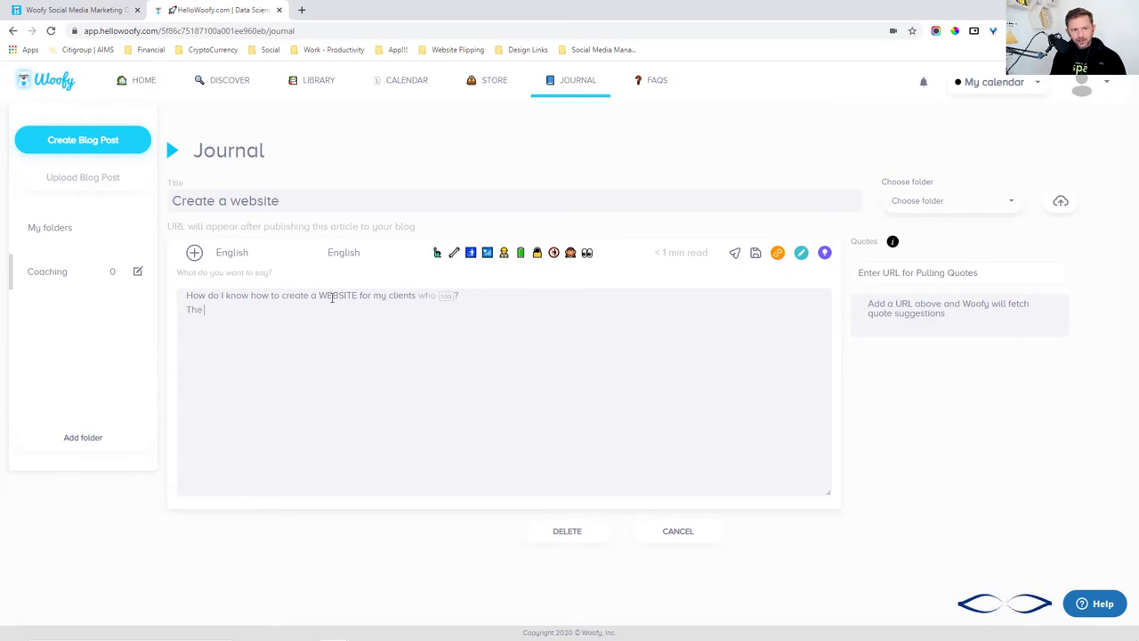
pyautogui.write('best way to build a')
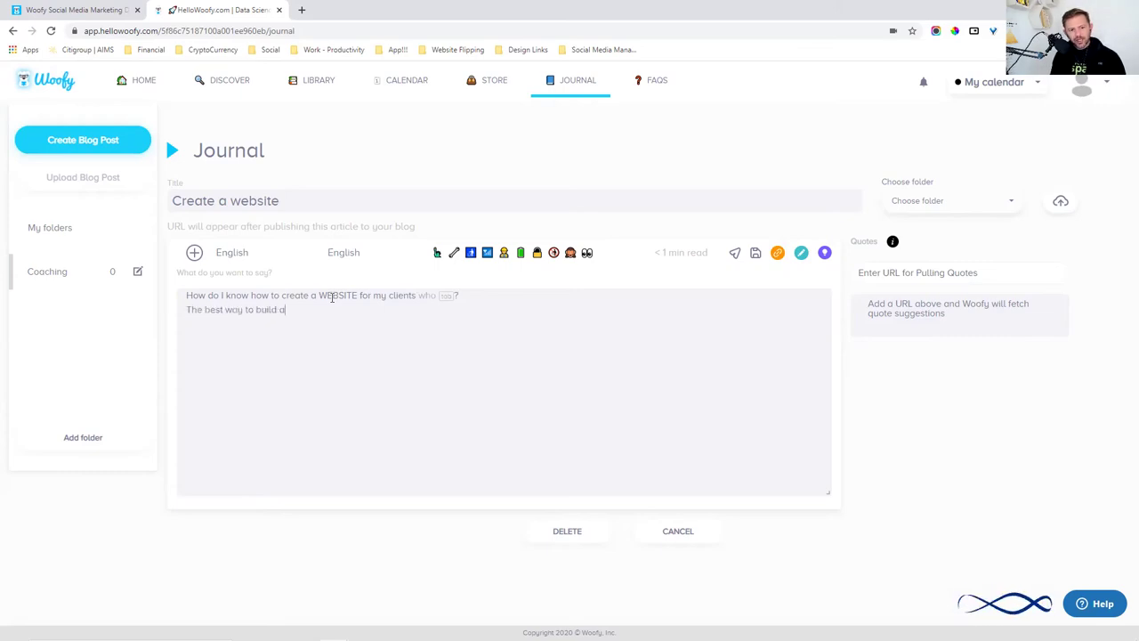
pyautogui.press('Tab')
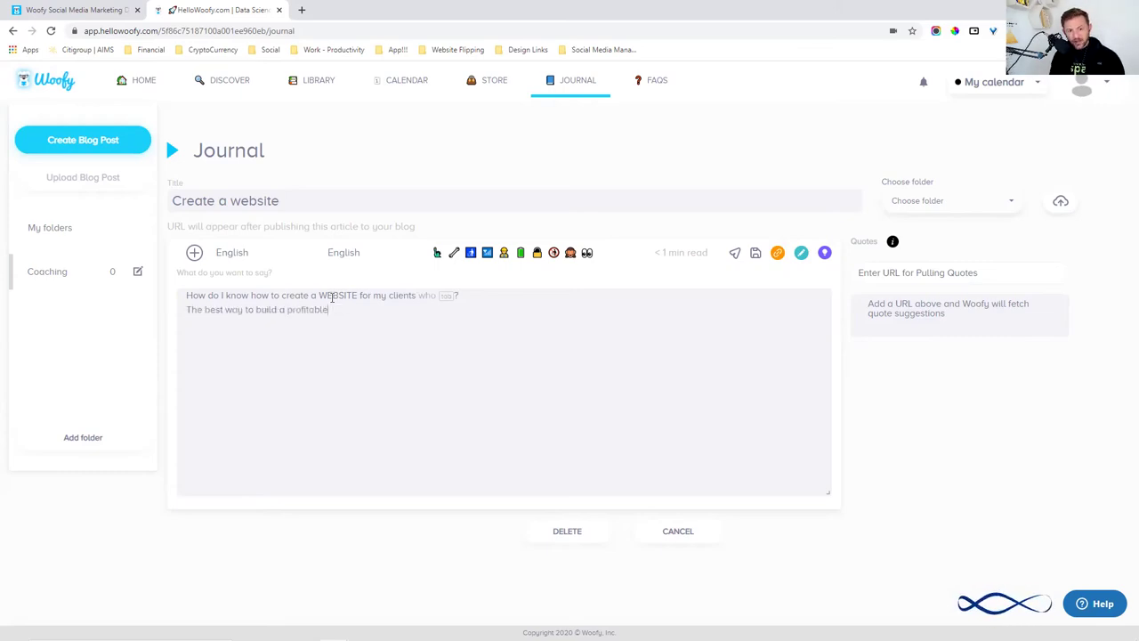
pyautogui.press('Tab')
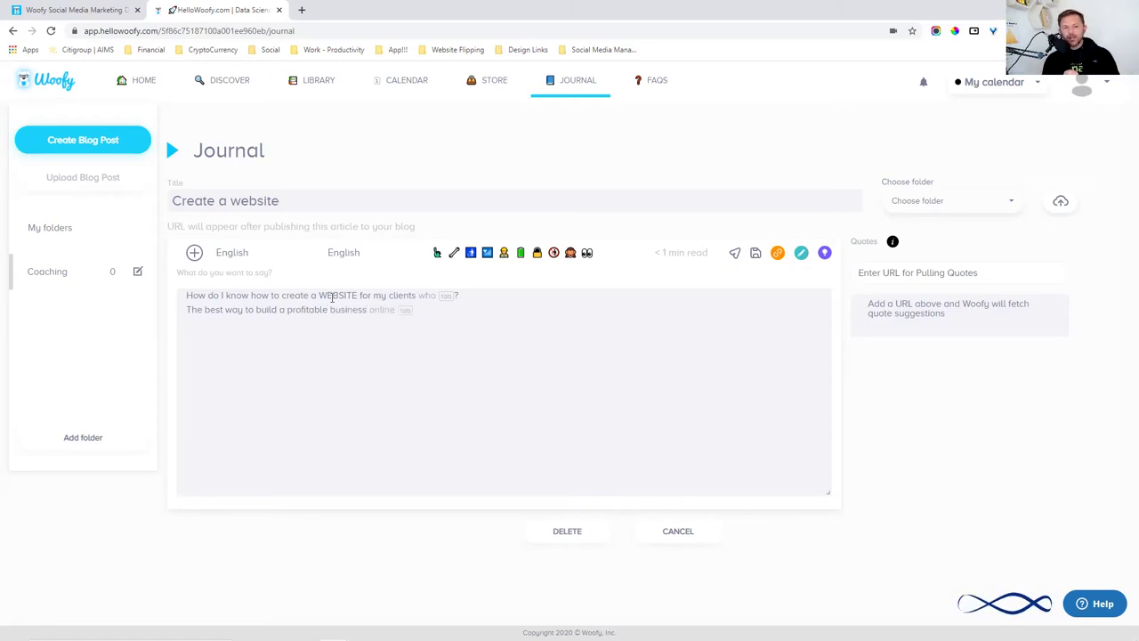
pyautogui.press('Tab')
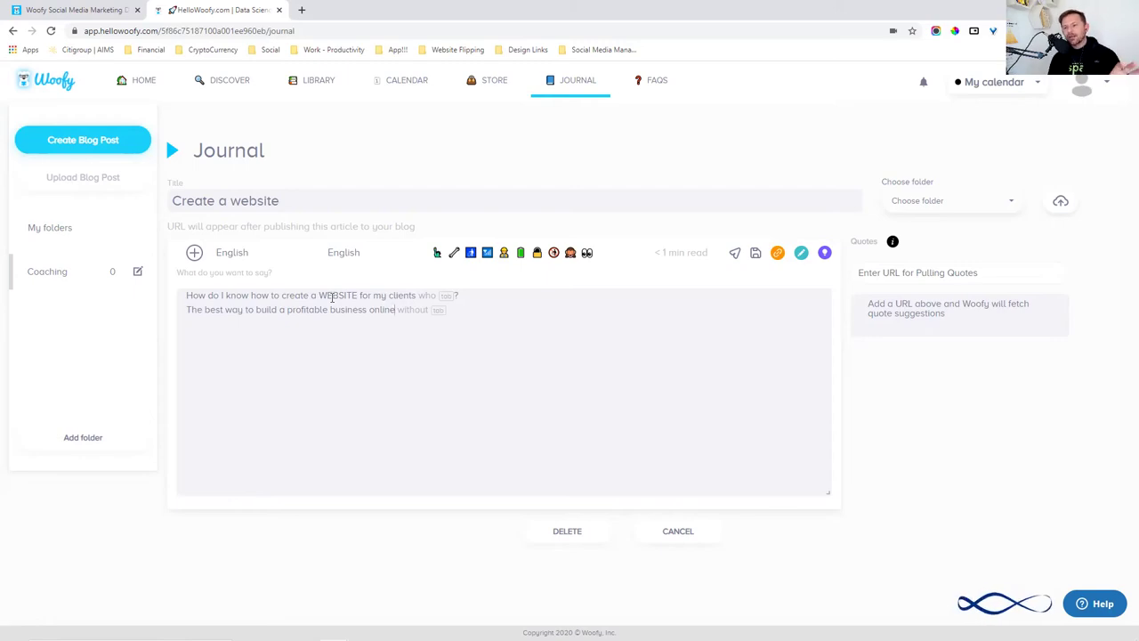
# Leave the draft via the calendar and start another new Journal blog post
pyautogui.click(407, 81)
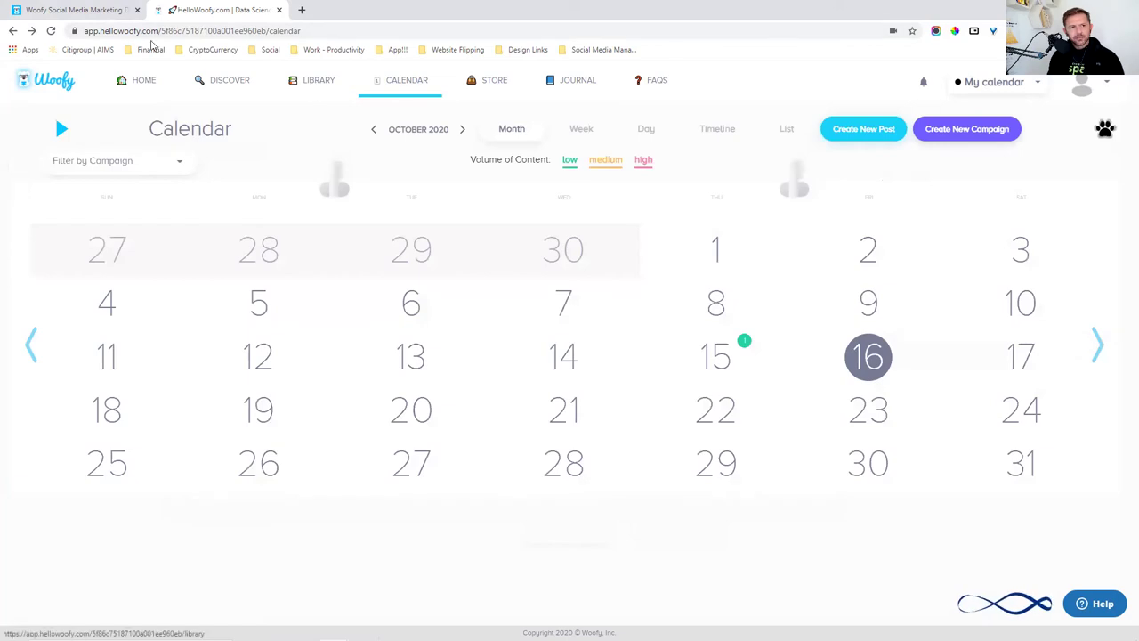
pyautogui.click(13, 30)
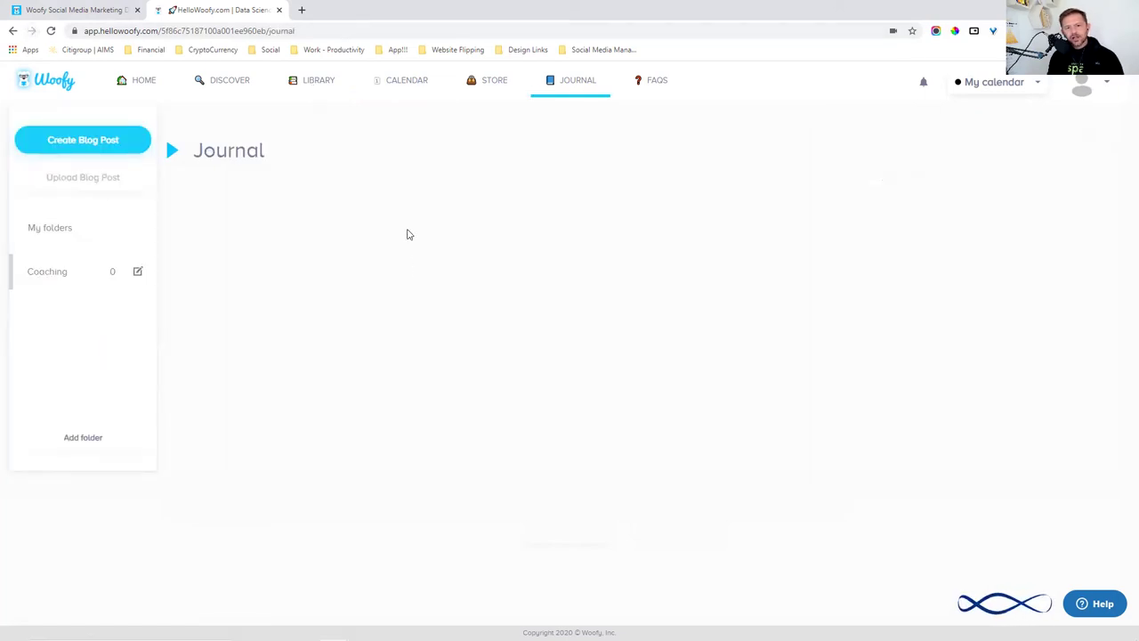
pyautogui.click(78, 153)
# Title it 'CREATE A WEBSITE' and type the heading 'HOW TO BUILD A WEBSITE FOR YOUR CLIENTS'
pyautogui.click(313, 206)
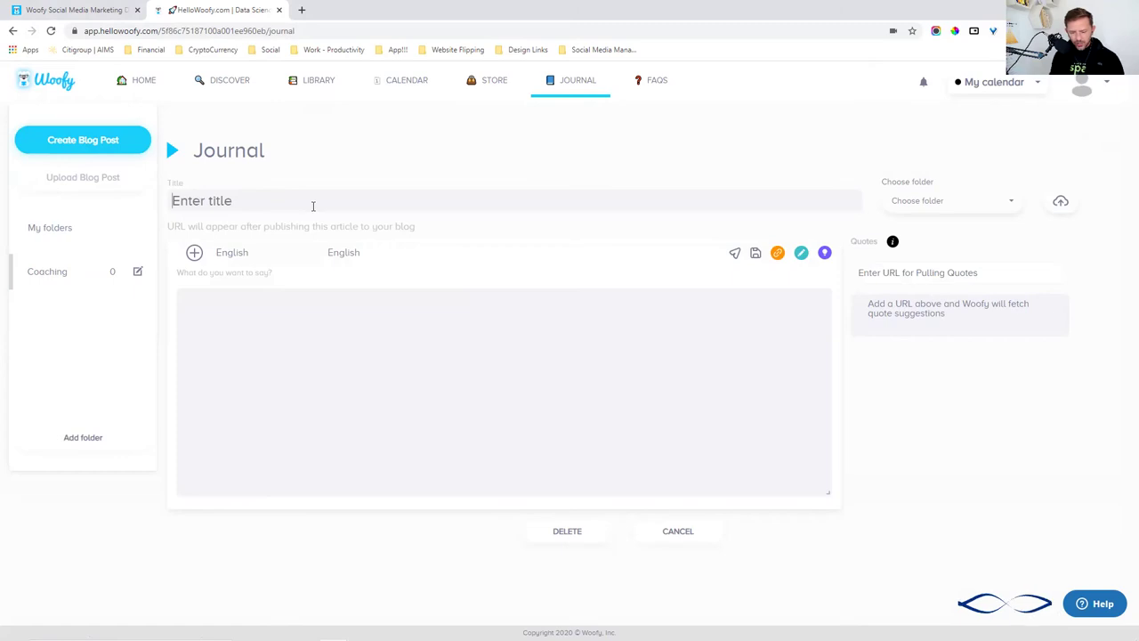
pyautogui.write('CREATE A WEBSITE')
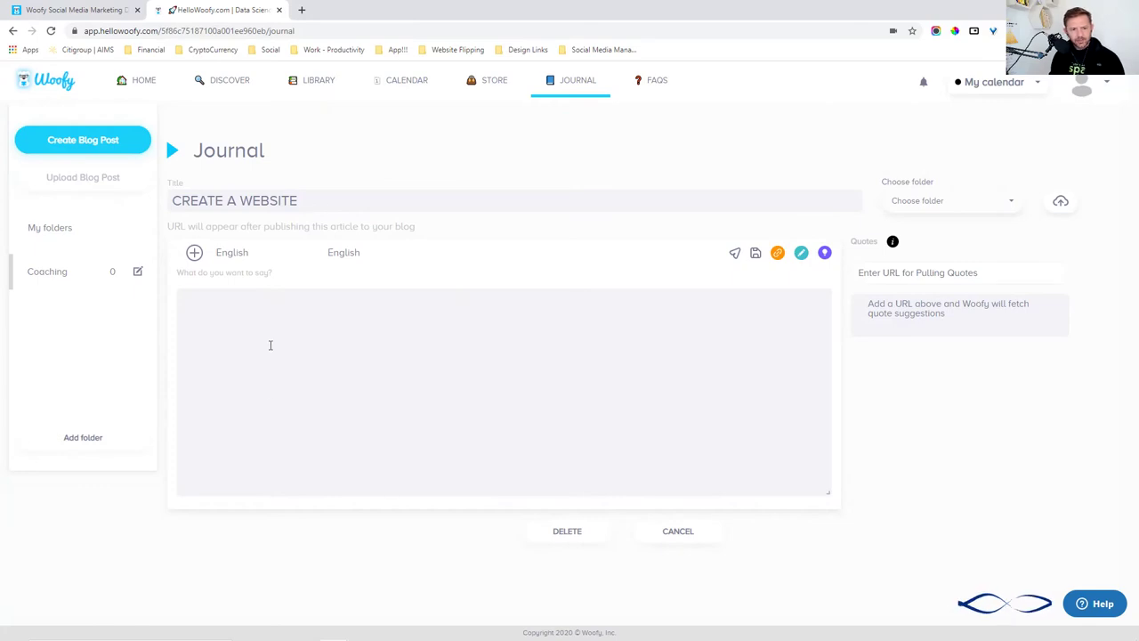
pyautogui.write('HOW TO BUILD A WE')
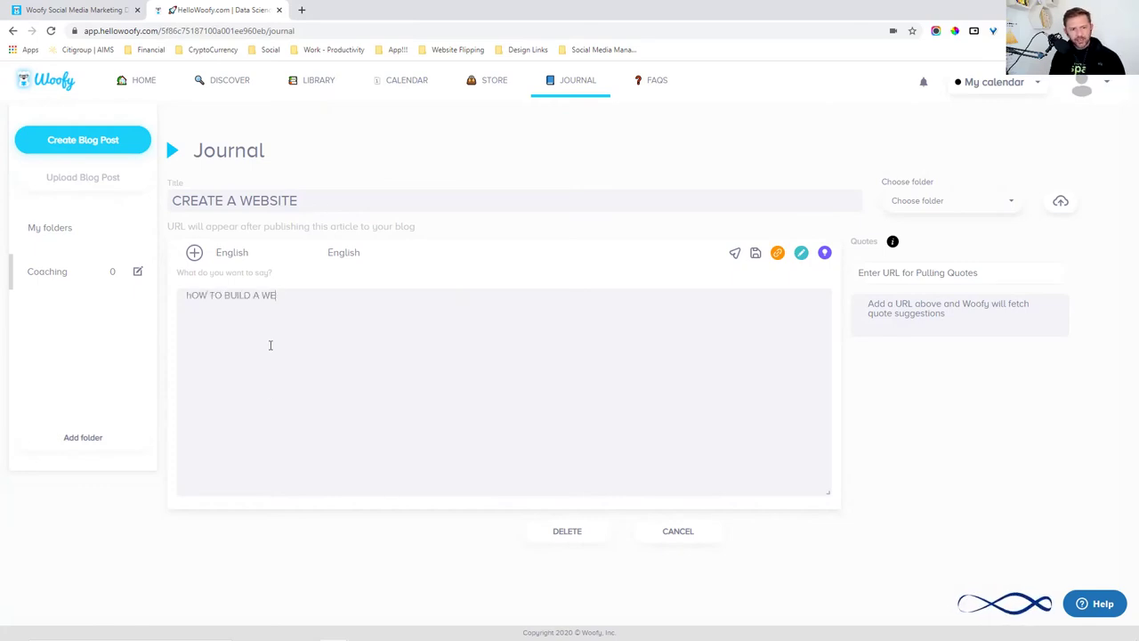
pyautogui.write('BSITE FOR YOUR ')
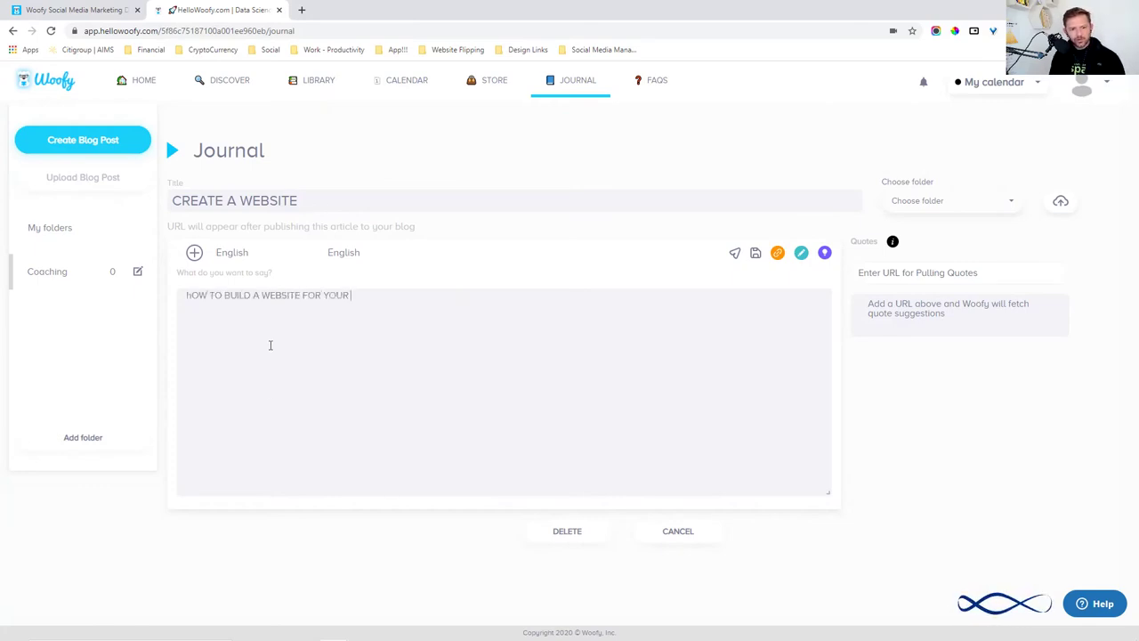
pyautogui.write('CLIENTS')
pyautogui.press('Return')
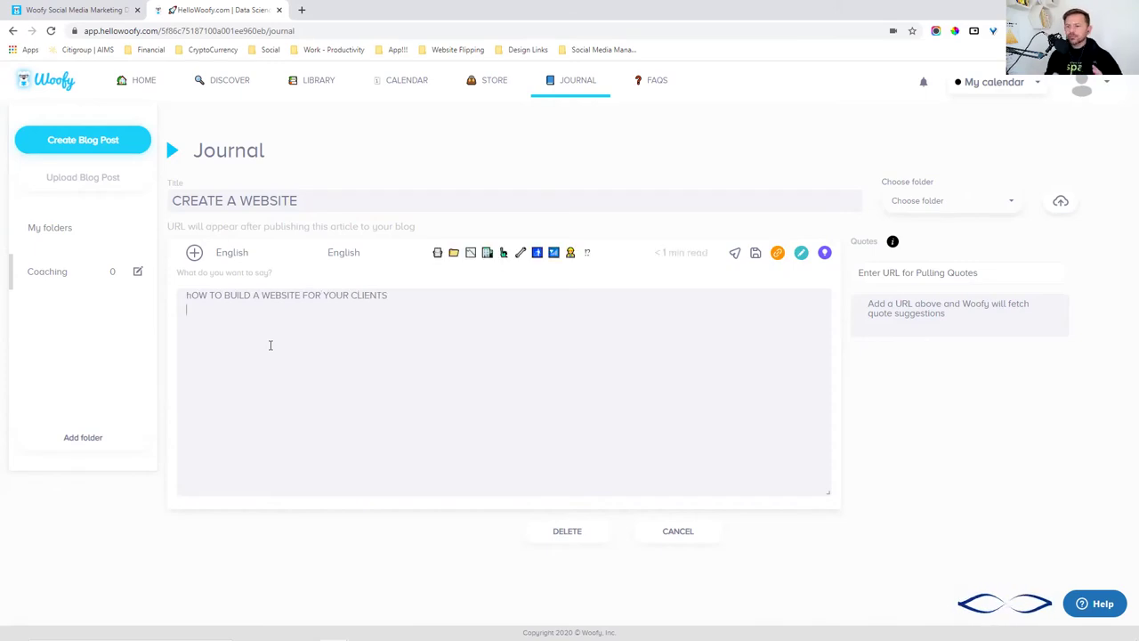
# Type 'Build a website with little code for discount', accepting the suggested word 'discount'
pyautogui.click(239, 200)
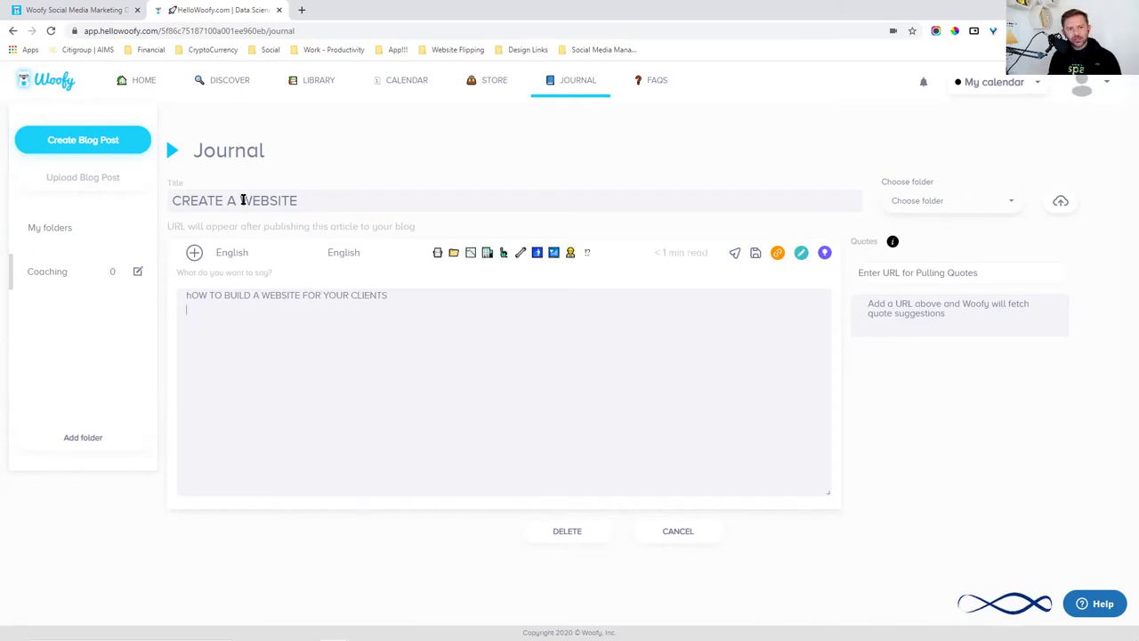
pyautogui.moveTo(321, 199); pyautogui.dragTo(178, 227)
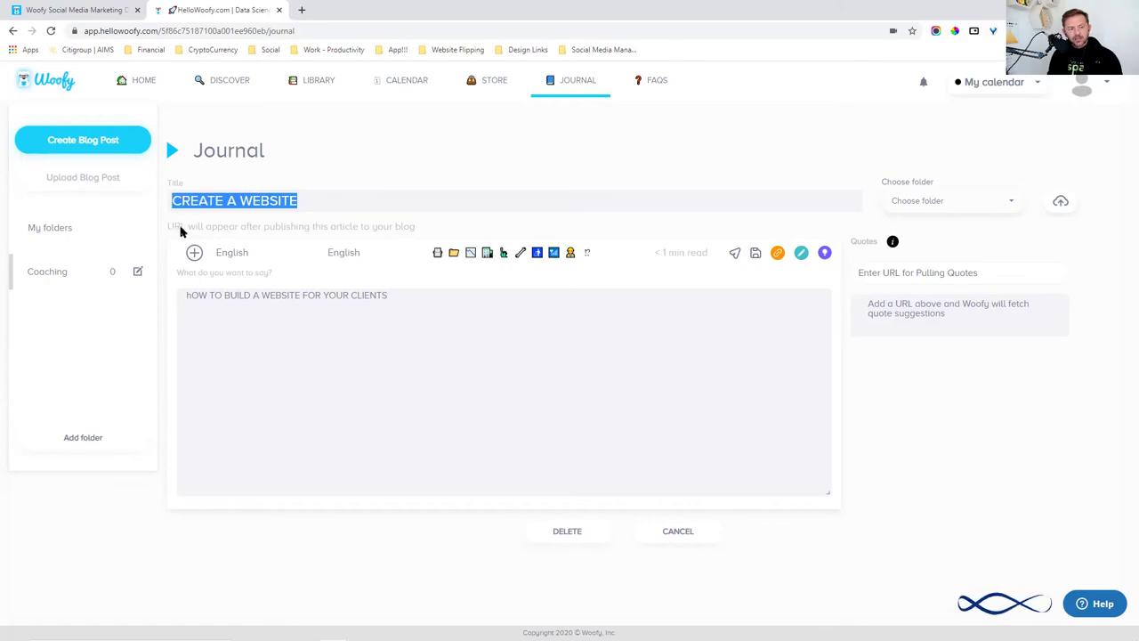
pyautogui.click(372, 313)
pyautogui.moveTo(404, 304); pyautogui.dragTo(185, 296)
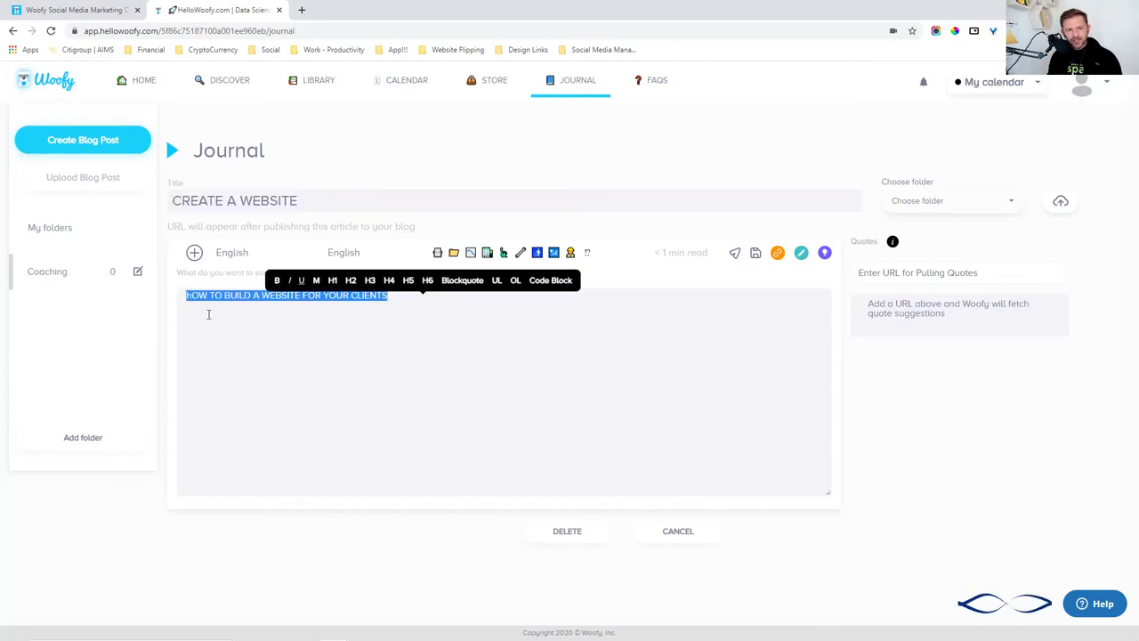
pyautogui.click(214, 316)
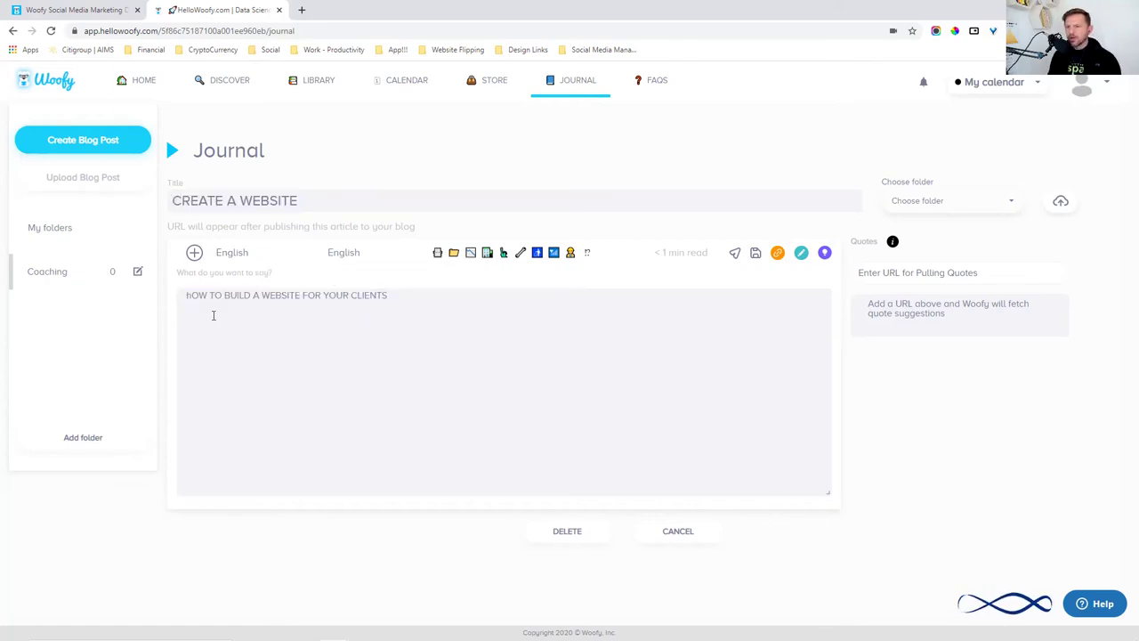
pyautogui.write('Build')
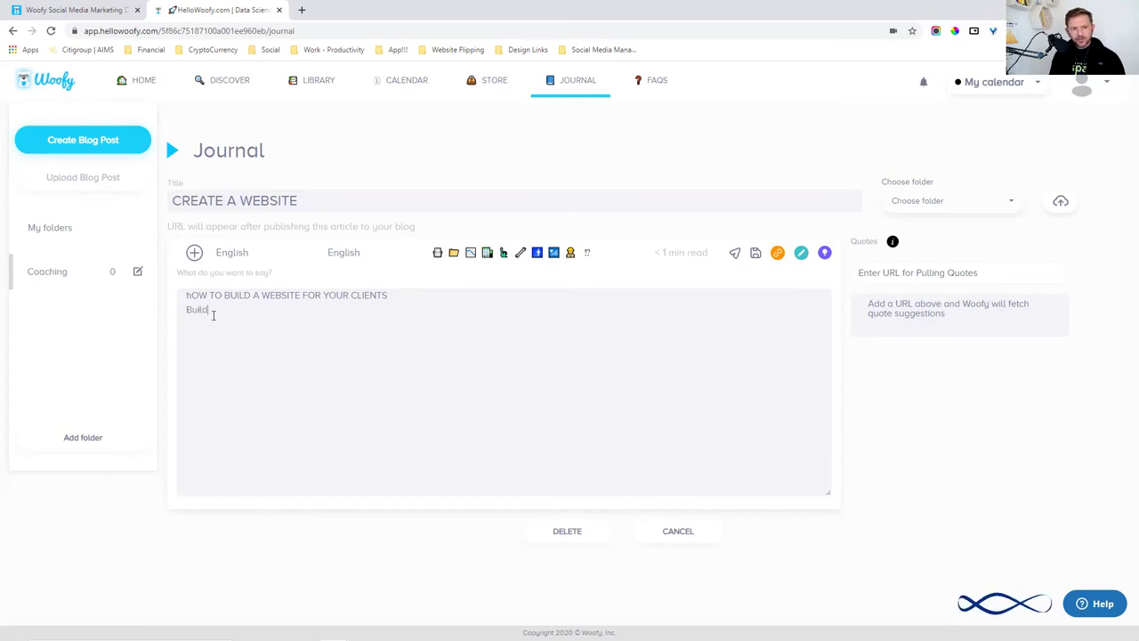
pyautogui.write(' a website with little code')
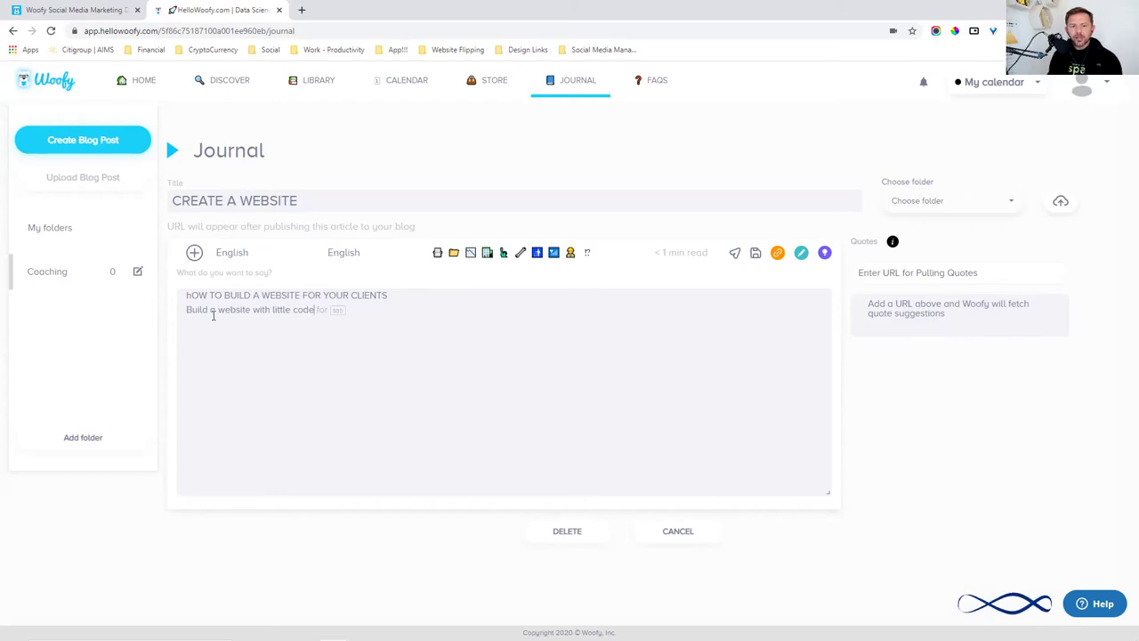
pyautogui.write(' for')
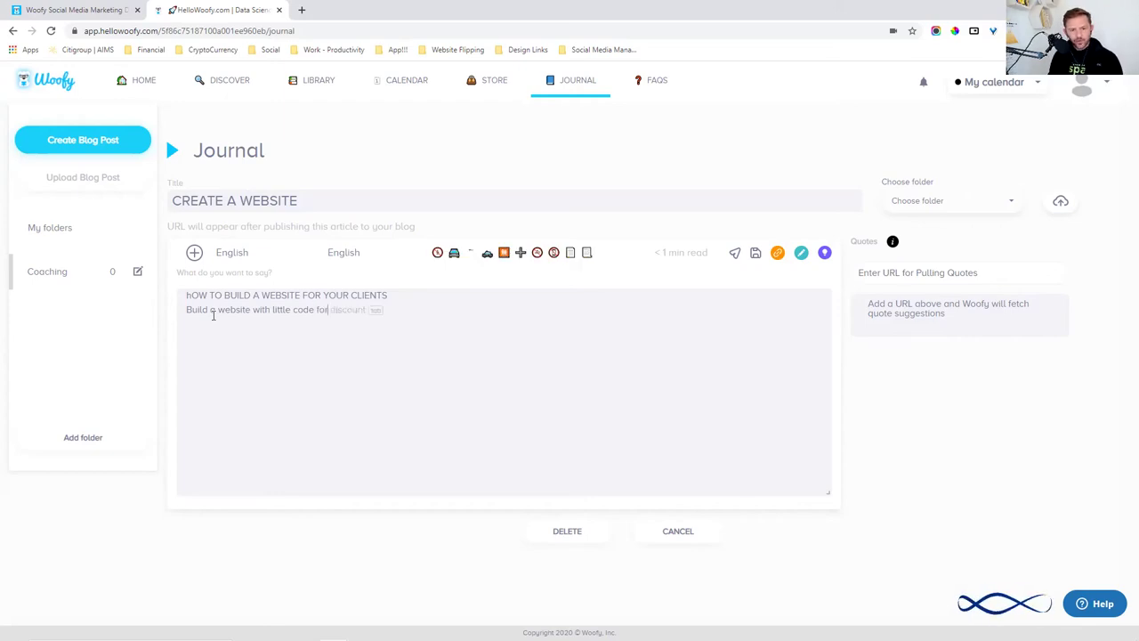
pyautogui.press('Tab')
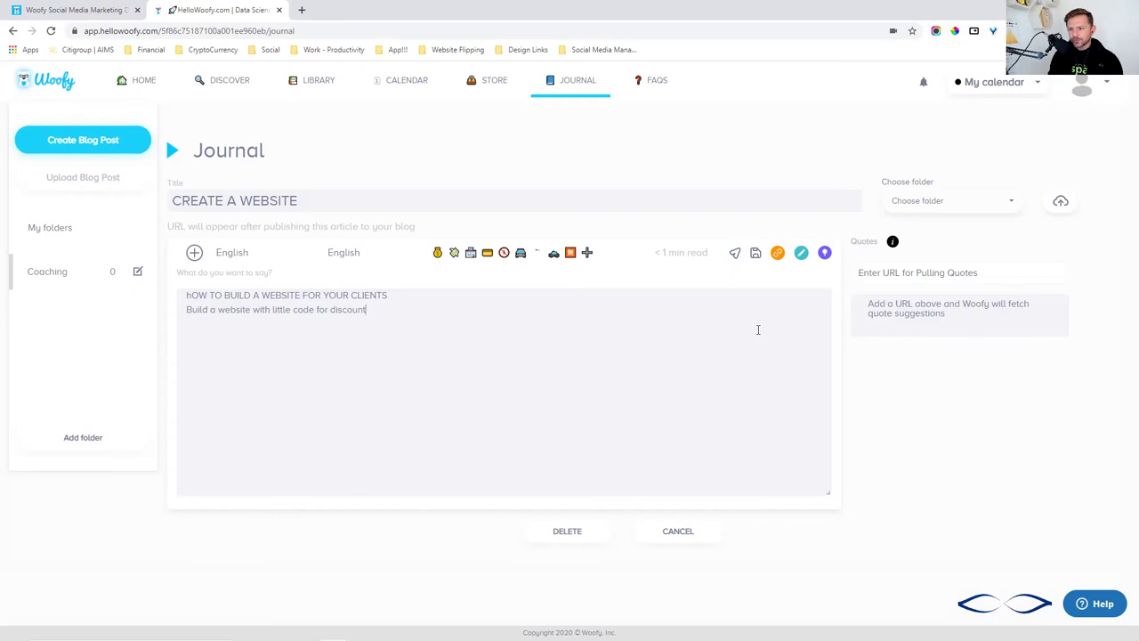
# Pull quotes from sparkmysite.com and add the testimonial to the post as its own paragraph
pyautogui.click(930, 267)
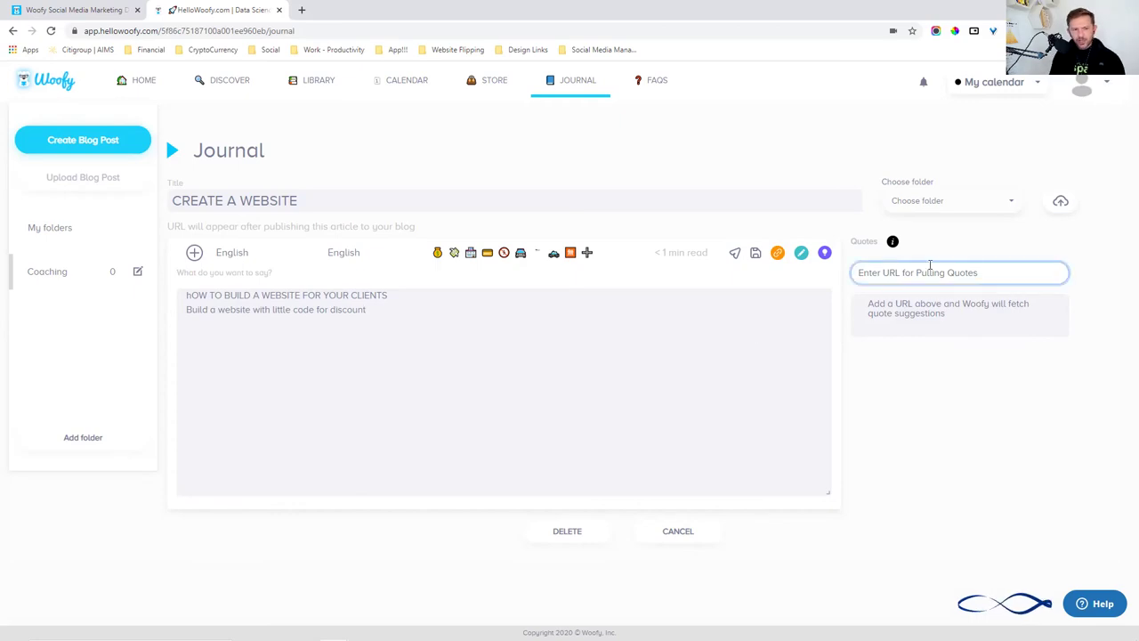
pyautogui.write('sparkmysite.com')
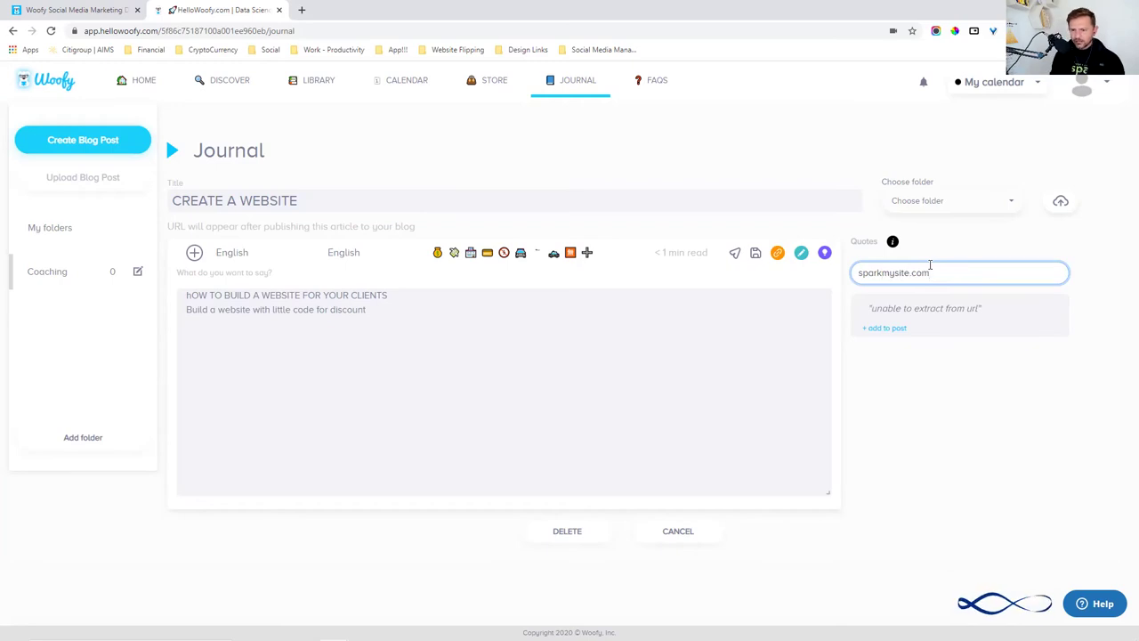
pyautogui.write('https://')
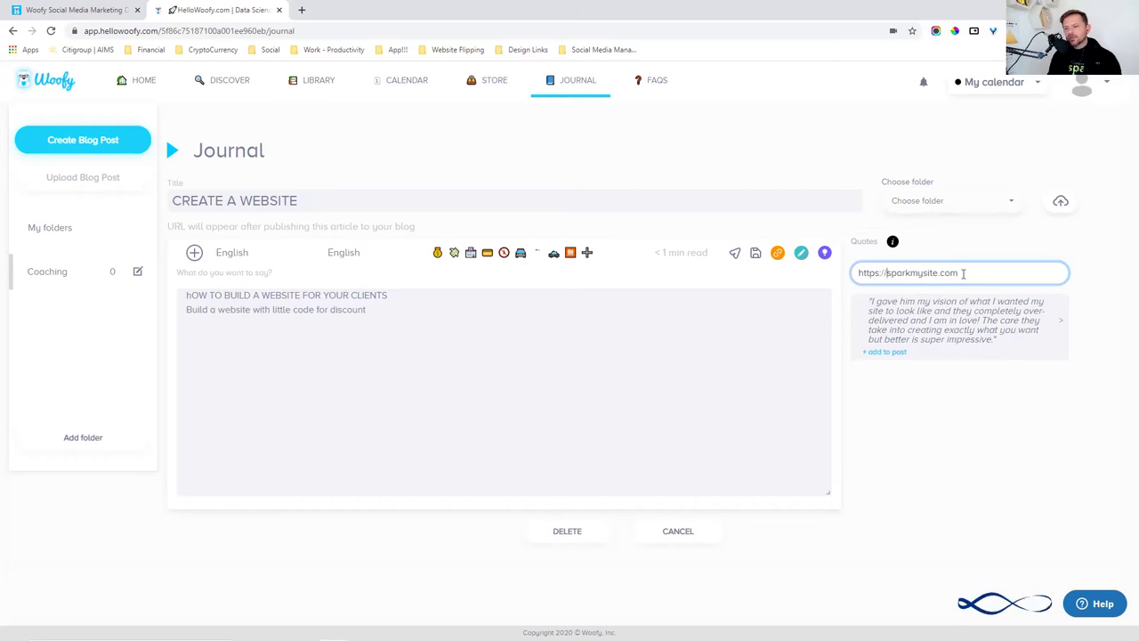
pyautogui.moveTo(959, 273); pyautogui.dragTo(881, 244)
pyautogui.moveTo(893, 246)
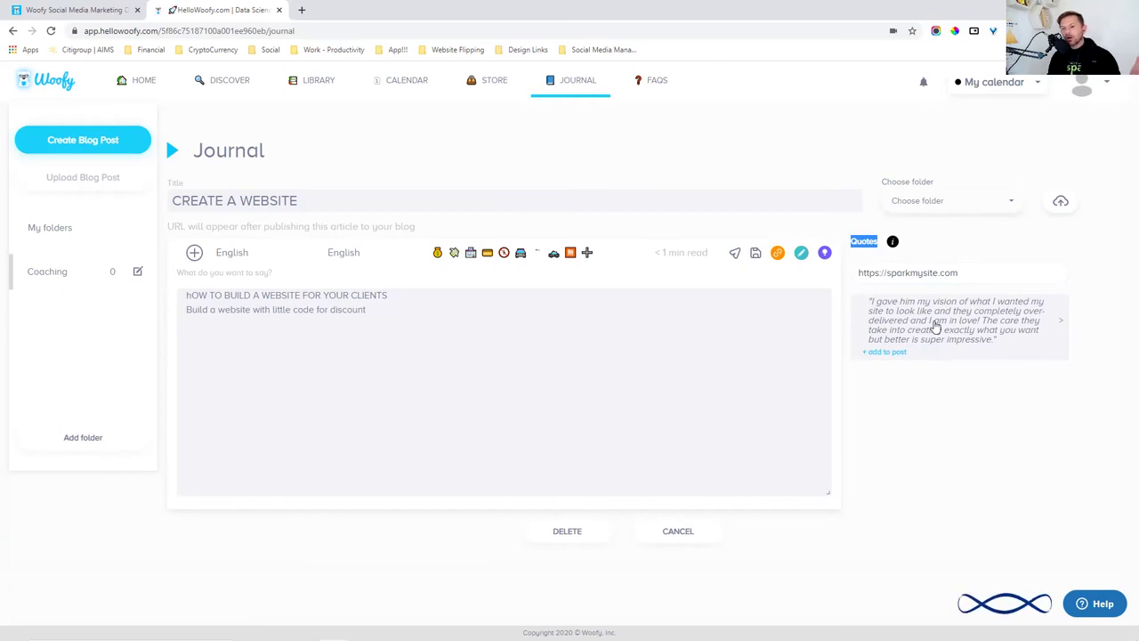
pyautogui.click(882, 354)
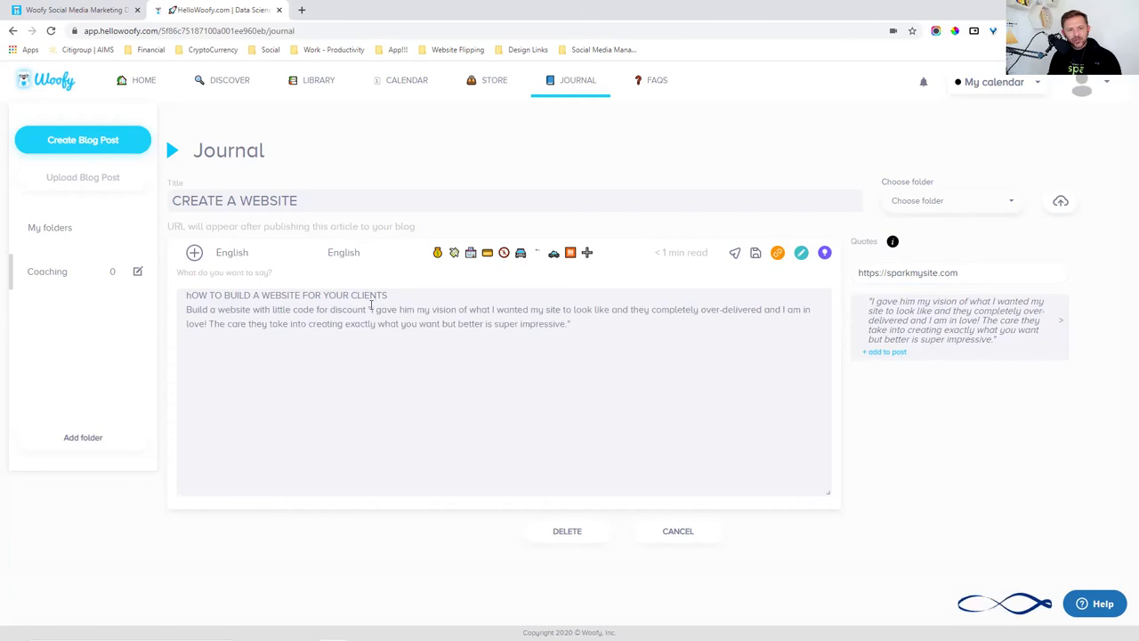
pyautogui.press('Return')
pyautogui.press('Return')
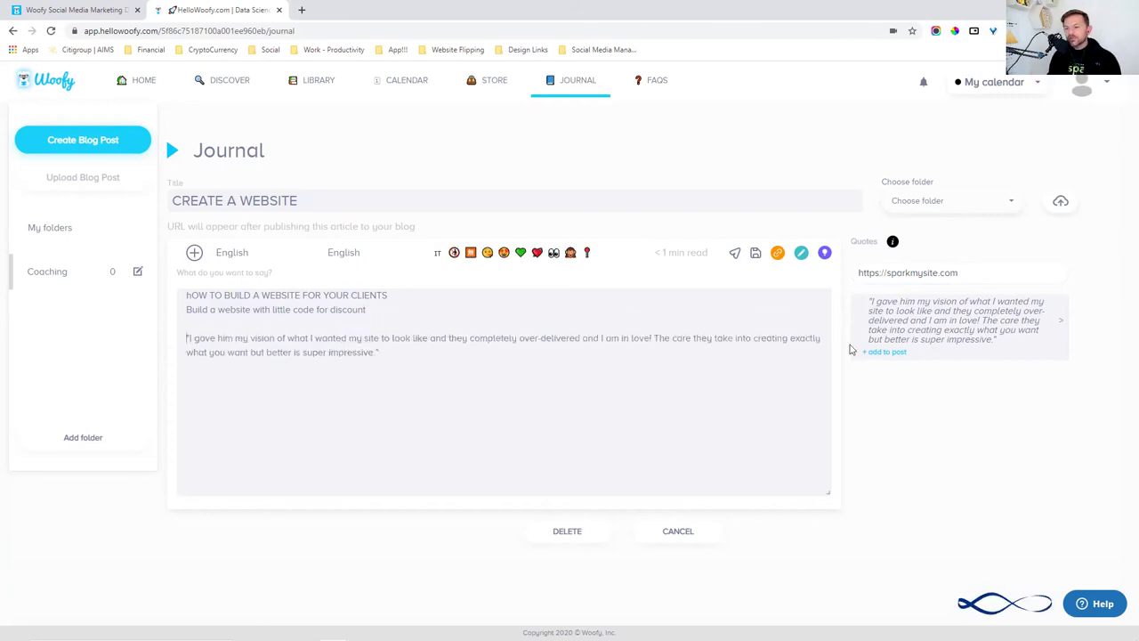
pyautogui.click(944, 275)
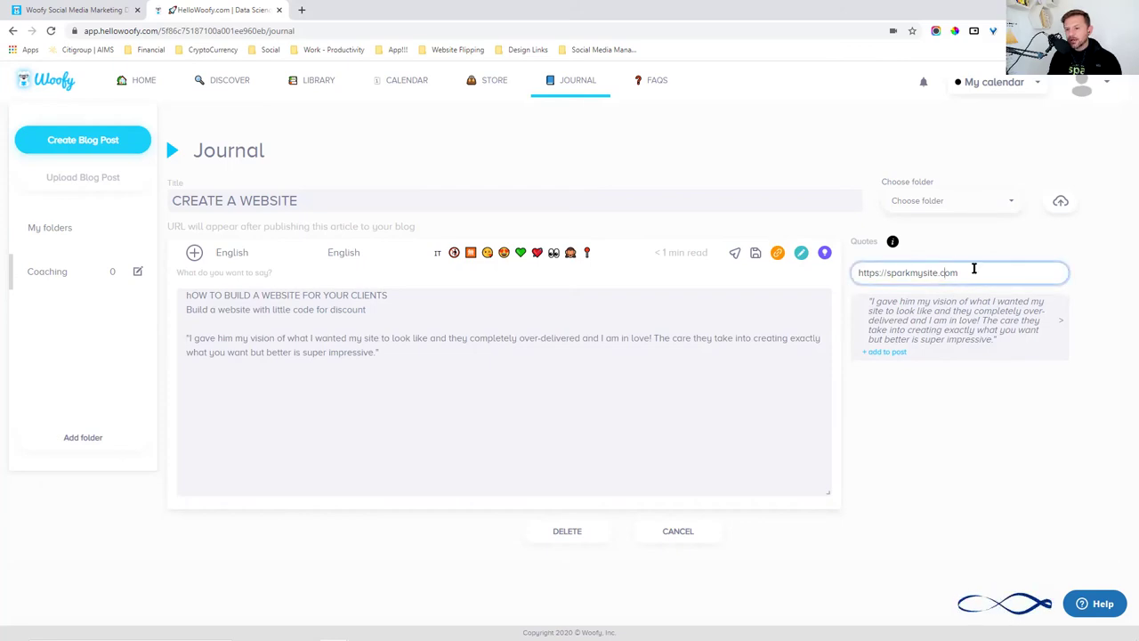
pyautogui.moveTo(973, 268); pyautogui.dragTo(857, 270)
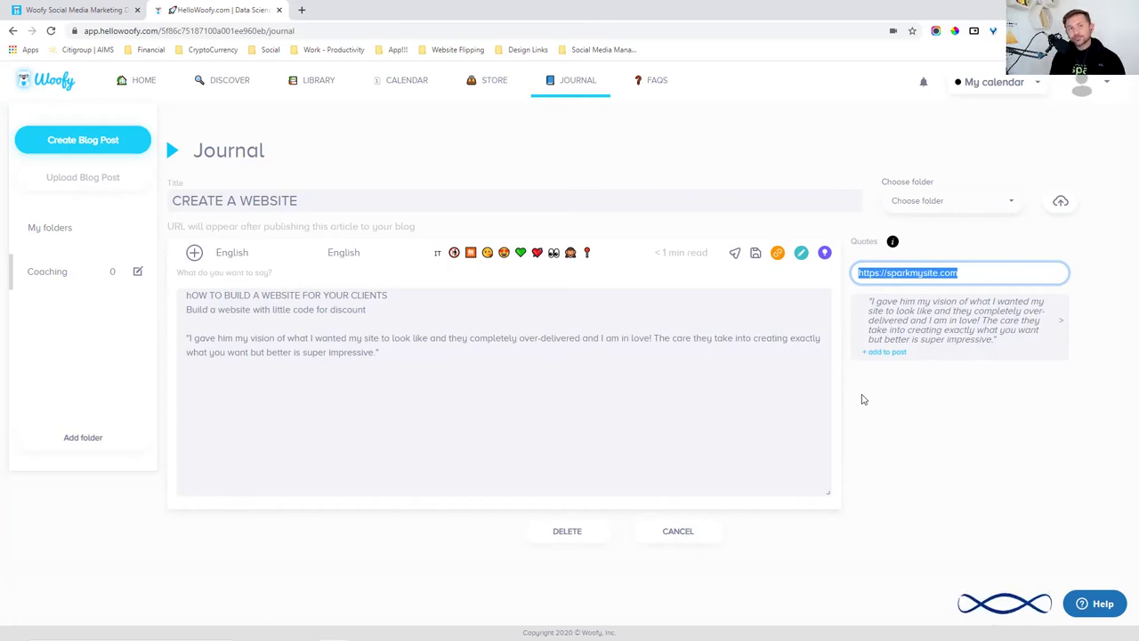
pyautogui.write('cnn')
pyautogui.press('BackSpace')
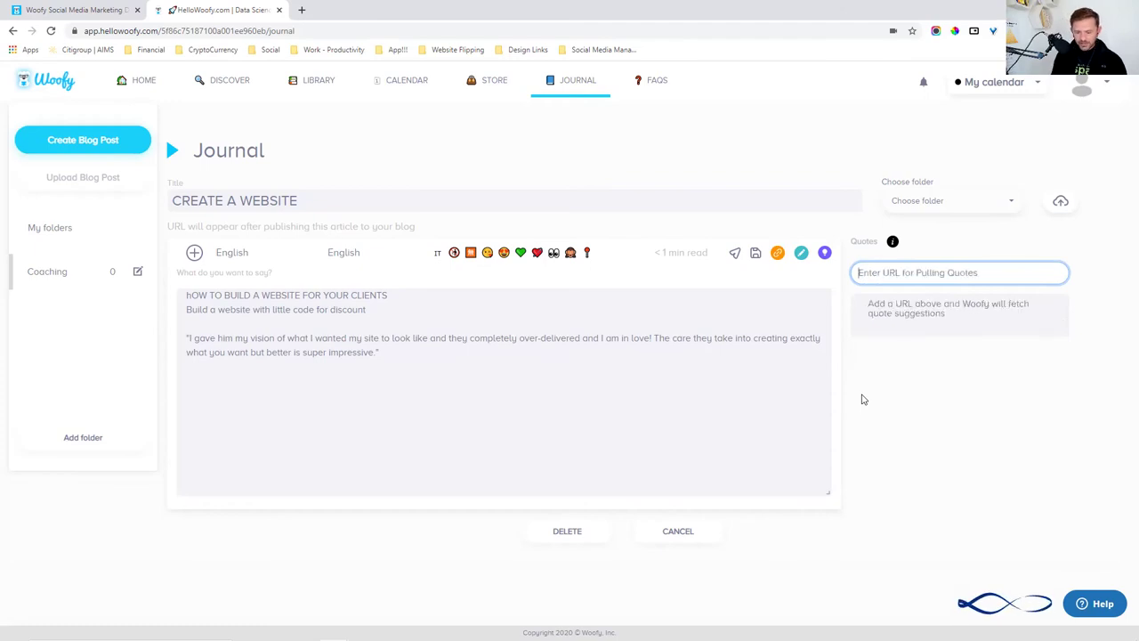
pyautogui.write('https://cnn.com')
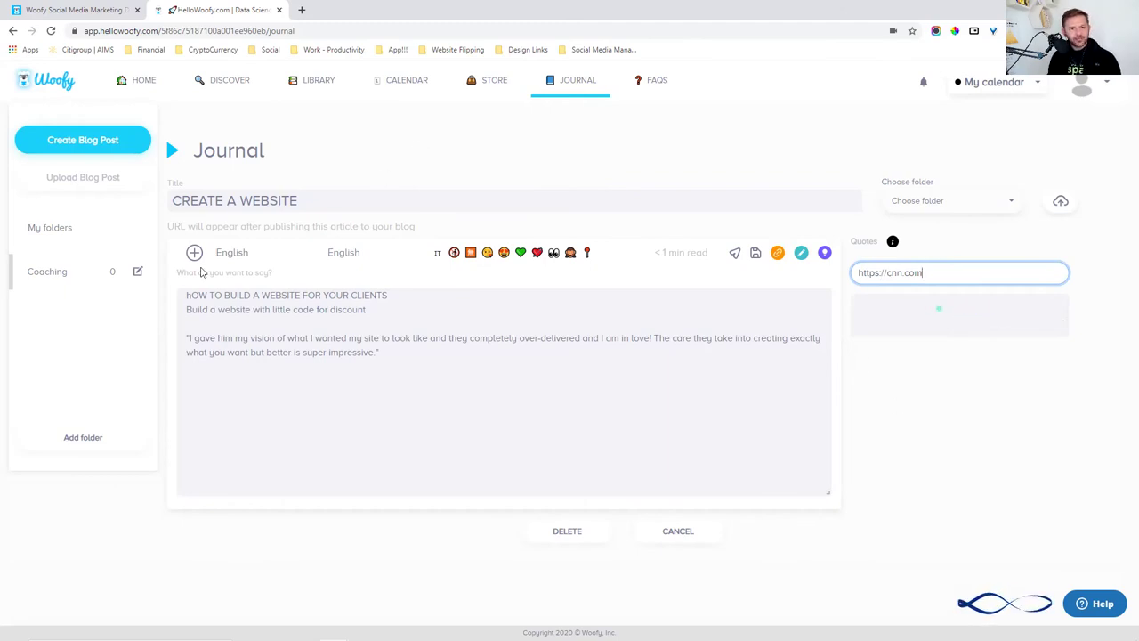
pyautogui.click(380, 374)
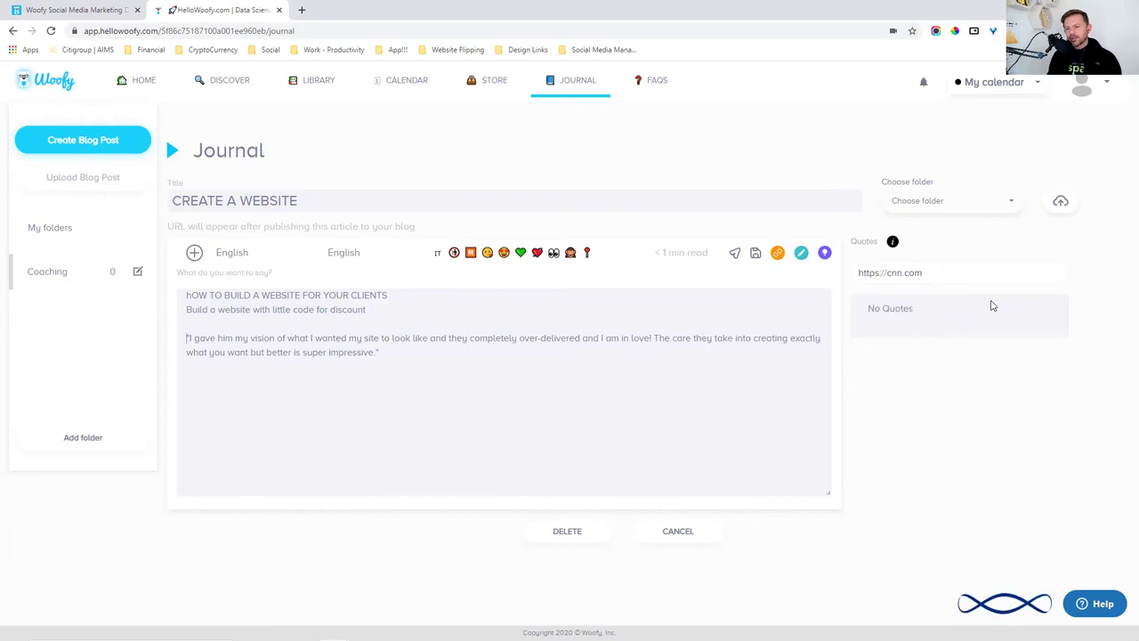
# File the blog draft under the Coaching folder
pyautogui.click(919, 276)
pyautogui.click(938, 207)
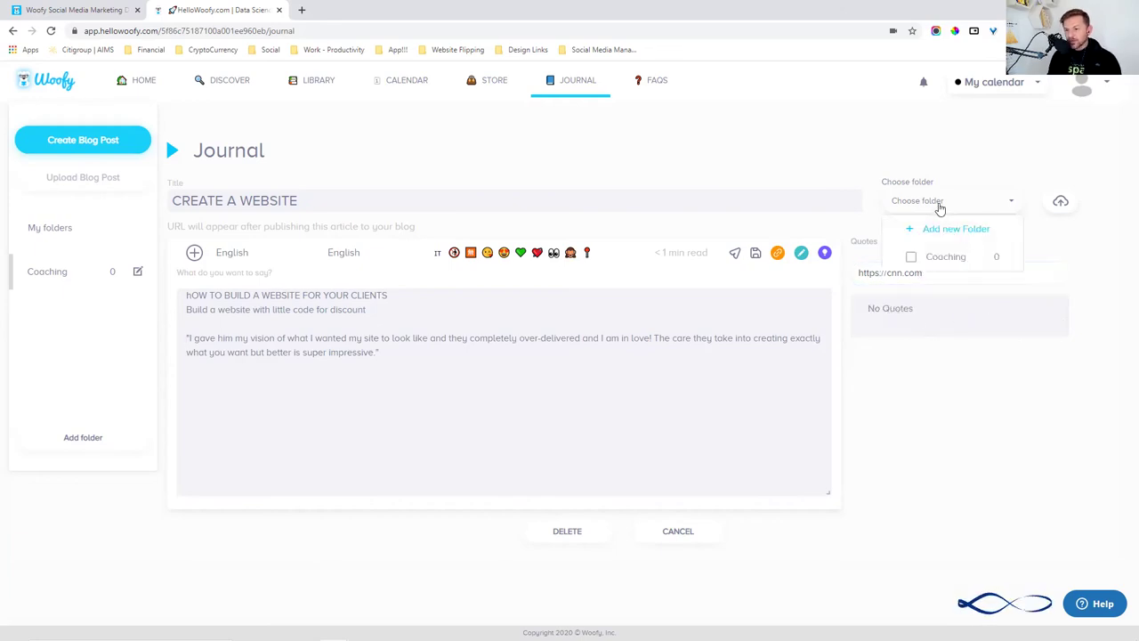
pyautogui.click(946, 257)
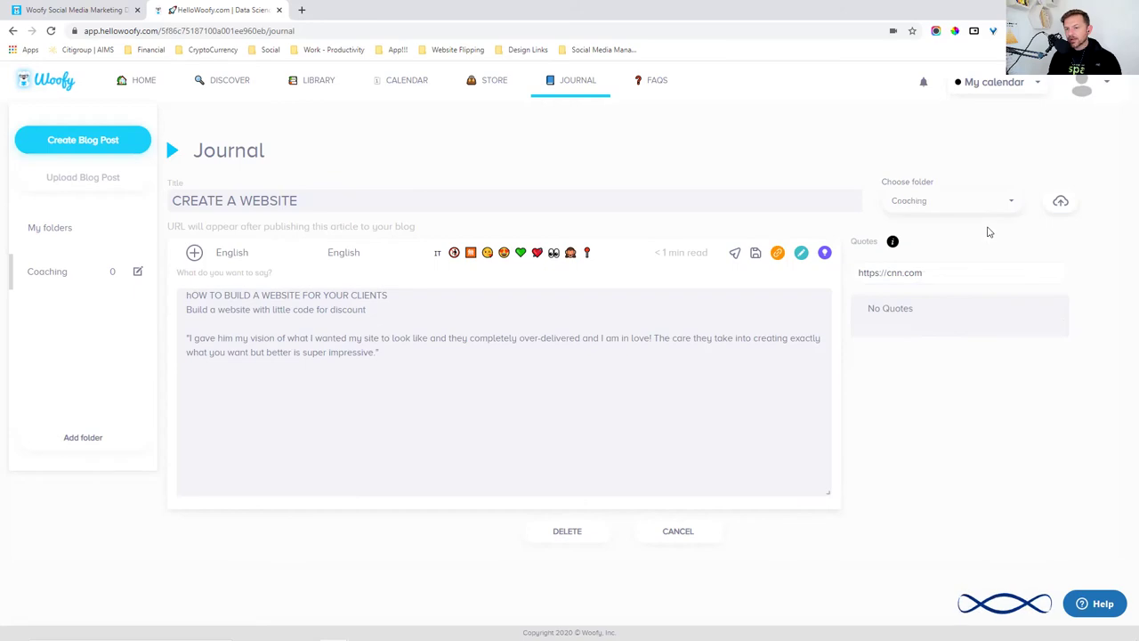
# Preview the available publishing accounts, then close the publishing options without posting
pyautogui.click(1061, 203)
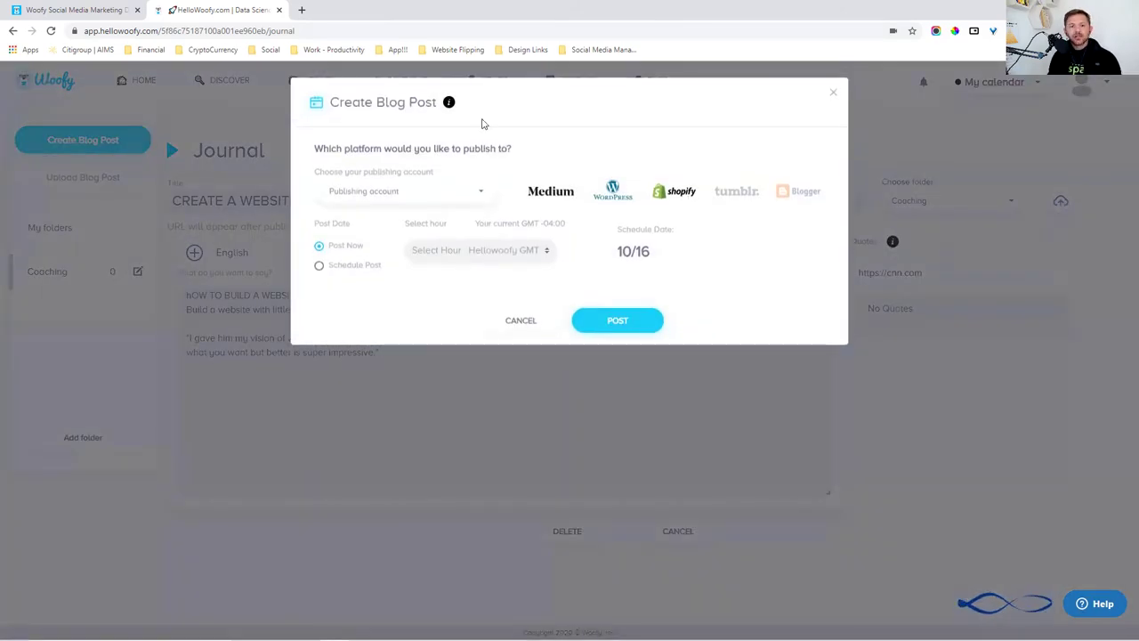
pyautogui.click(370, 194)
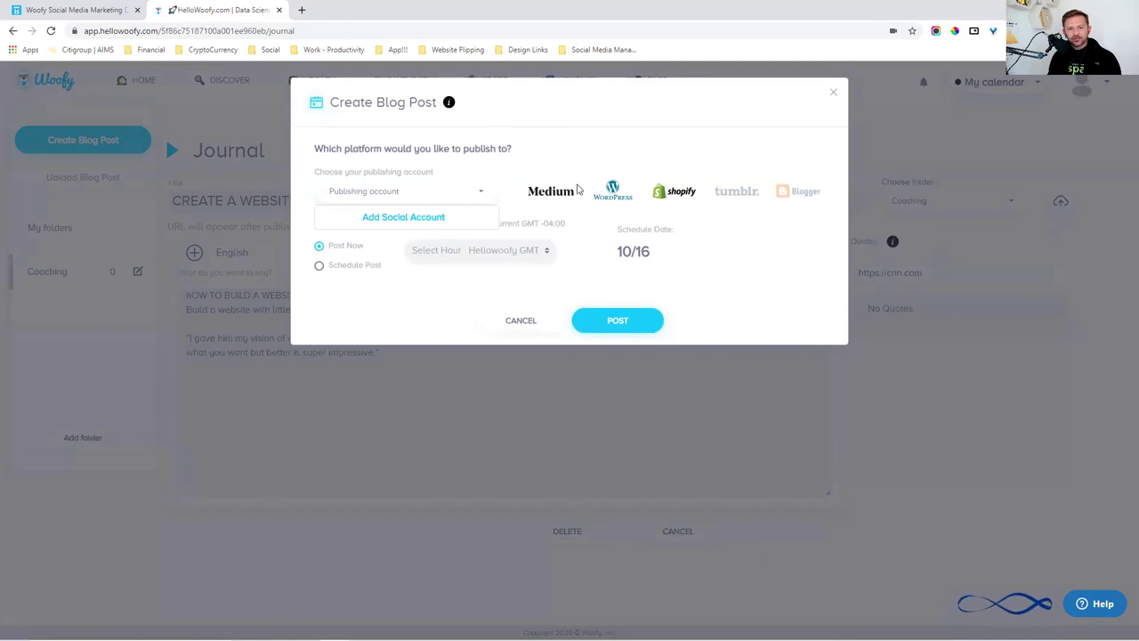
pyautogui.click(814, 267)
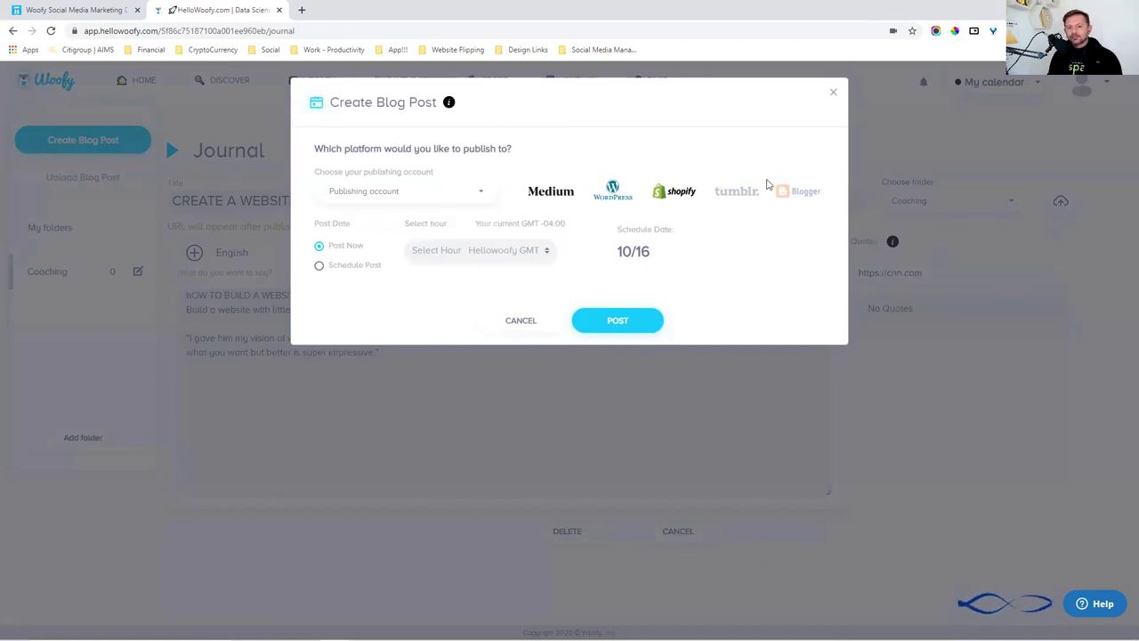
pyautogui.click(832, 96)
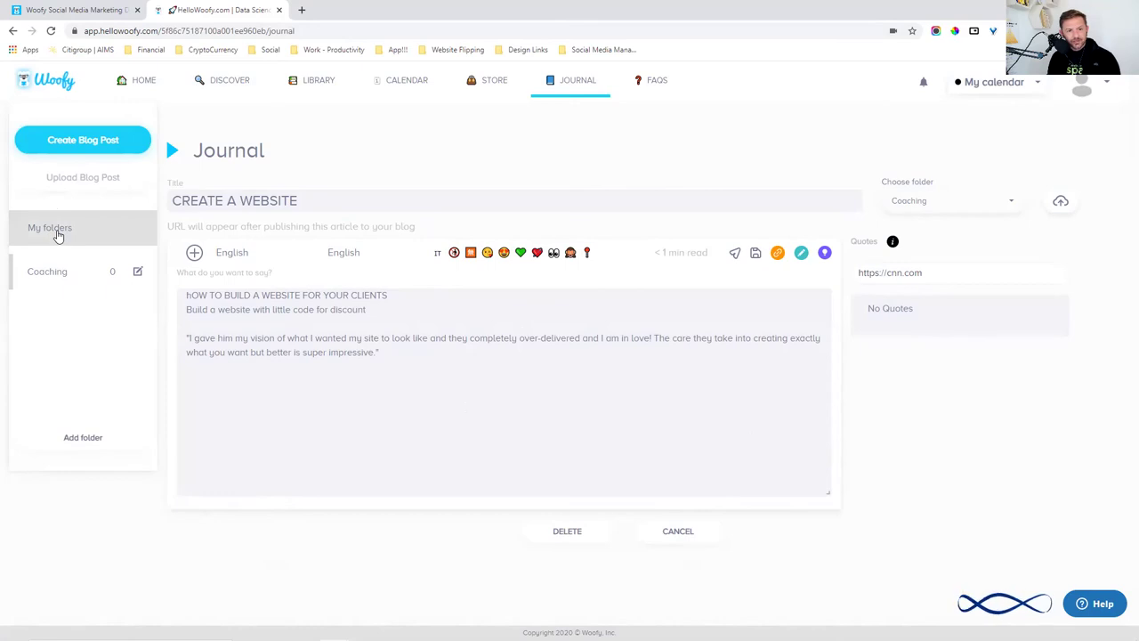
# Close the editor and reopen the saved CREATE A WEBSITE draft card from the Journal
pyautogui.click(755, 256)
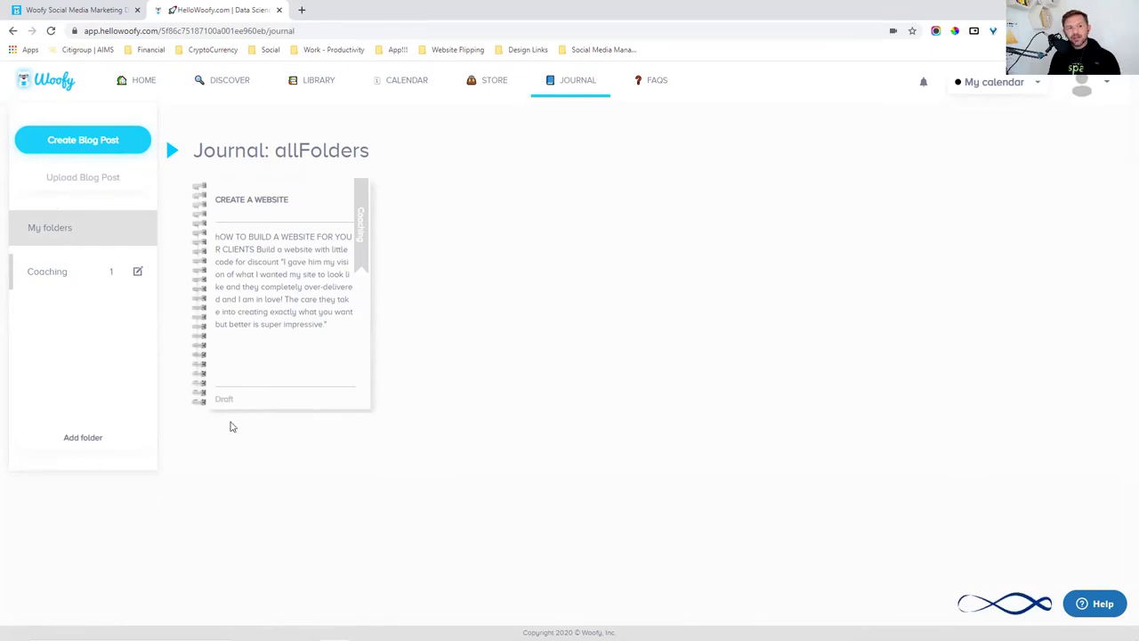
pyautogui.click(312, 87)
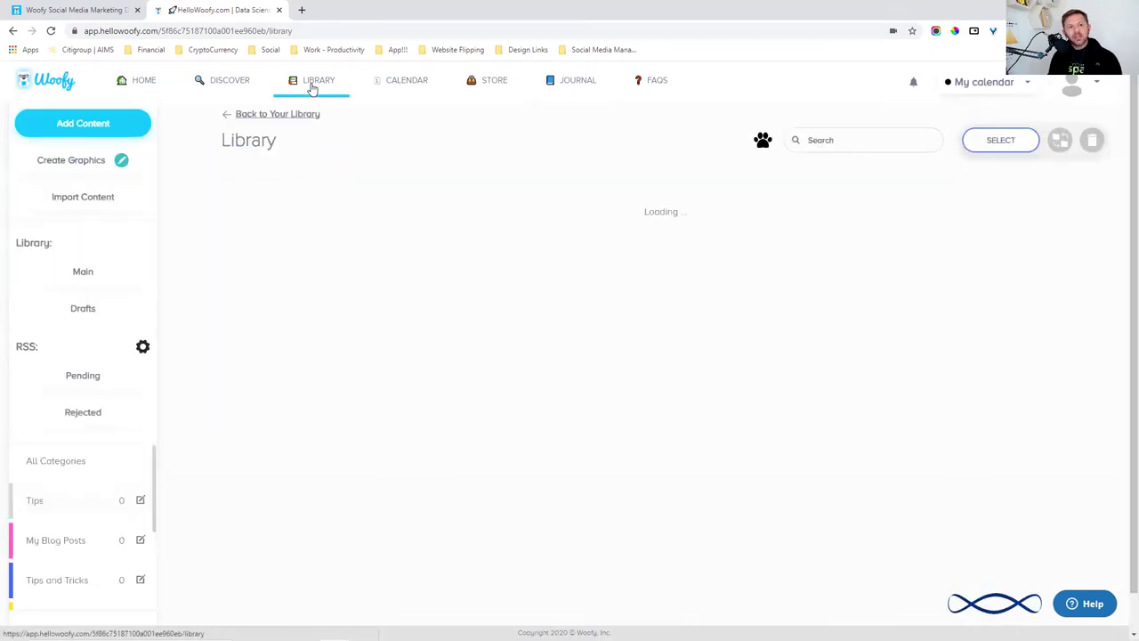
pyautogui.click(570, 89)
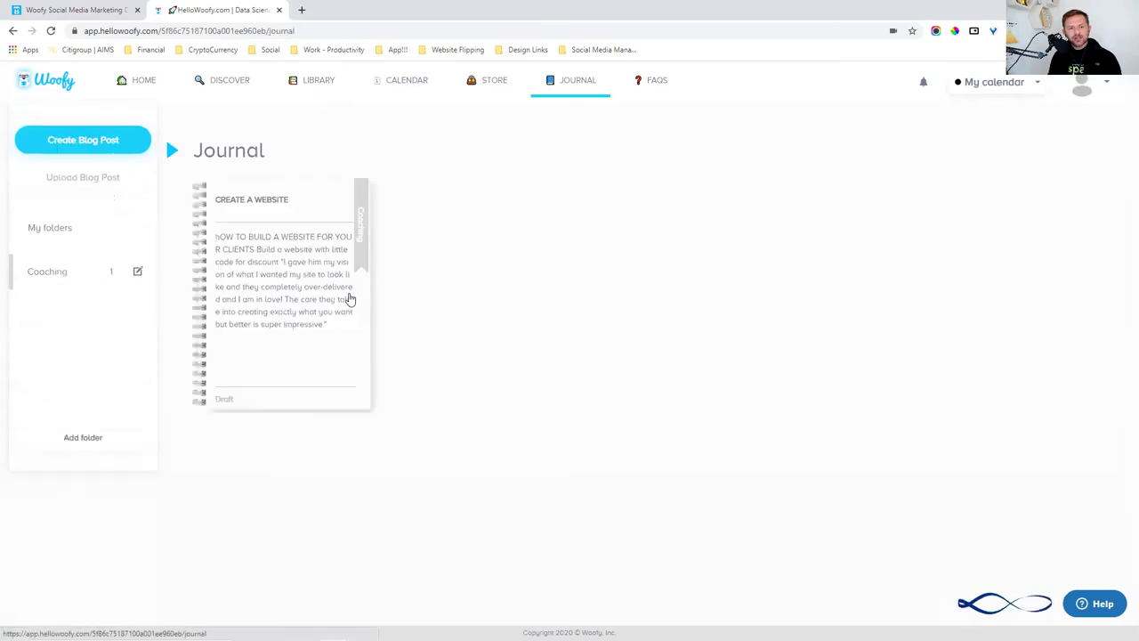
pyautogui.click(321, 285)
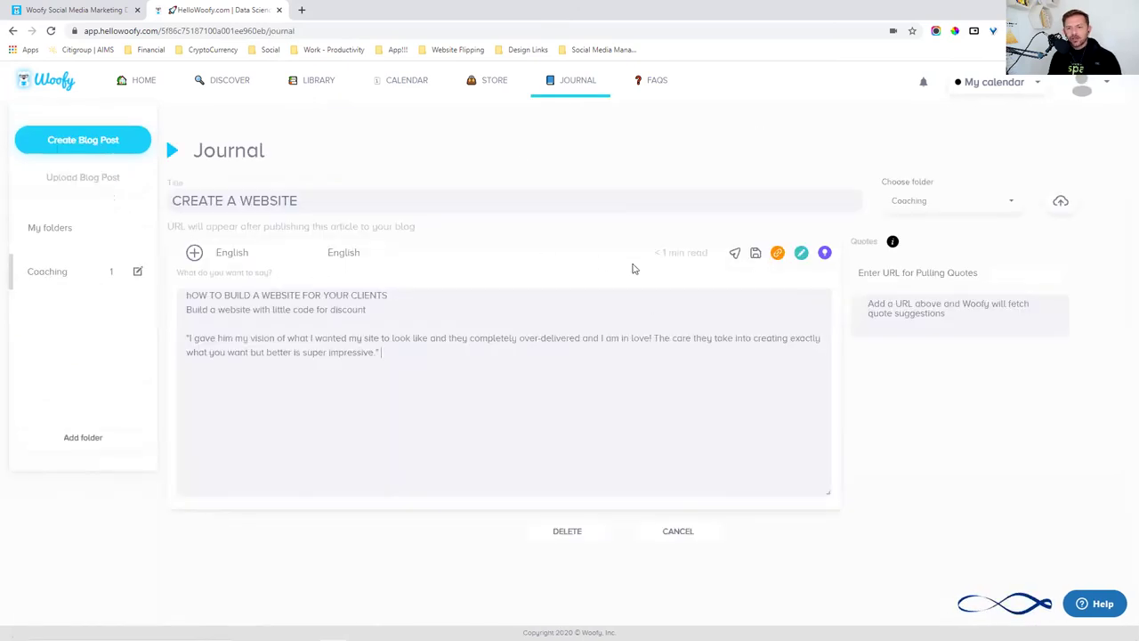
# Start a social post with #Coaching and #Smallbusinesscoaching from My First Hashtags, plus a heart emoji
pyautogui.click(735, 254)
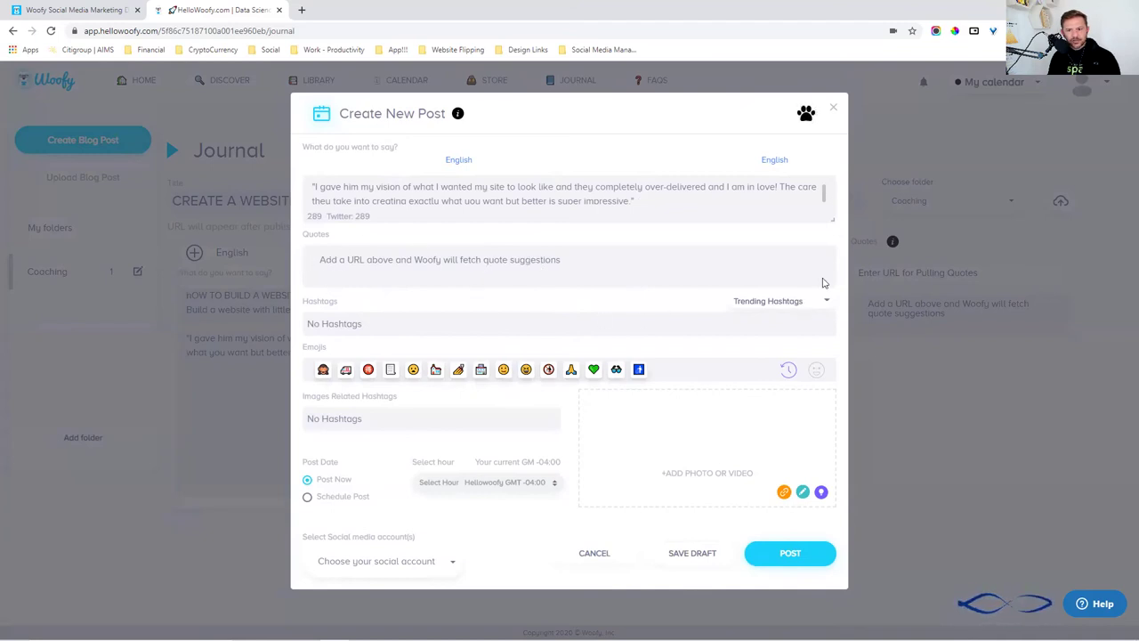
pyautogui.moveTo(564, 260); pyautogui.dragTo(314, 256)
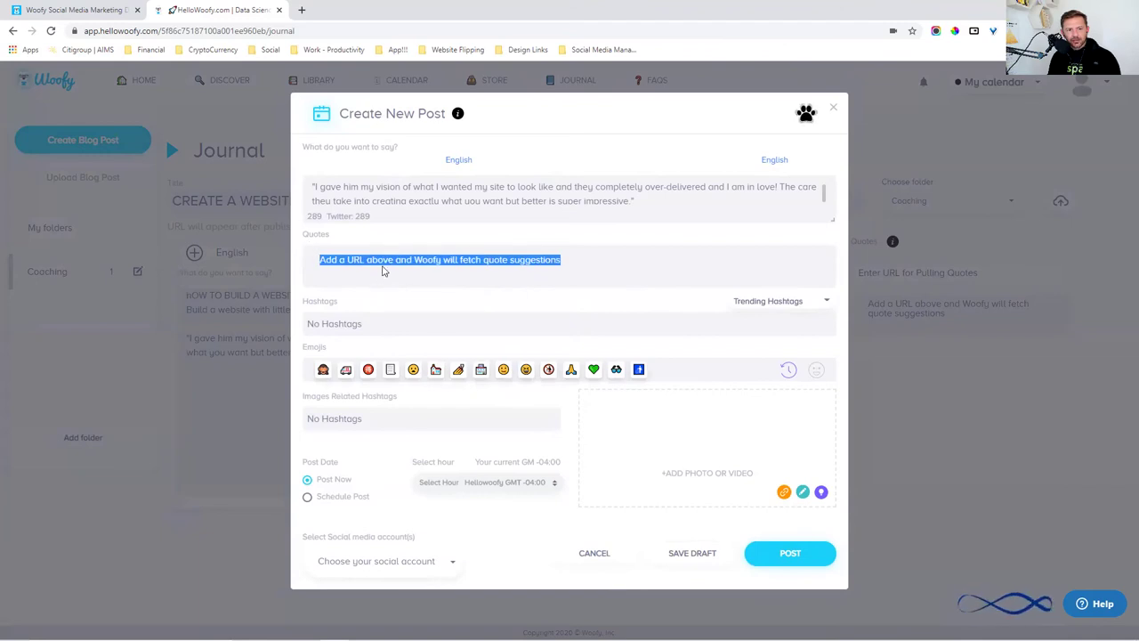
pyautogui.click(536, 258)
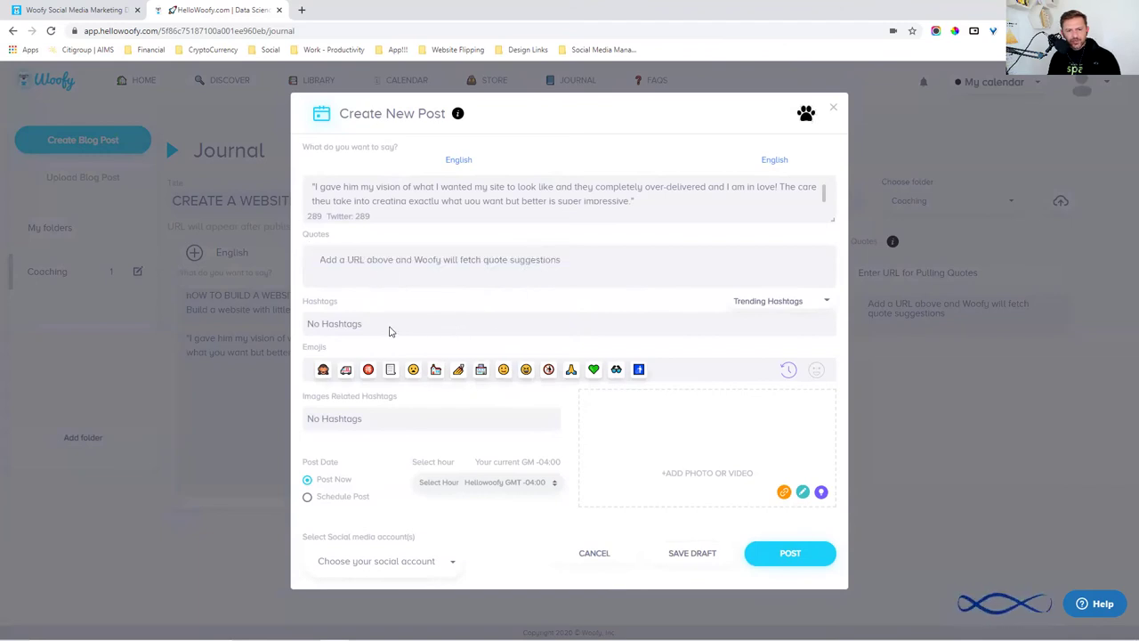
pyautogui.click(762, 304)
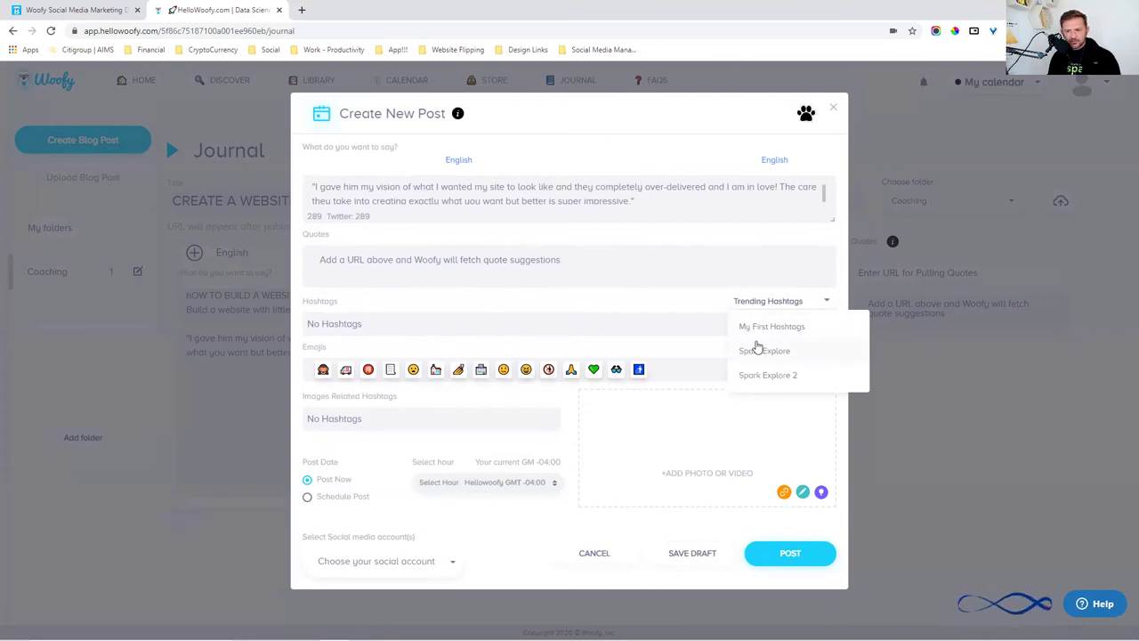
pyautogui.click(754, 327)
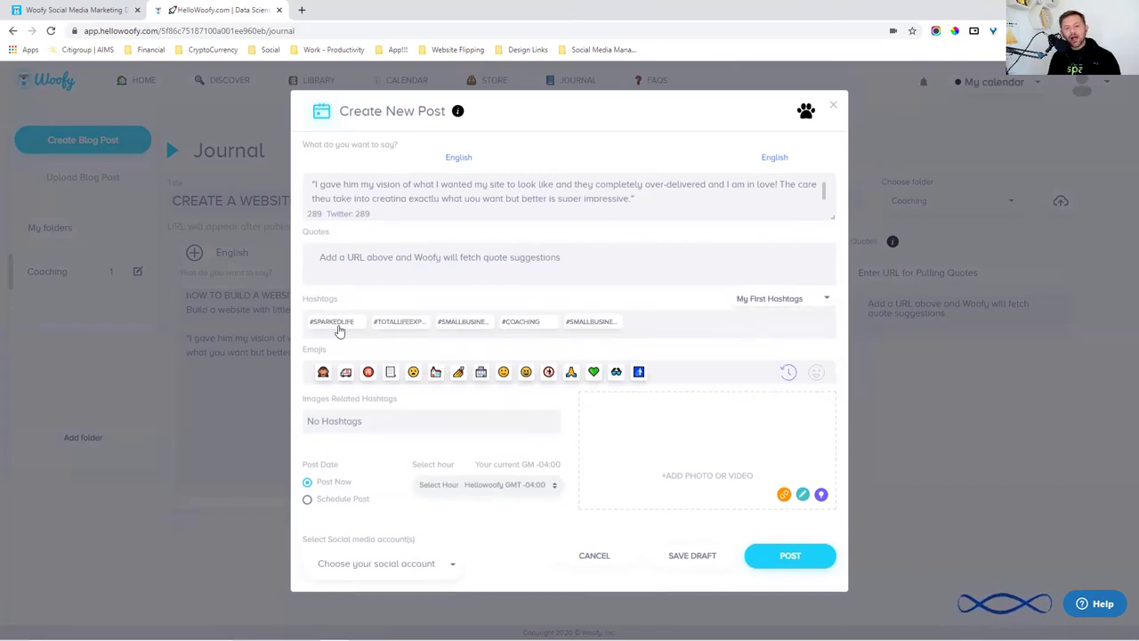
pyautogui.click(543, 325)
pyautogui.click(593, 325)
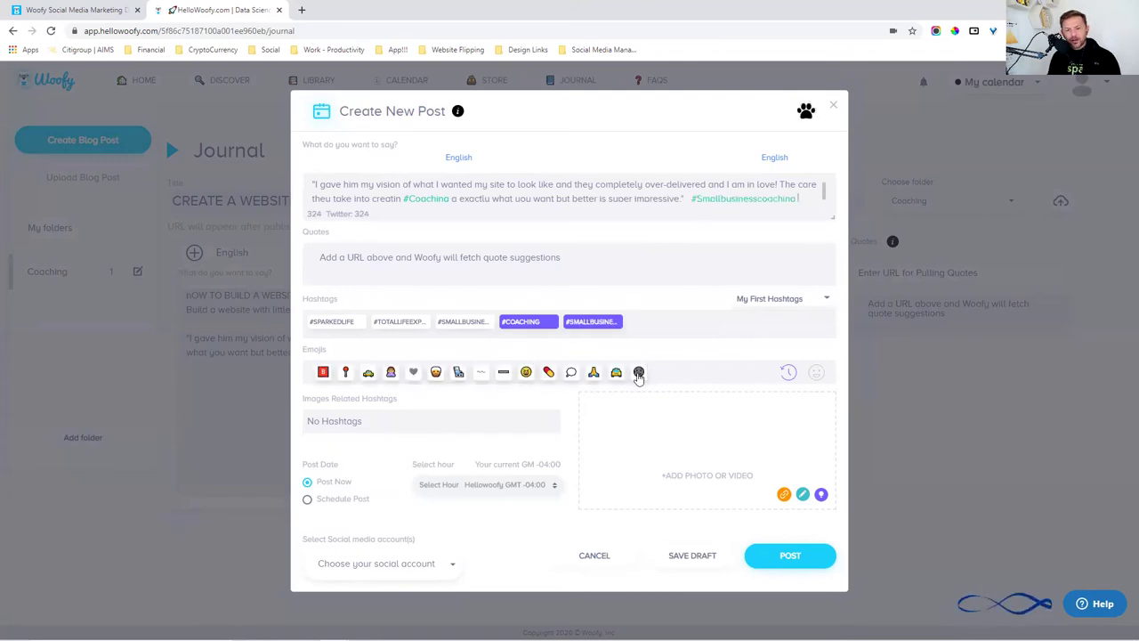
pyautogui.click(414, 372)
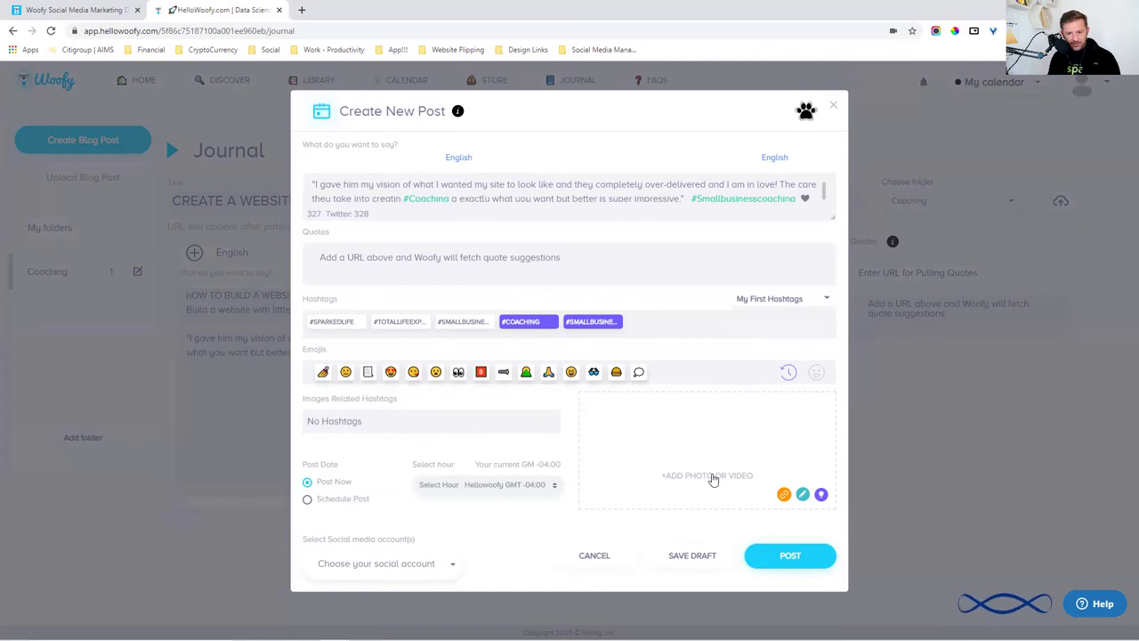
# Choose the Spark Sites page as the account and save the social post as a draft
pyautogui.click(398, 563)
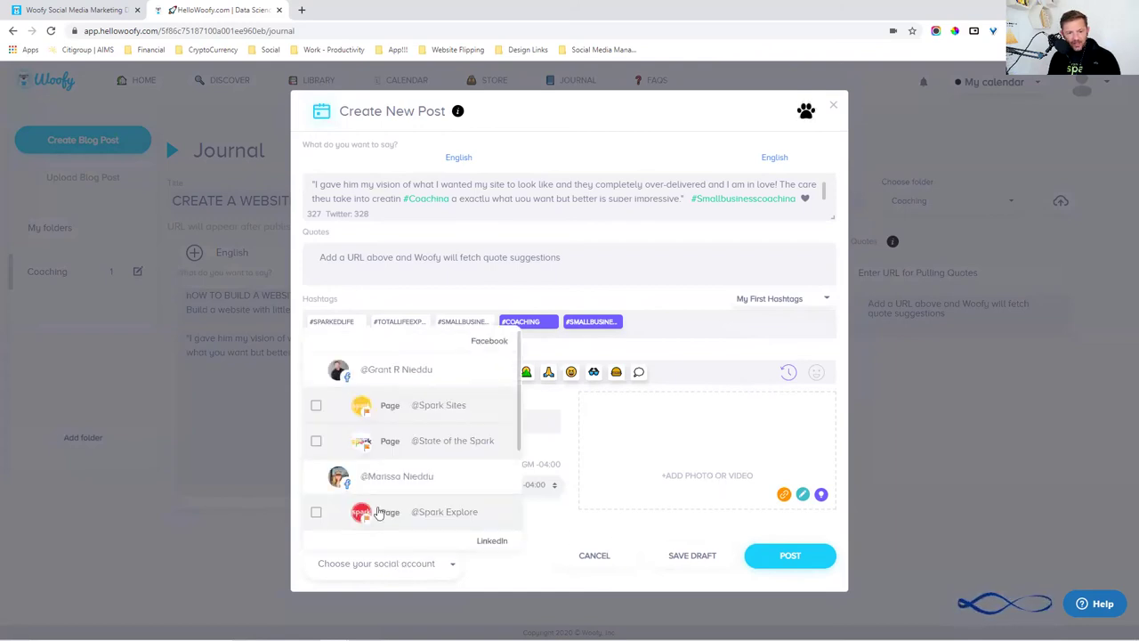
pyautogui.click(316, 408)
pyautogui.click(639, 532)
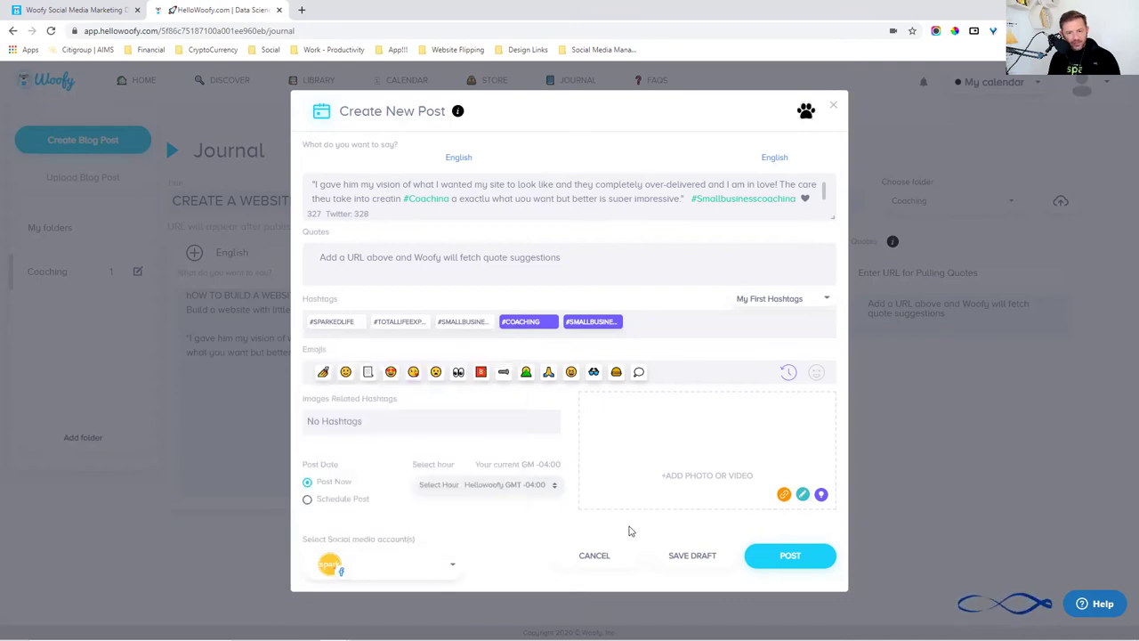
pyautogui.click(686, 557)
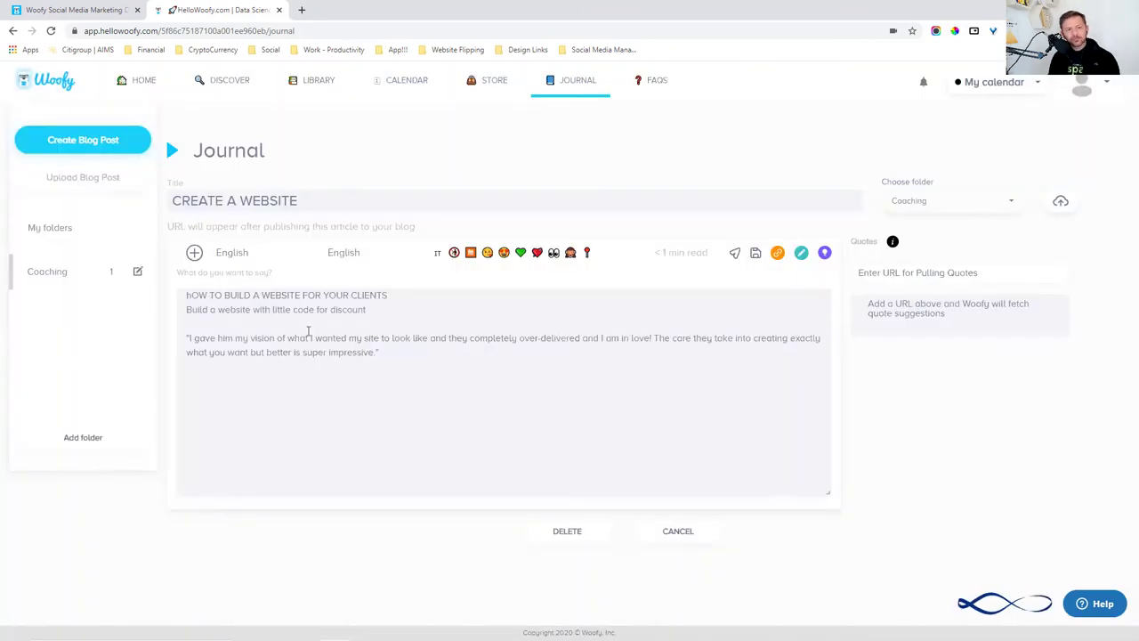
# Go to the Library's Drafts list and scroll through the saved drafts
pyautogui.click(294, 81)
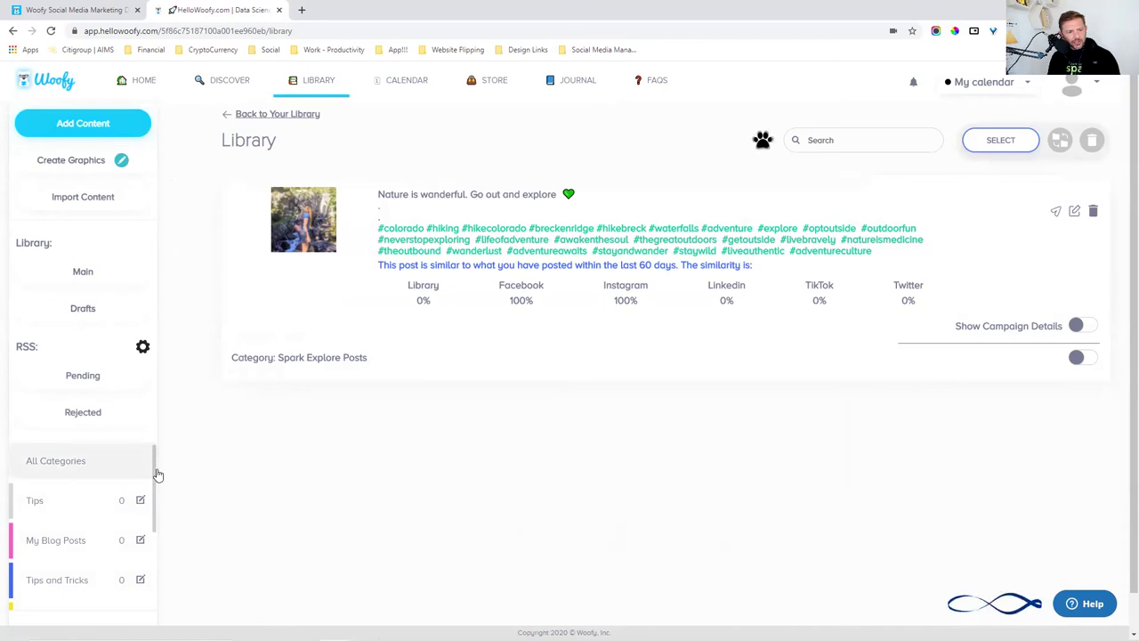
pyautogui.scroll(-3, 153, 481)
pyautogui.click(93, 319)
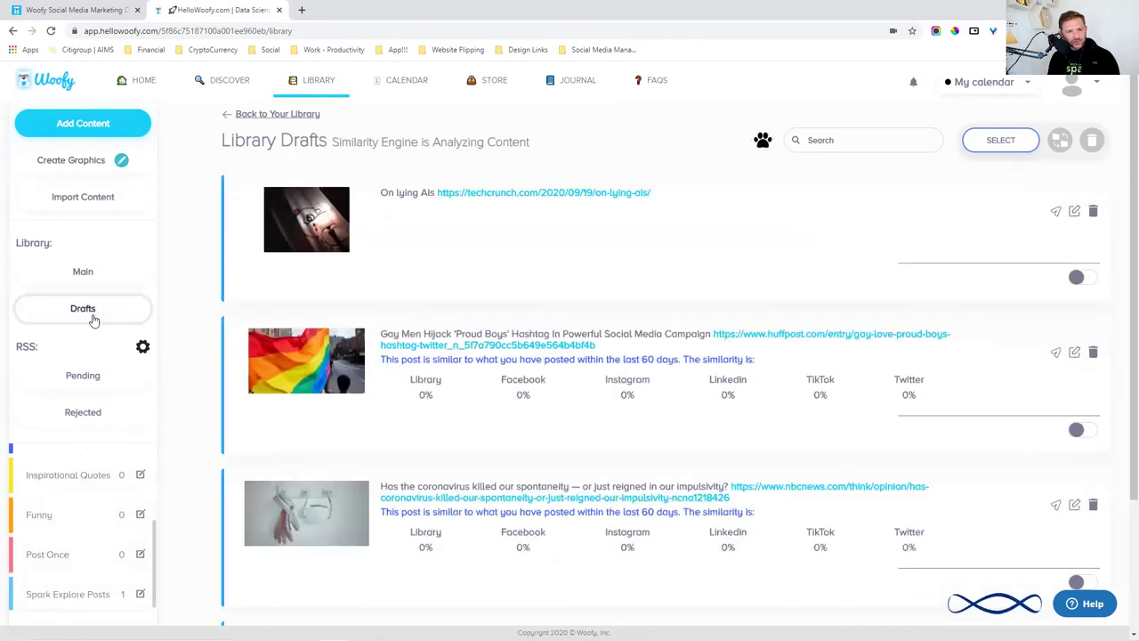
pyautogui.scroll(-2, 486, 359)
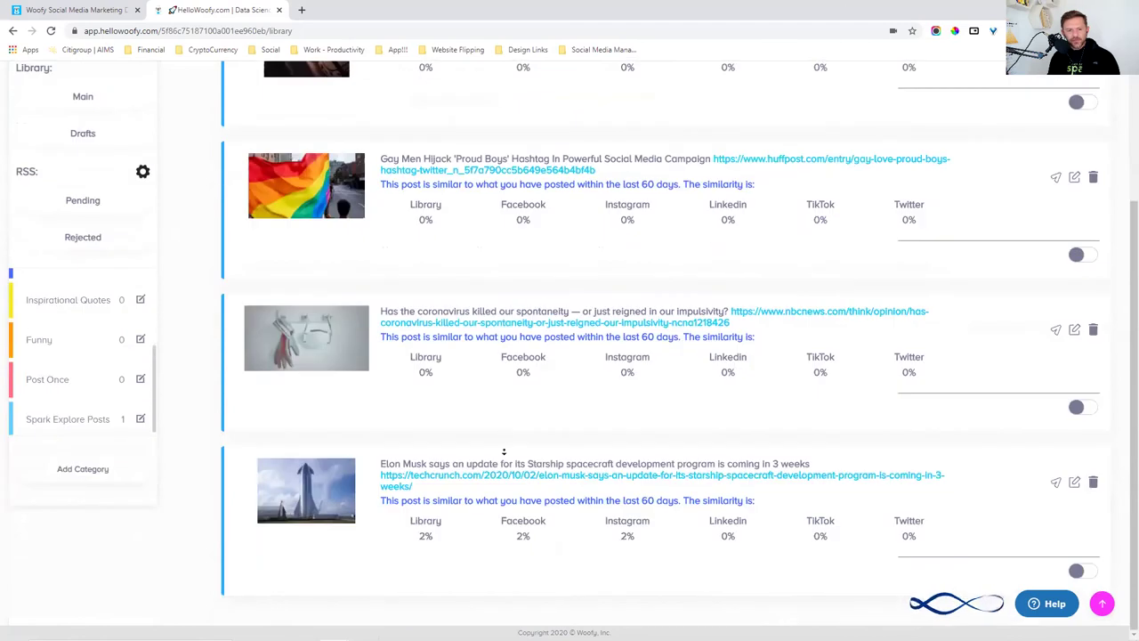
pyautogui.scroll(2, 462, 230)
pyautogui.scroll(-2, 462, 287)
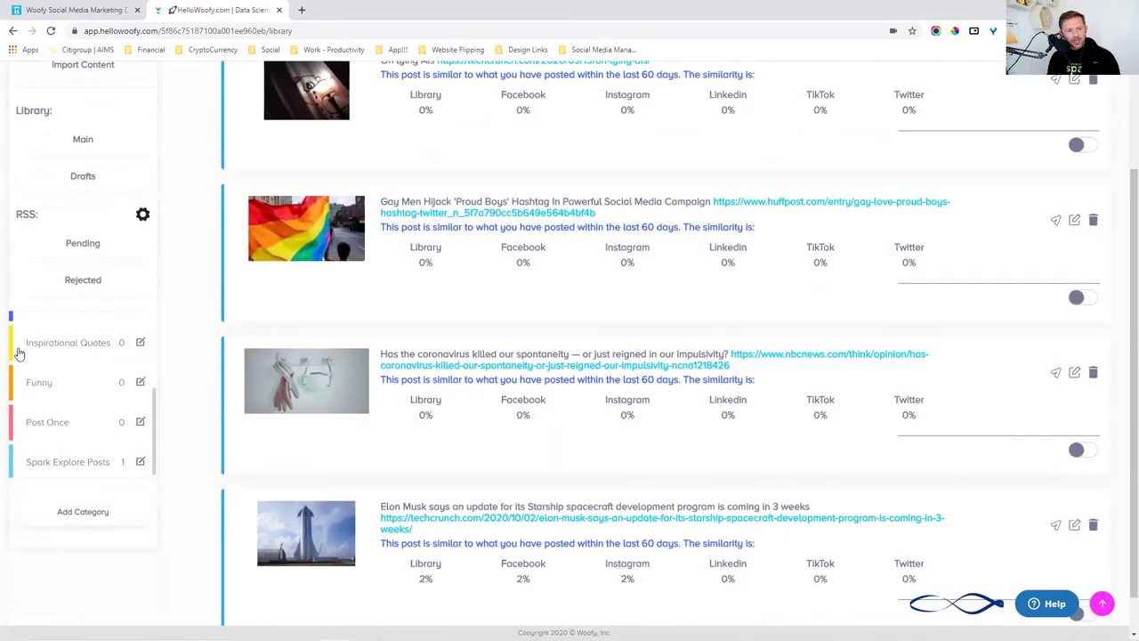
pyautogui.scroll(2, 181, 419)
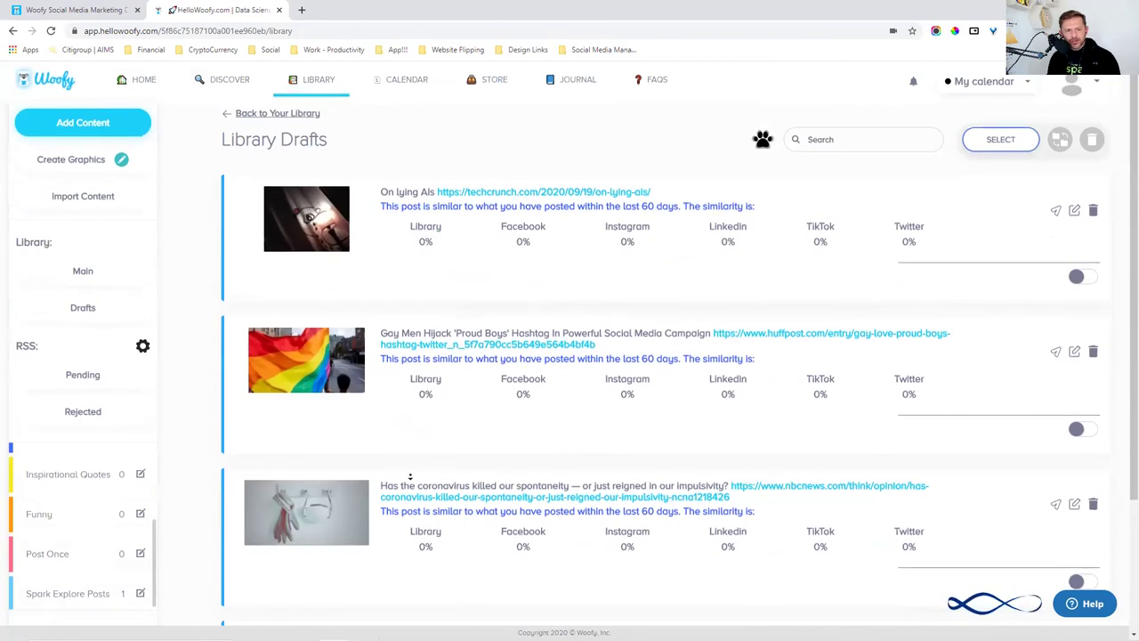
pyautogui.scroll(-2, 415, 521)
pyautogui.scroll(2, 418, 447)
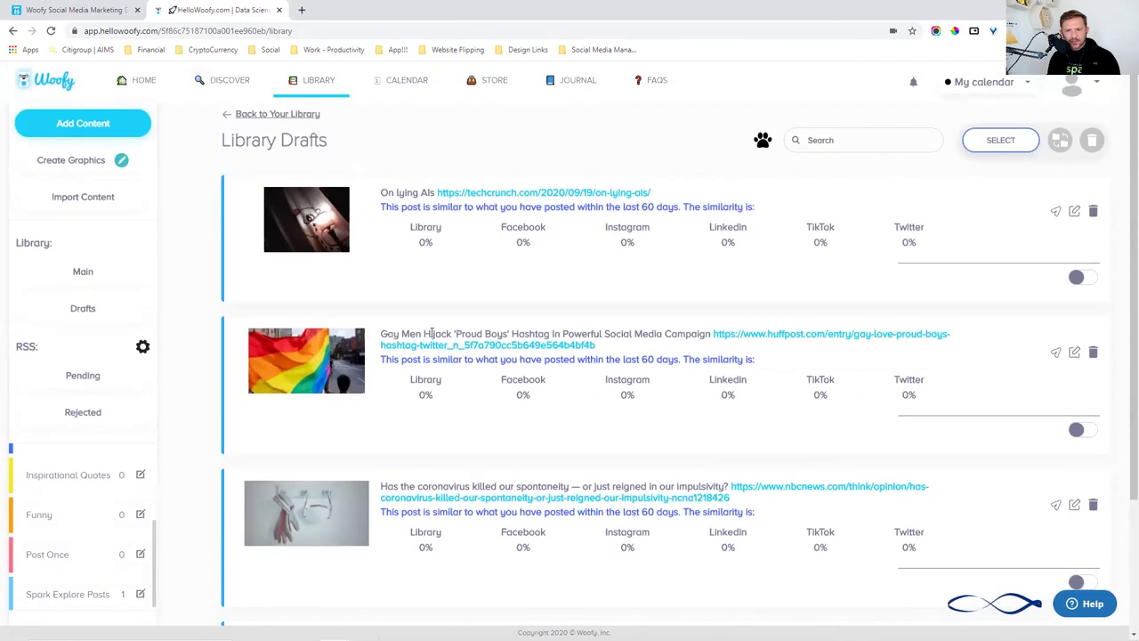
# Check the main library content, then switch back to Drafts
pyautogui.click(308, 116)
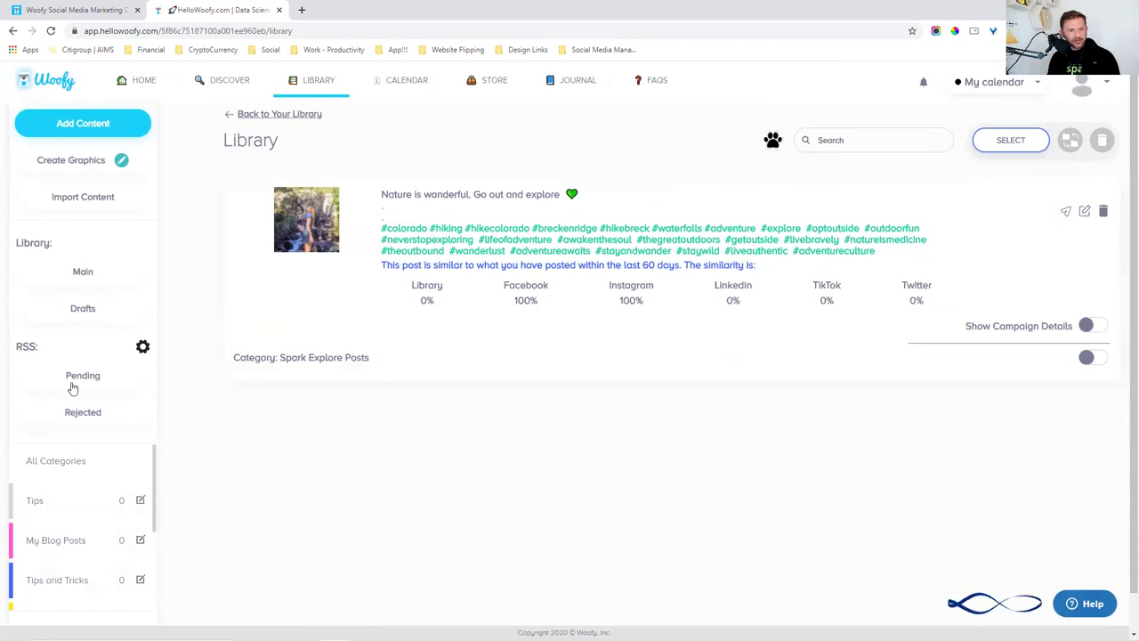
pyautogui.click(85, 273)
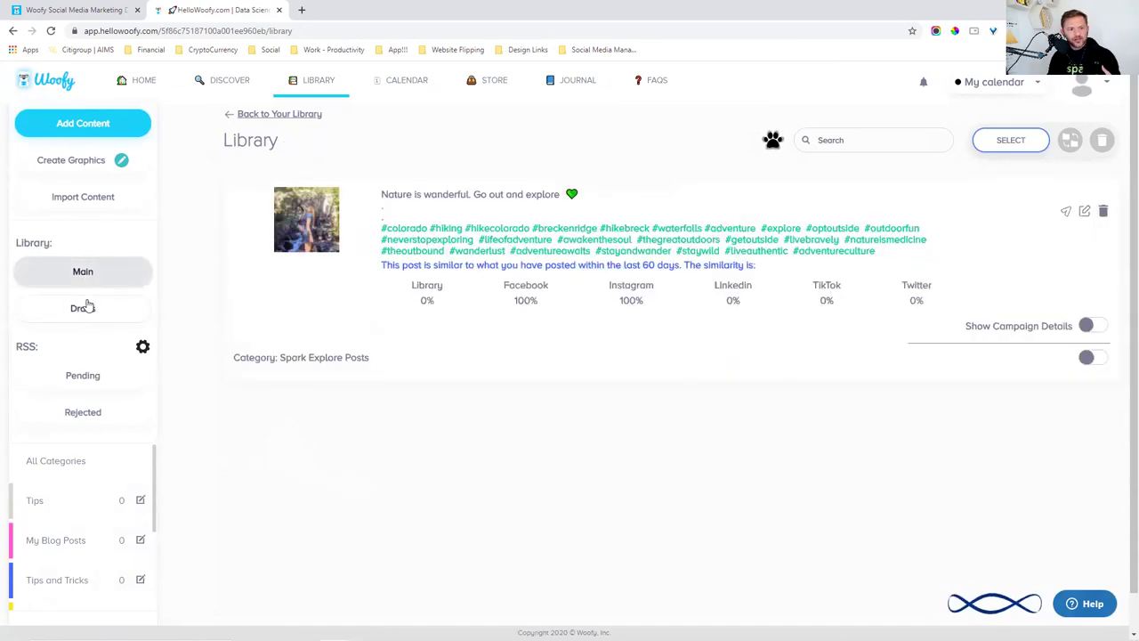
pyautogui.click(84, 307)
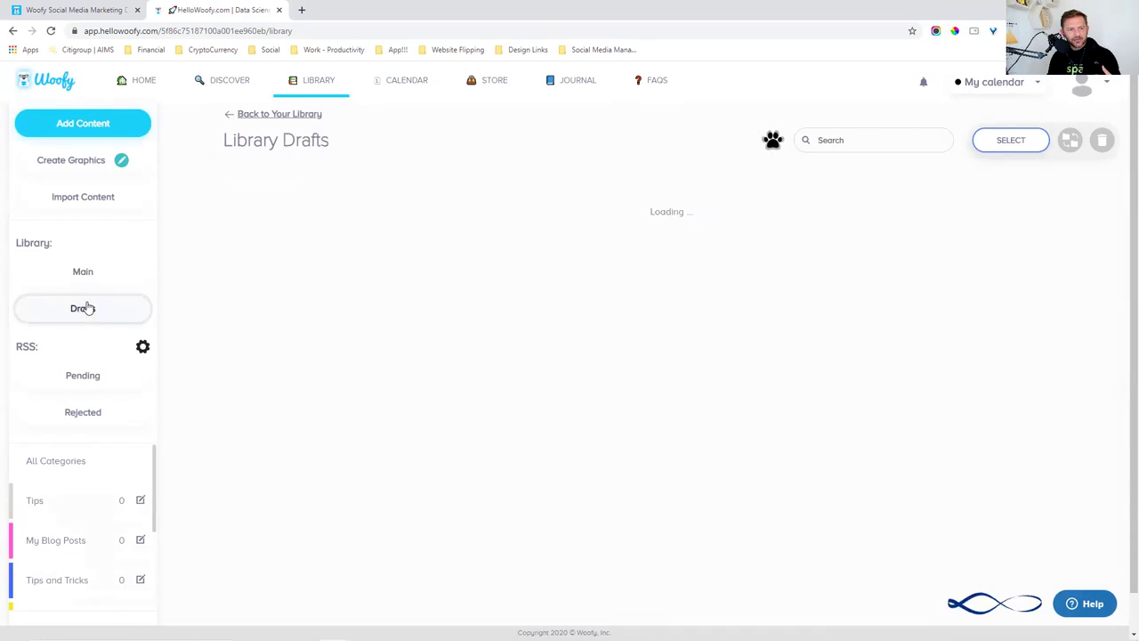
pyautogui.click(83, 168)
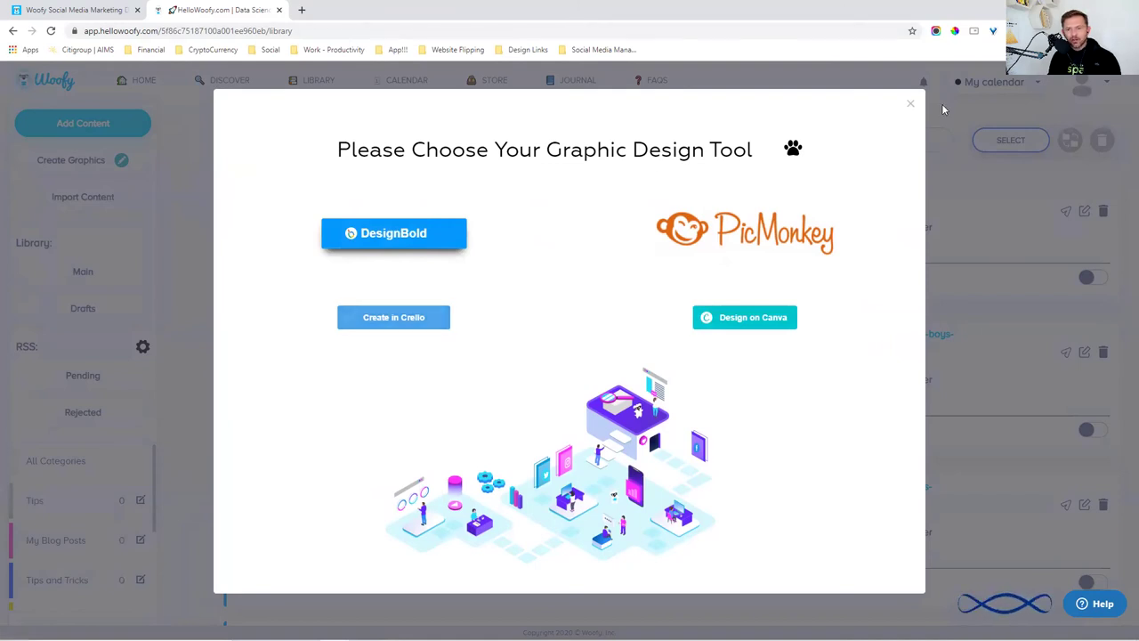
pyautogui.click(911, 104)
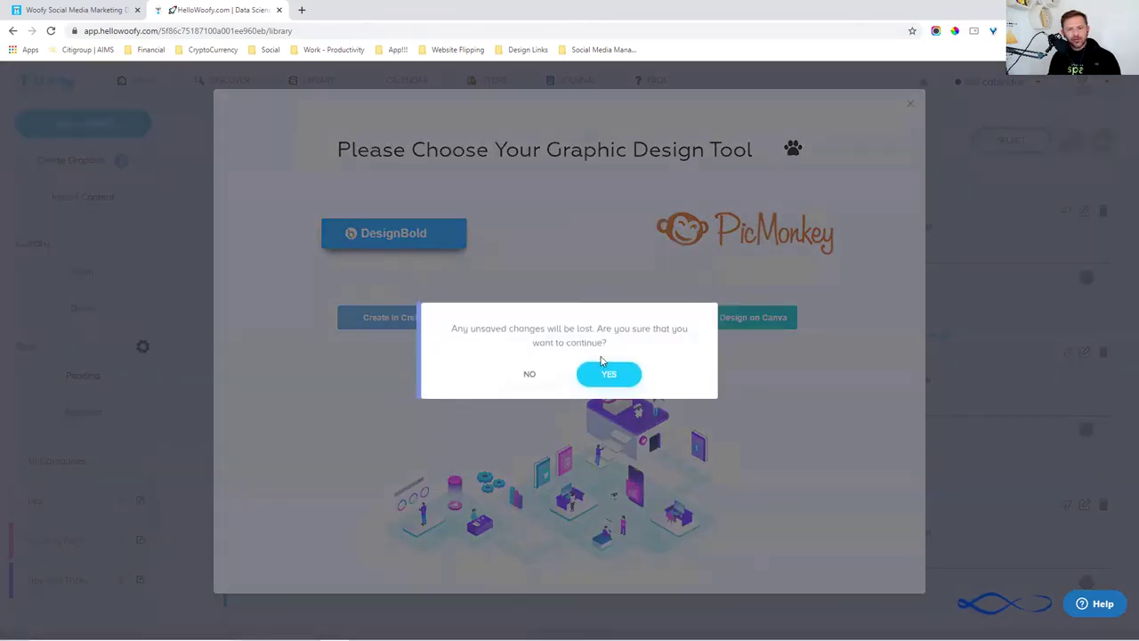
pyautogui.click(608, 374)
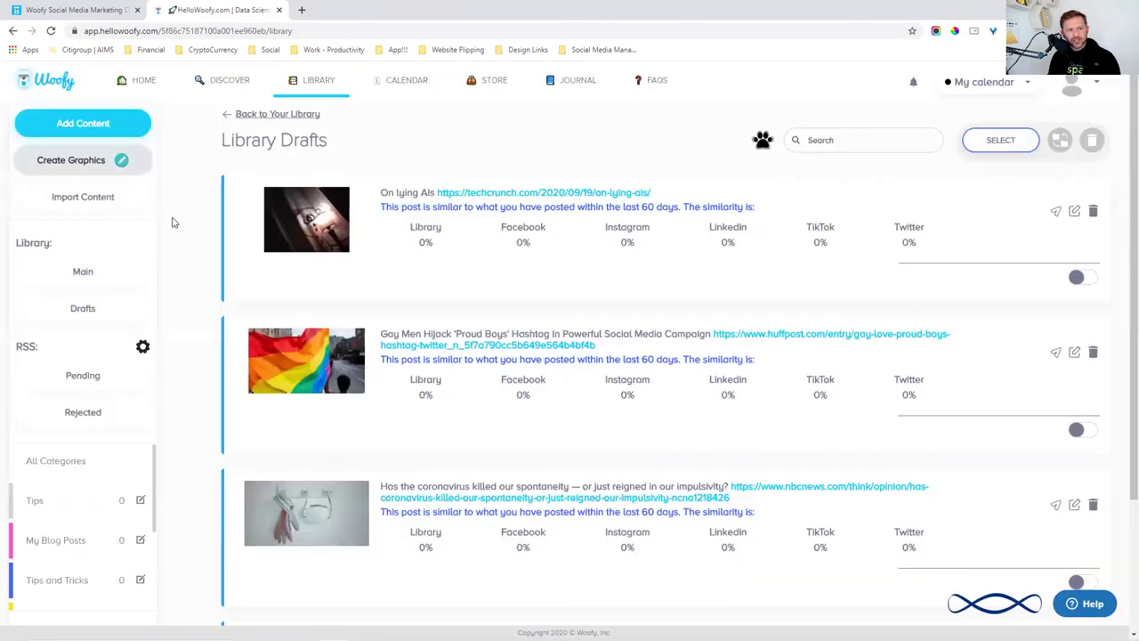
pyautogui.click(82, 160)
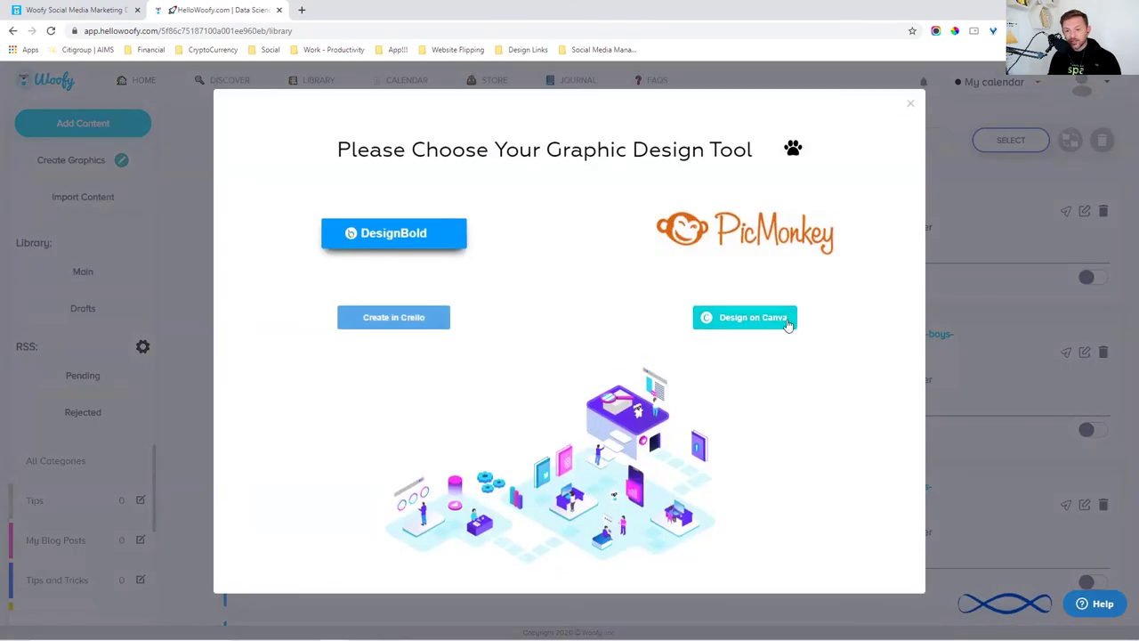
pyautogui.click(909, 105)
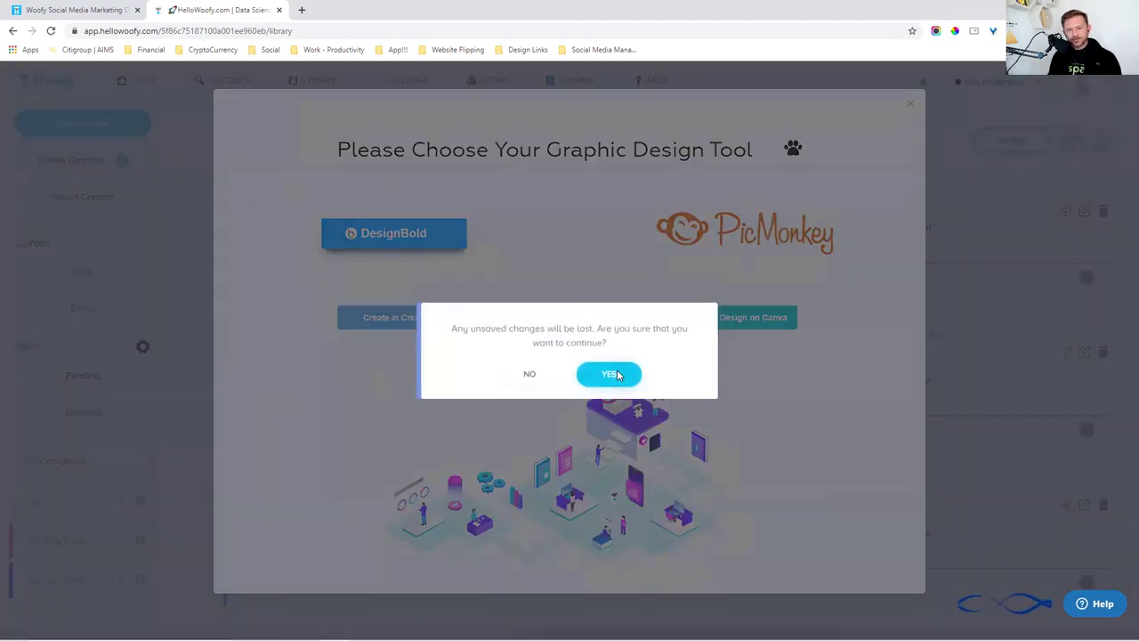
pyautogui.click(612, 375)
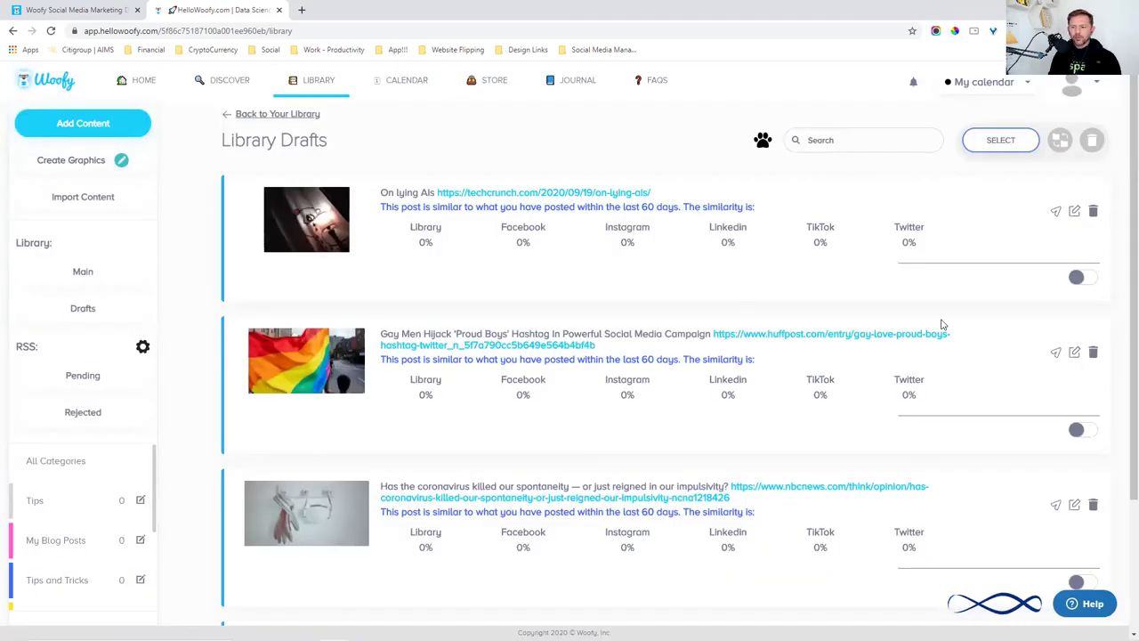